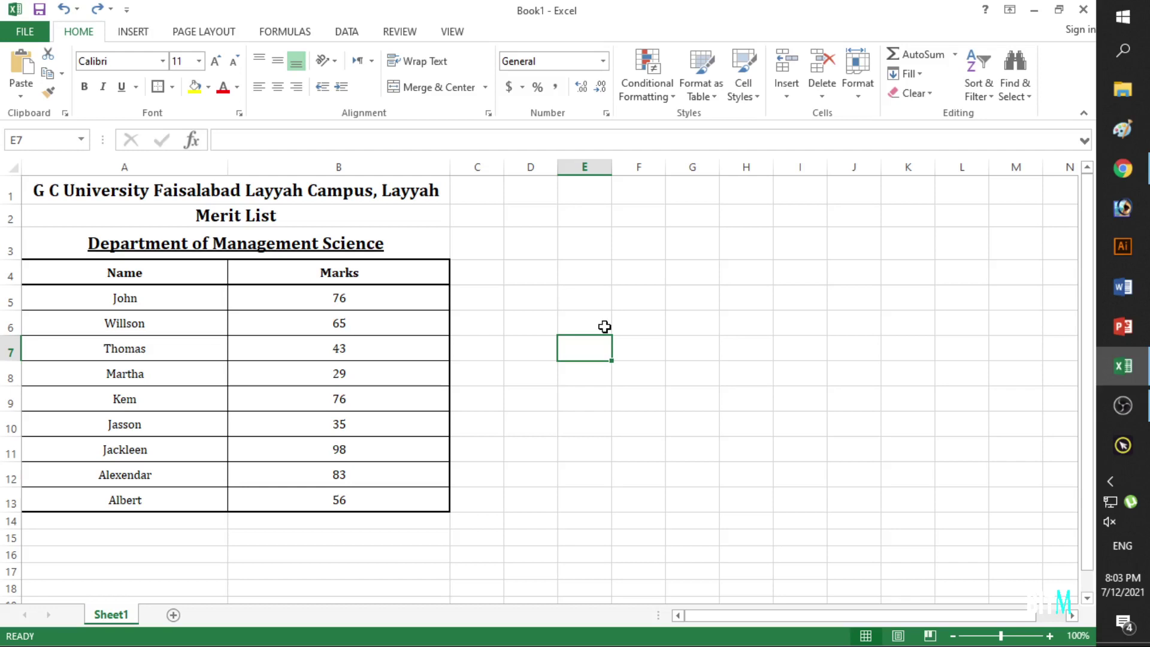
Try selecting the whole sheet, the title rows, the names and the marks.
{"action": "left_click", "coordinate": [13, 167]}
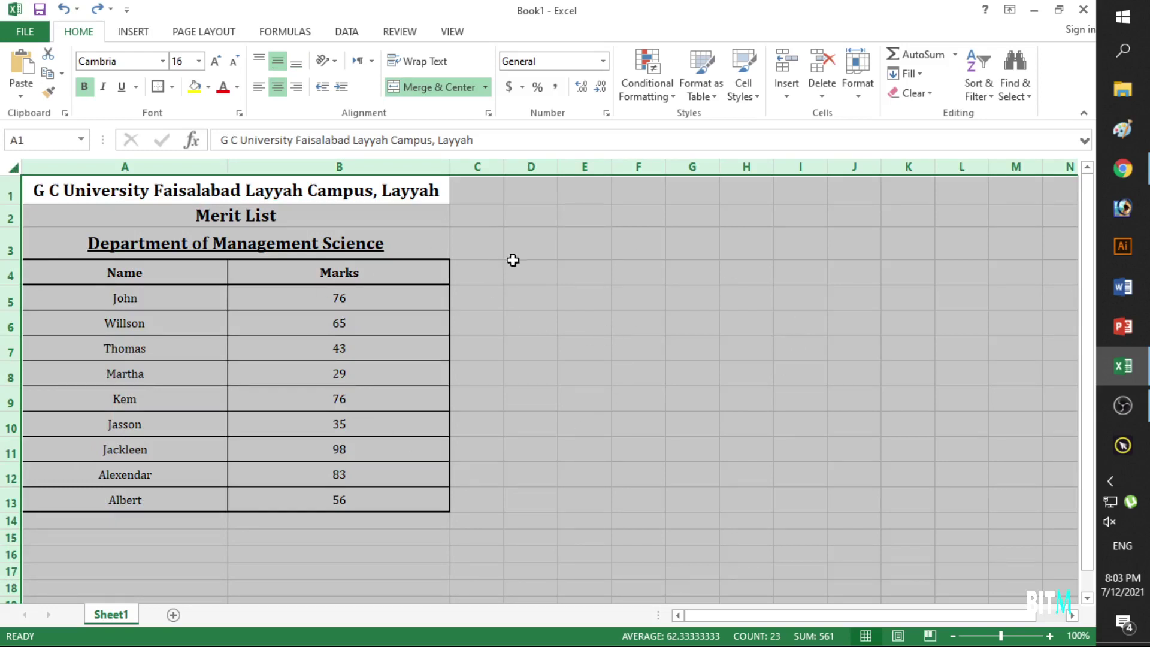
{"action": "left_click", "coordinate": [531, 255]}
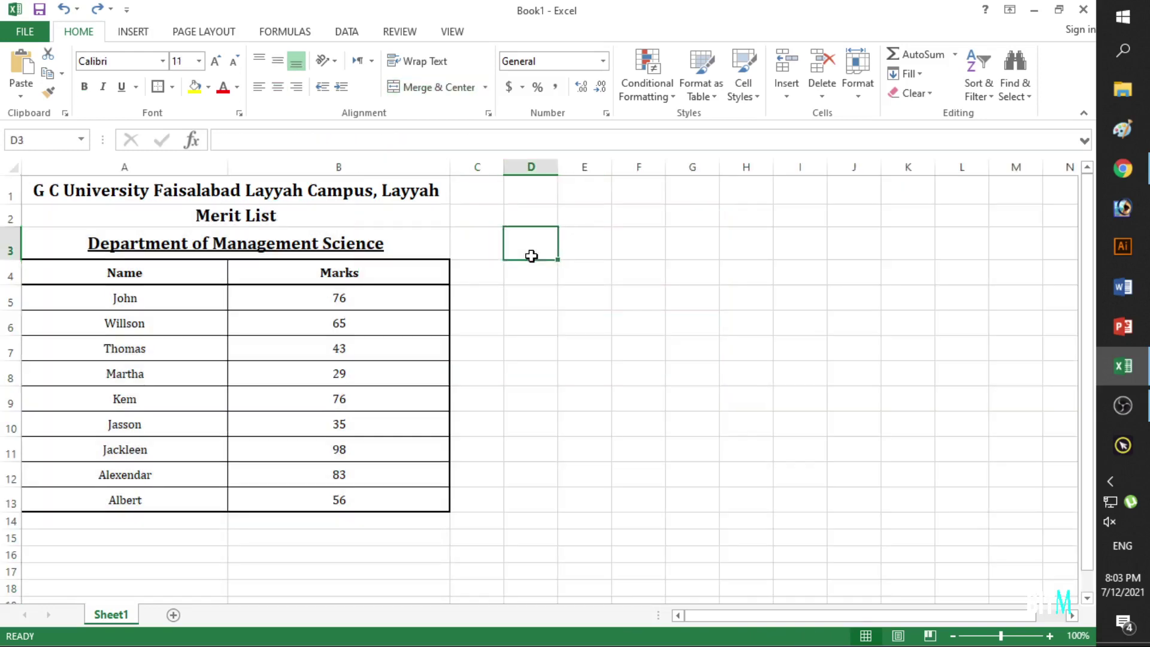
{"action": "left_click", "coordinate": [685, 336]}
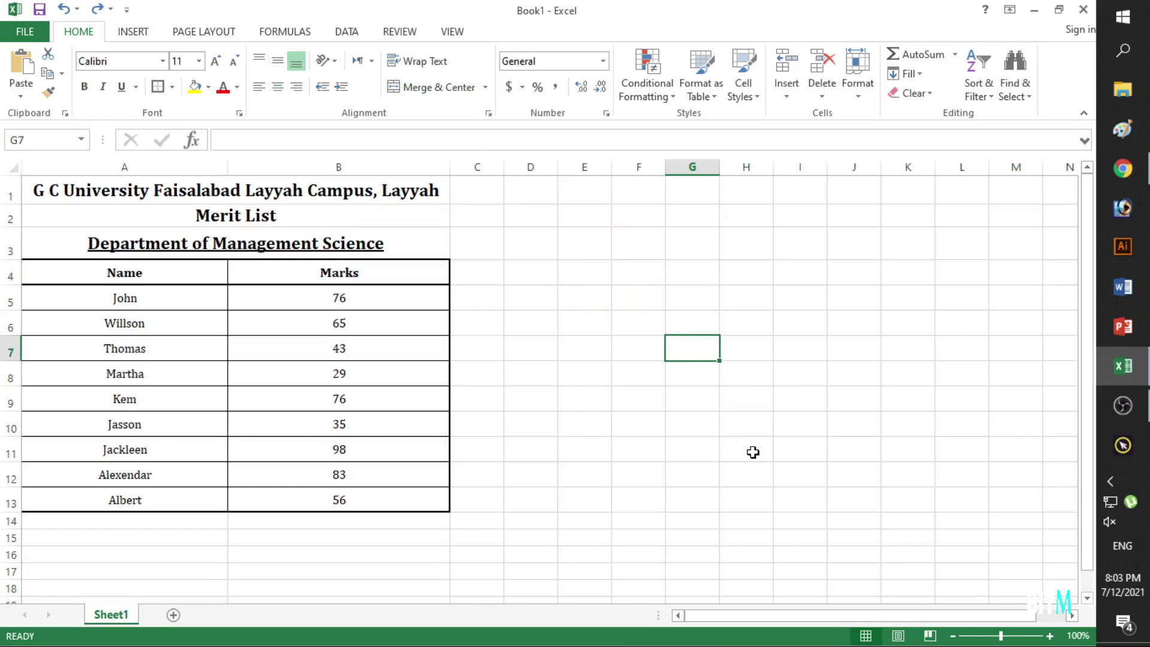
{"action": "left_click_drag", "start_coordinate": [247, 188], "coordinate": [269, 500]}
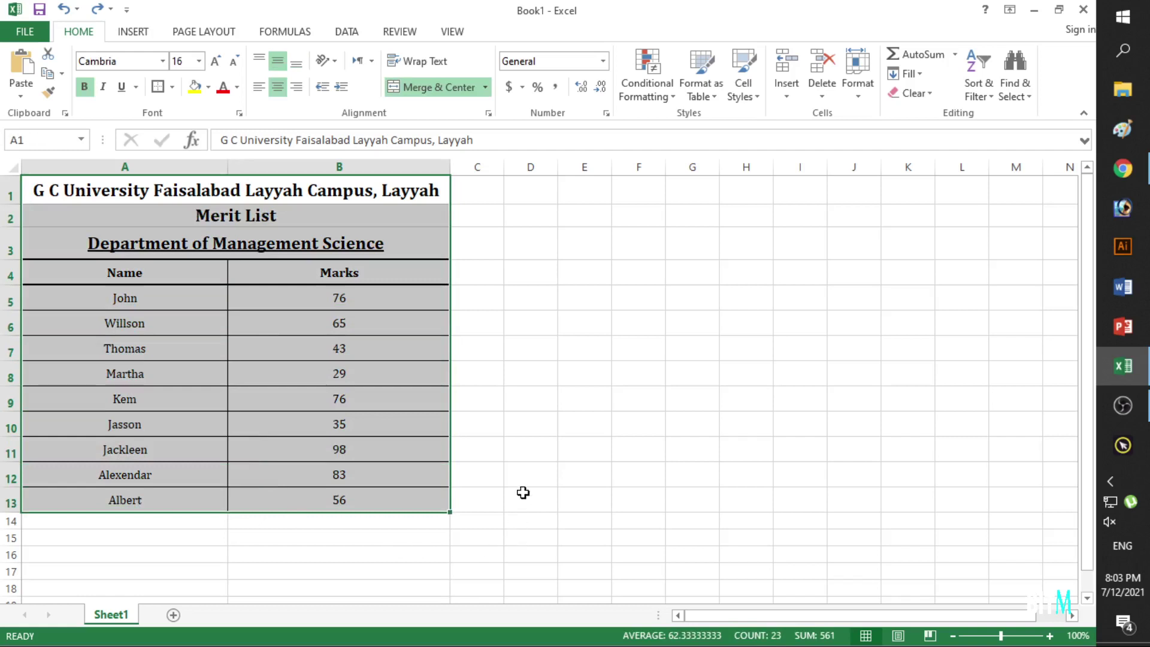
{"action": "left_click", "coordinate": [522, 492]}
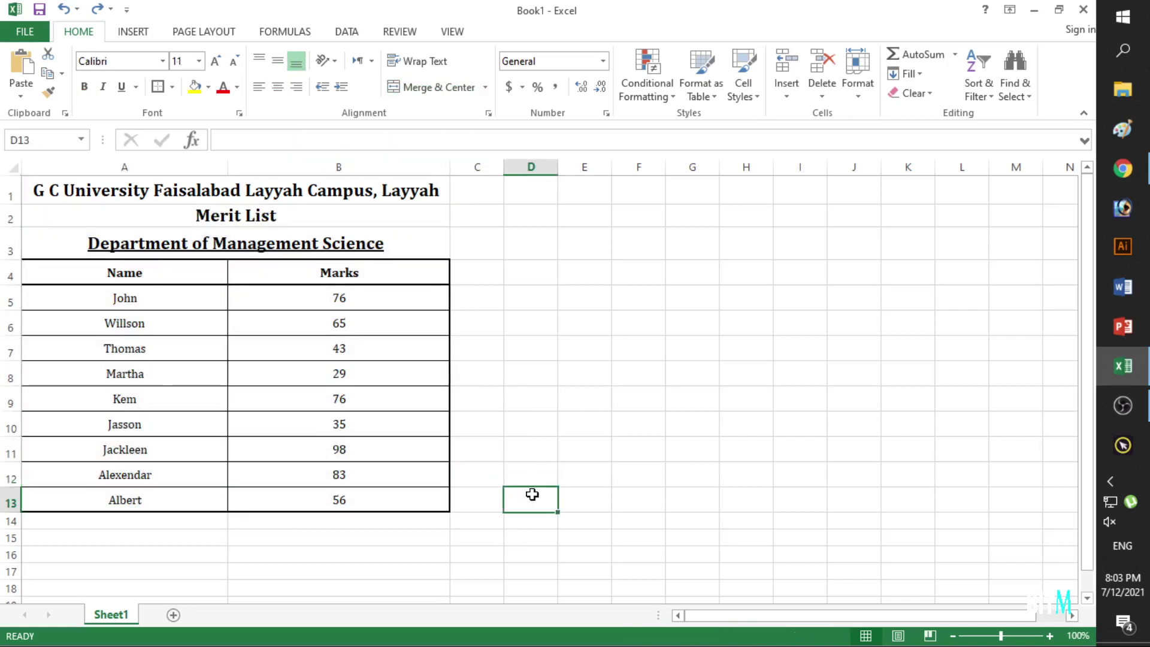
{"action": "left_click", "coordinate": [361, 303]}
{"action": "left_click_drag", "start_coordinate": [361, 302], "coordinate": [351, 493]}
{"action": "left_click_drag", "start_coordinate": [176, 302], "coordinate": [173, 501]}
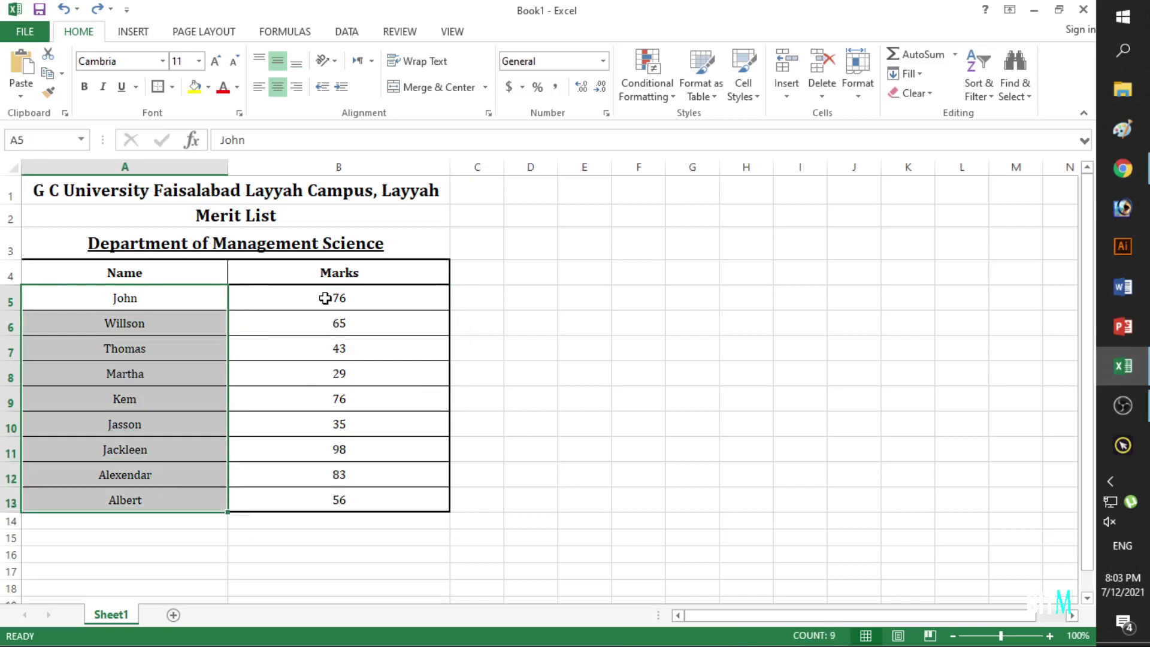
{"action": "left_click_drag", "start_coordinate": [406, 298], "coordinate": [406, 497]}
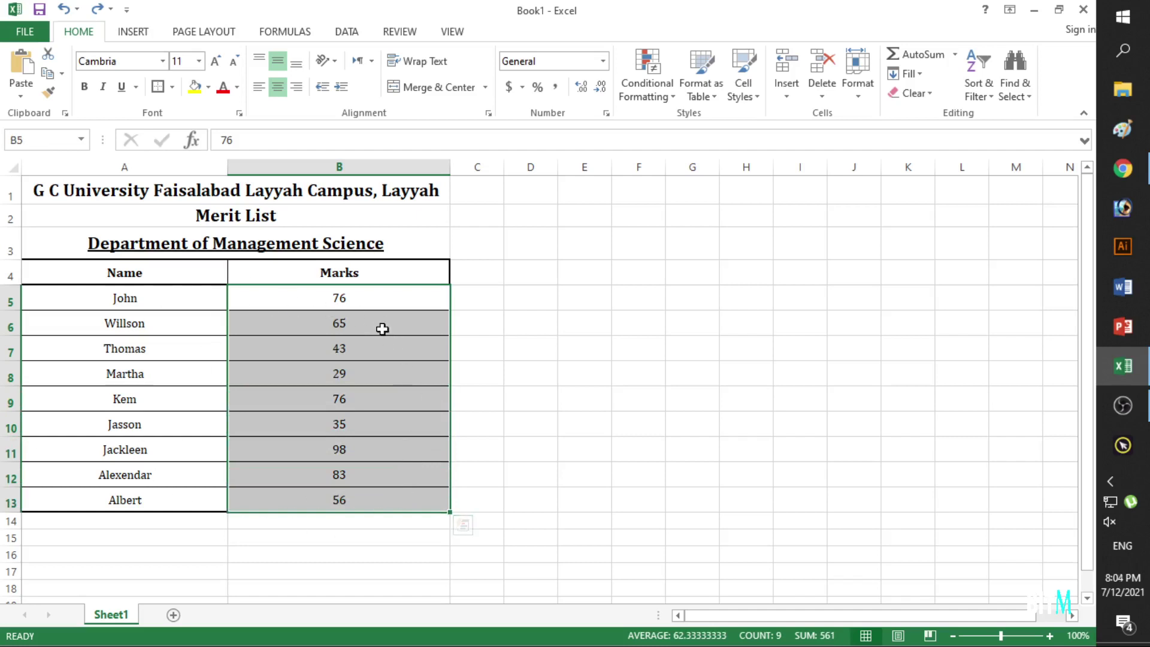
Select the whole merit table A4:B13, including the Name and Marks headers.
{"action": "left_click", "coordinate": [367, 296]}
{"action": "key", "text": "Down"}
{"action": "key", "text": "Down"}
{"action": "key", "text": "Down"}
{"action": "key", "text": "Down"}
{"action": "key", "text": "Down"}
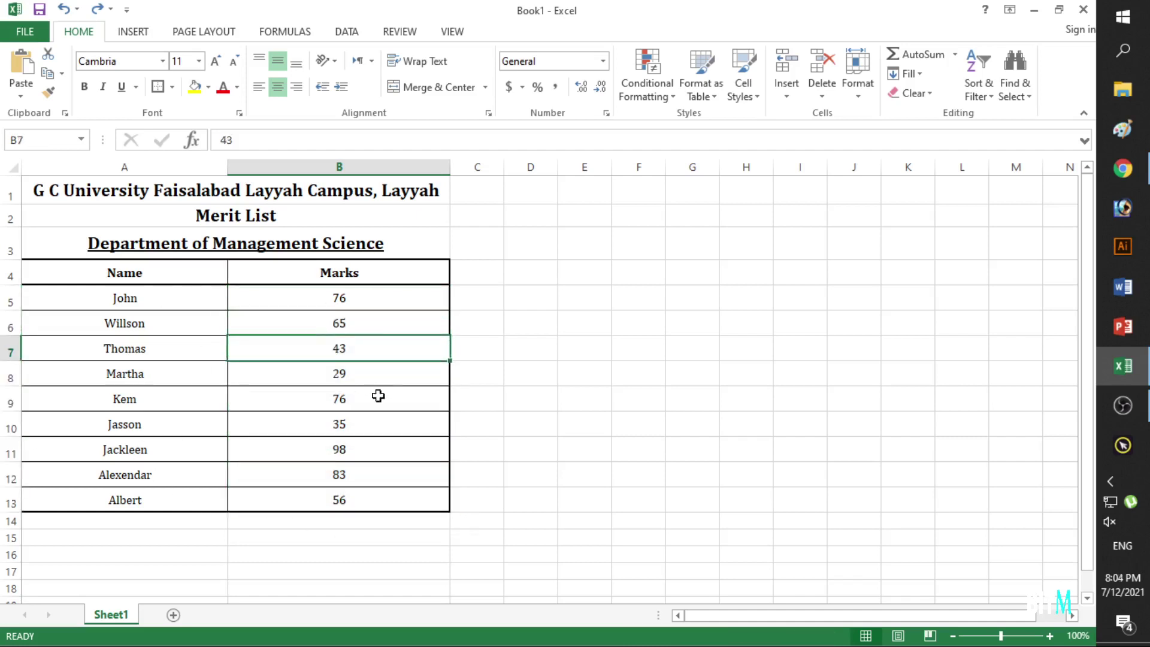
{"action": "left_click", "coordinate": [371, 503]}
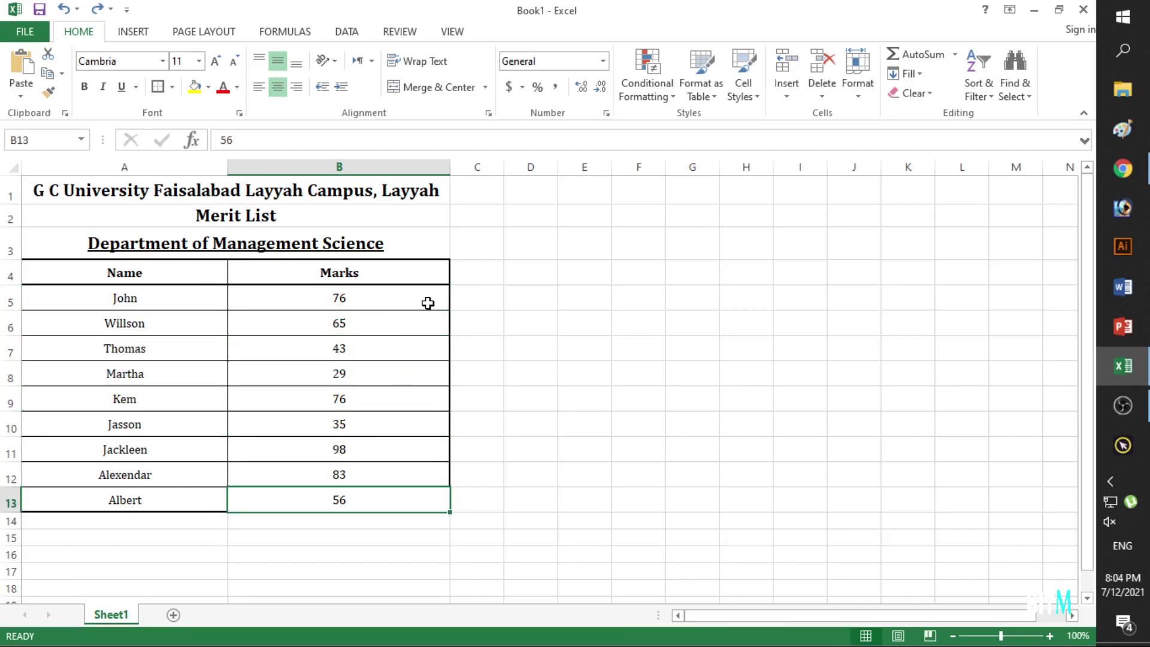
{"action": "left_click", "coordinate": [525, 353]}
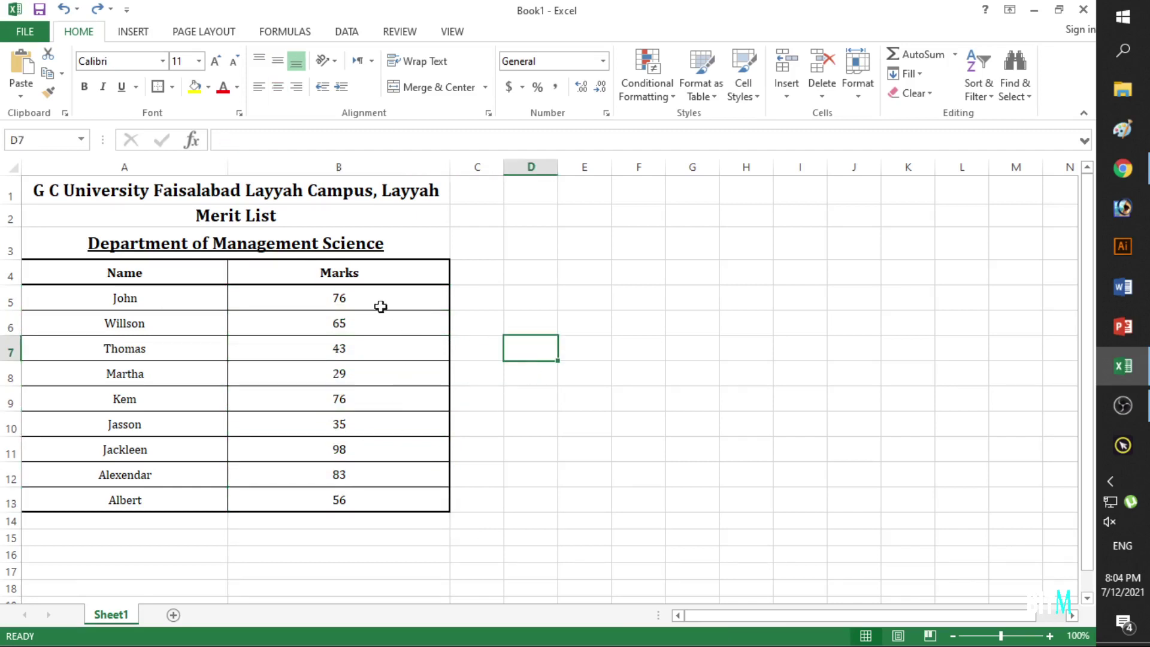
{"action": "left_click", "coordinate": [422, 284]}
{"action": "left_click_drag", "start_coordinate": [422, 284], "coordinate": [135, 496]}
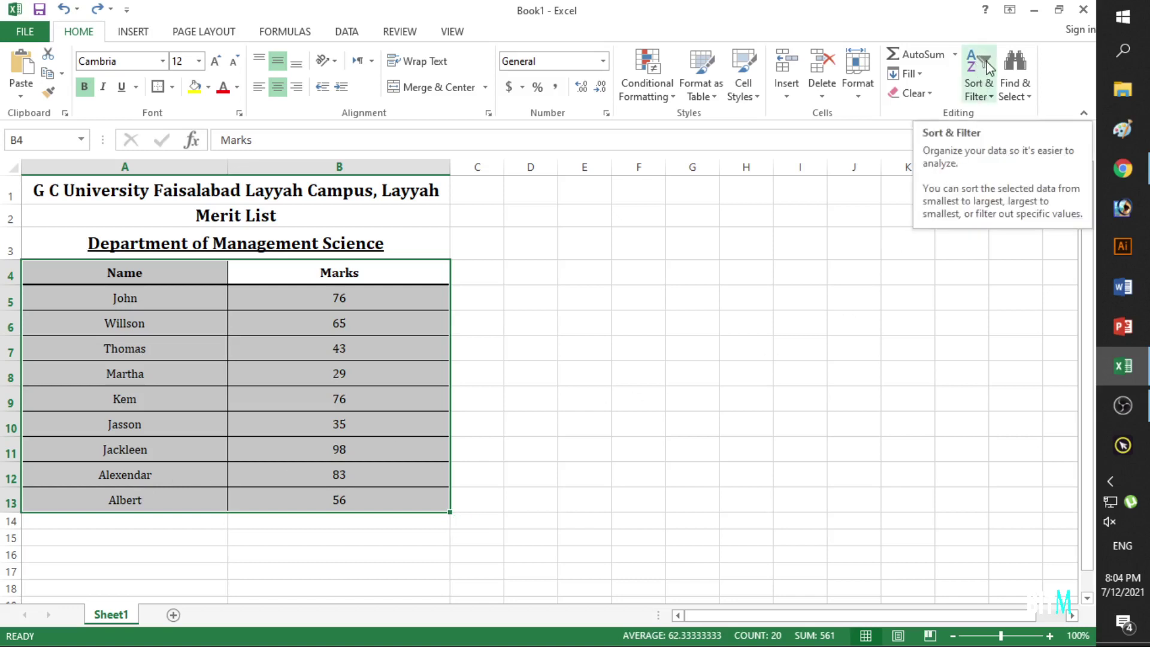
Sort the table by Marks from largest to smallest, putting 98 first.
{"action": "left_click", "coordinate": [985, 97]}
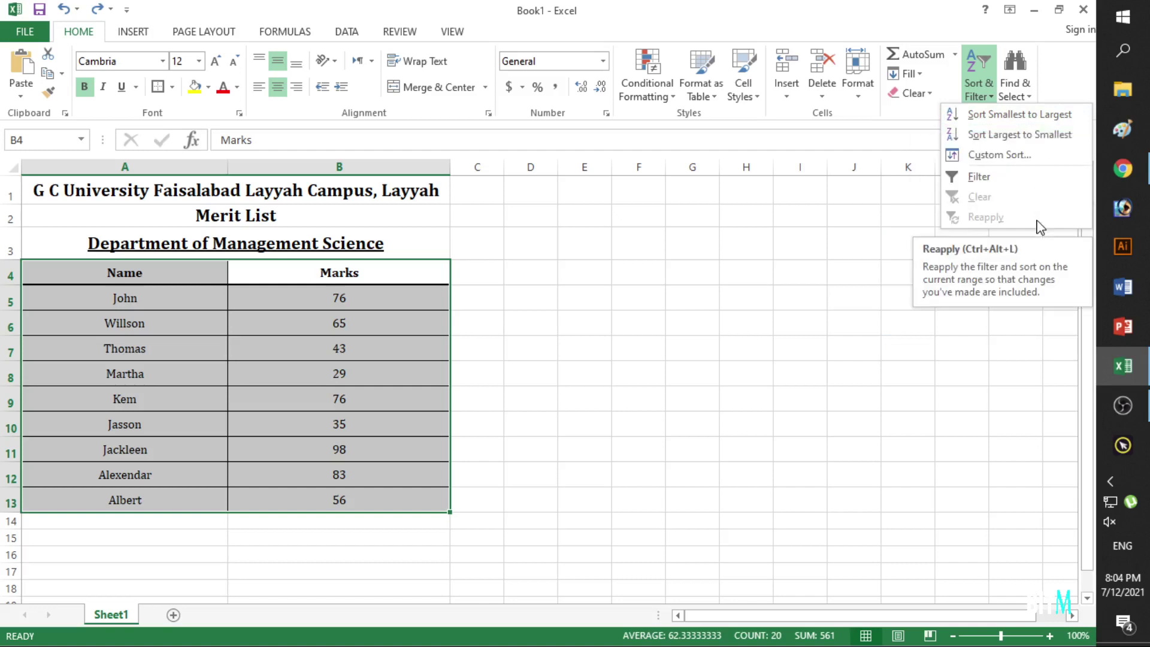
{"action": "left_click", "coordinate": [382, 305]}
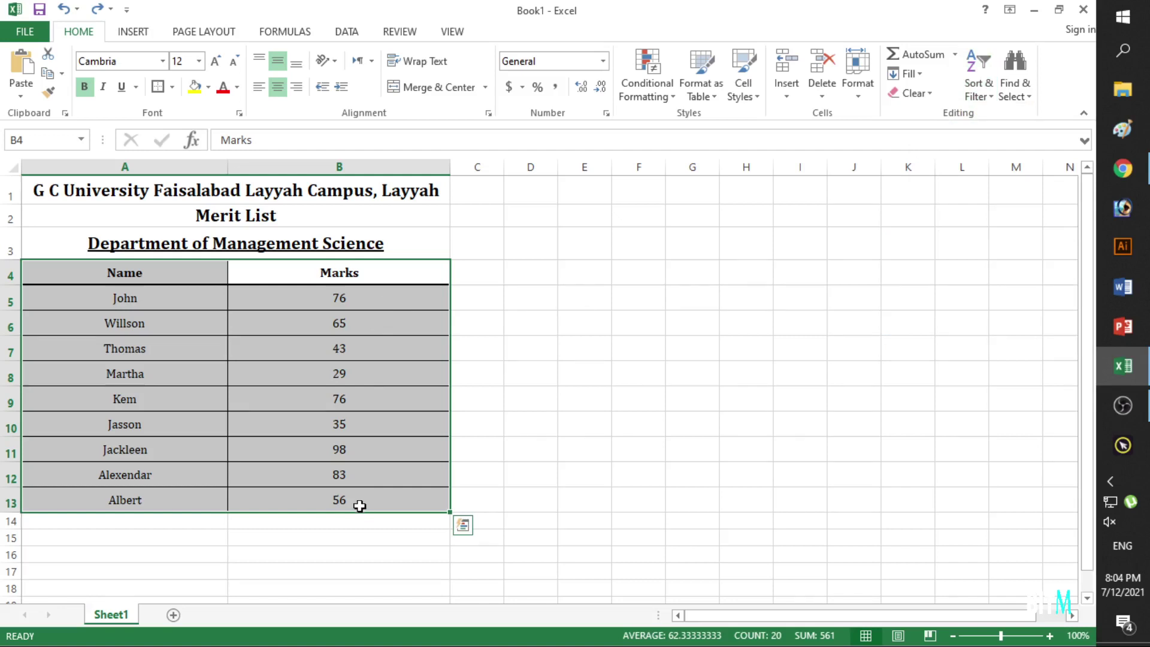
{"action": "left_click", "coordinate": [978, 85]}
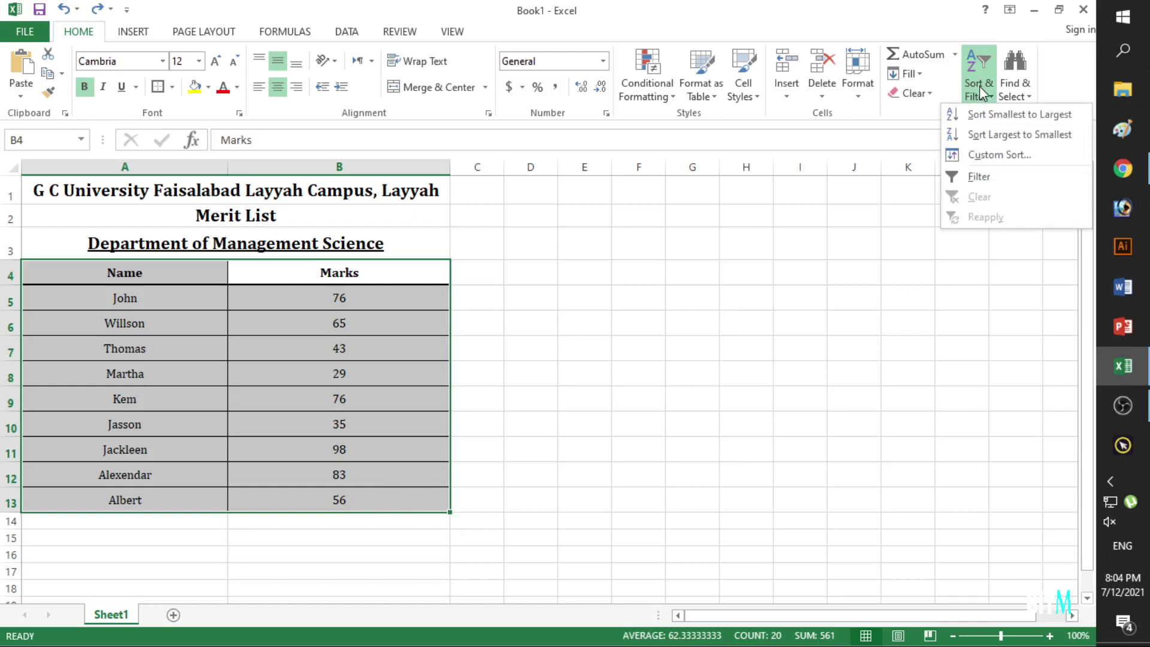
{"action": "left_click", "coordinate": [1014, 135]}
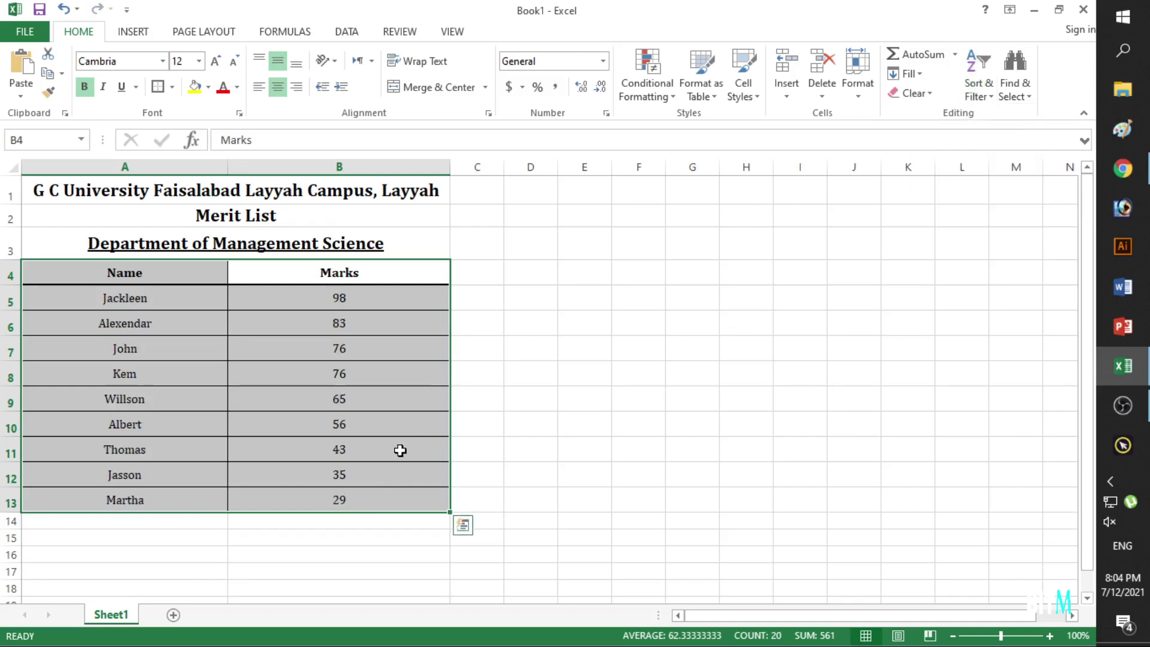
{"action": "left_click", "coordinate": [405, 448]}
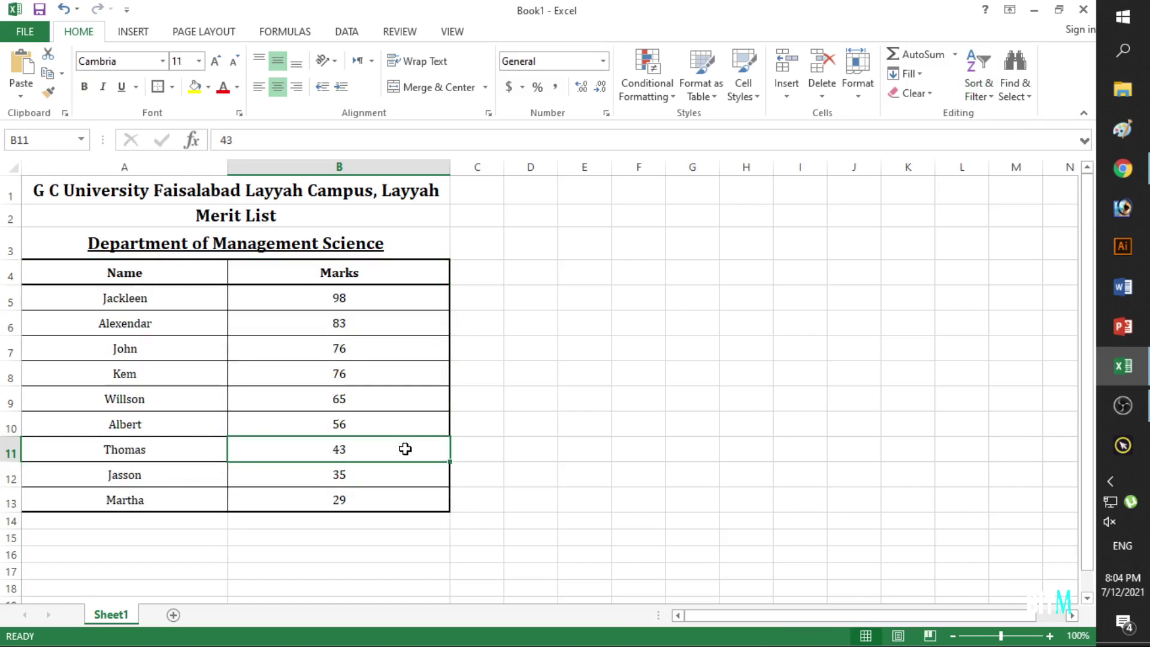
Check the sorted marks in column B, from 98 down to 29.
{"action": "left_click", "coordinate": [397, 303]}
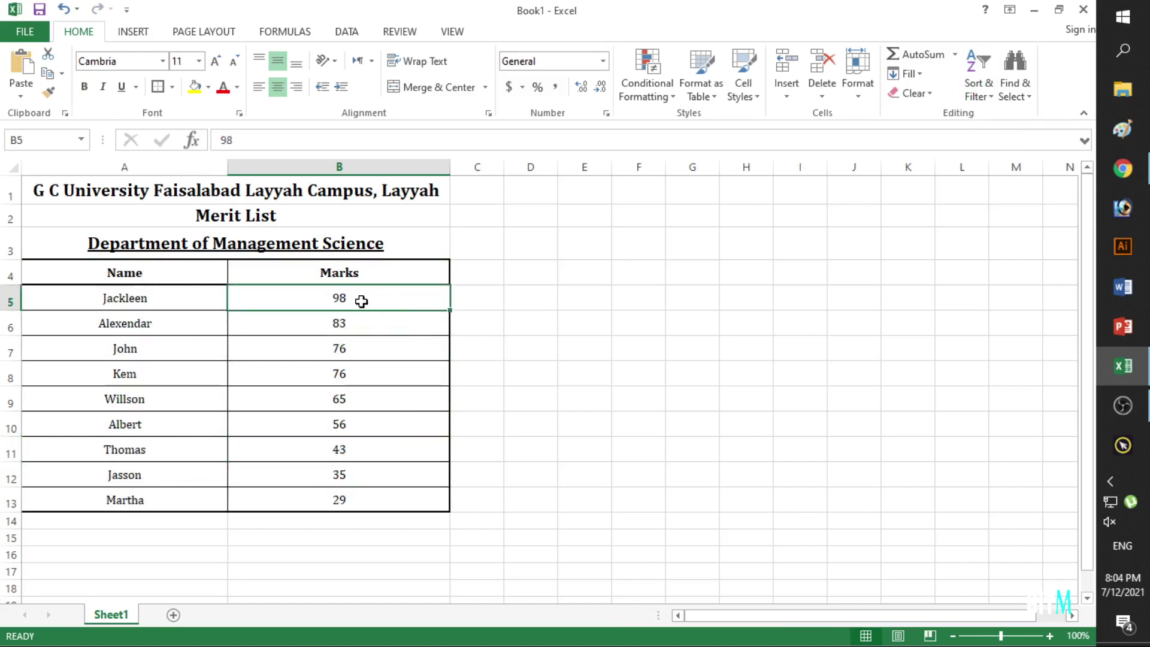
{"action": "left_click", "coordinate": [356, 323]}
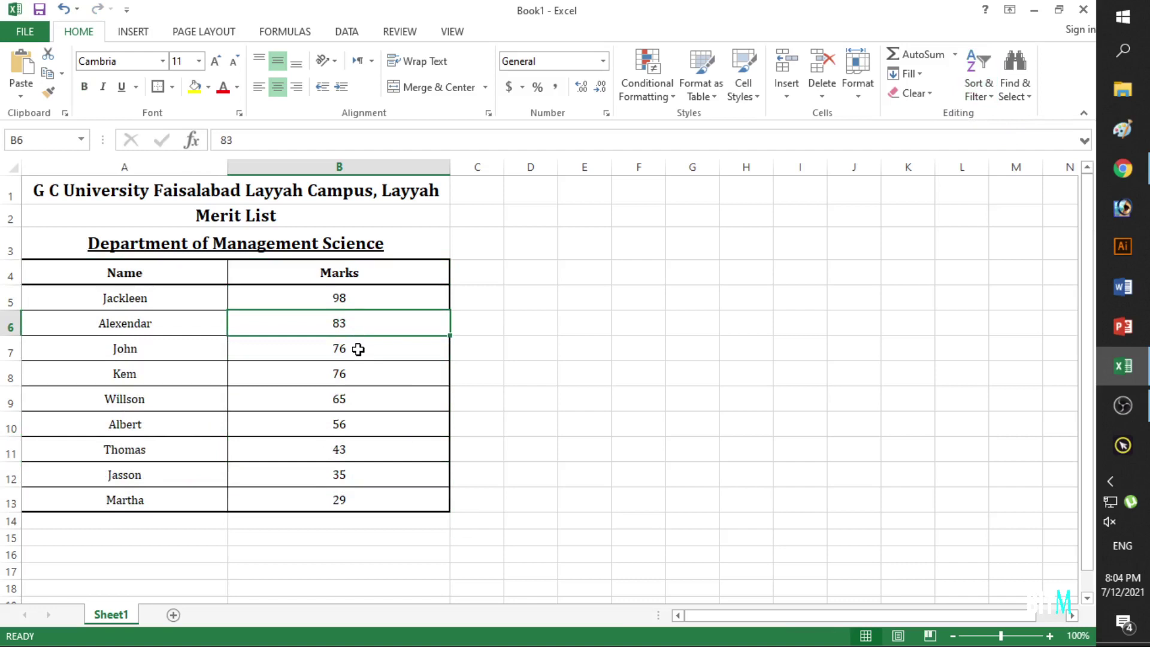
{"action": "left_click", "coordinate": [358, 349]}
{"action": "left_click", "coordinate": [364, 372]}
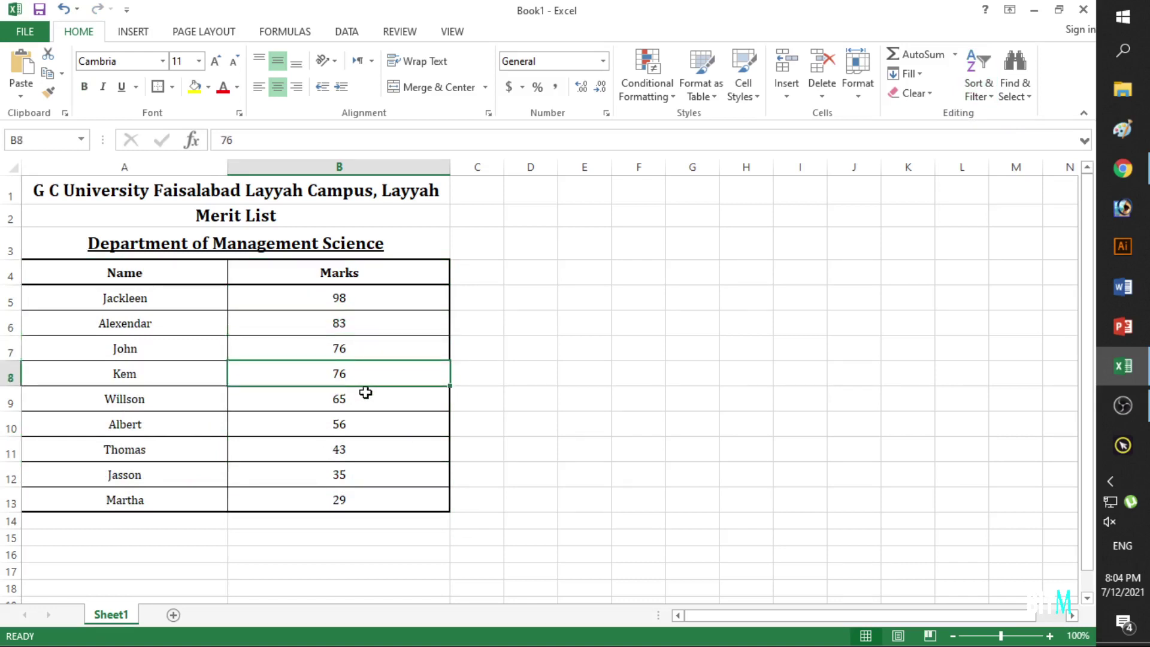
{"action": "left_click", "coordinate": [368, 400]}
{"action": "left_click", "coordinate": [372, 422]}
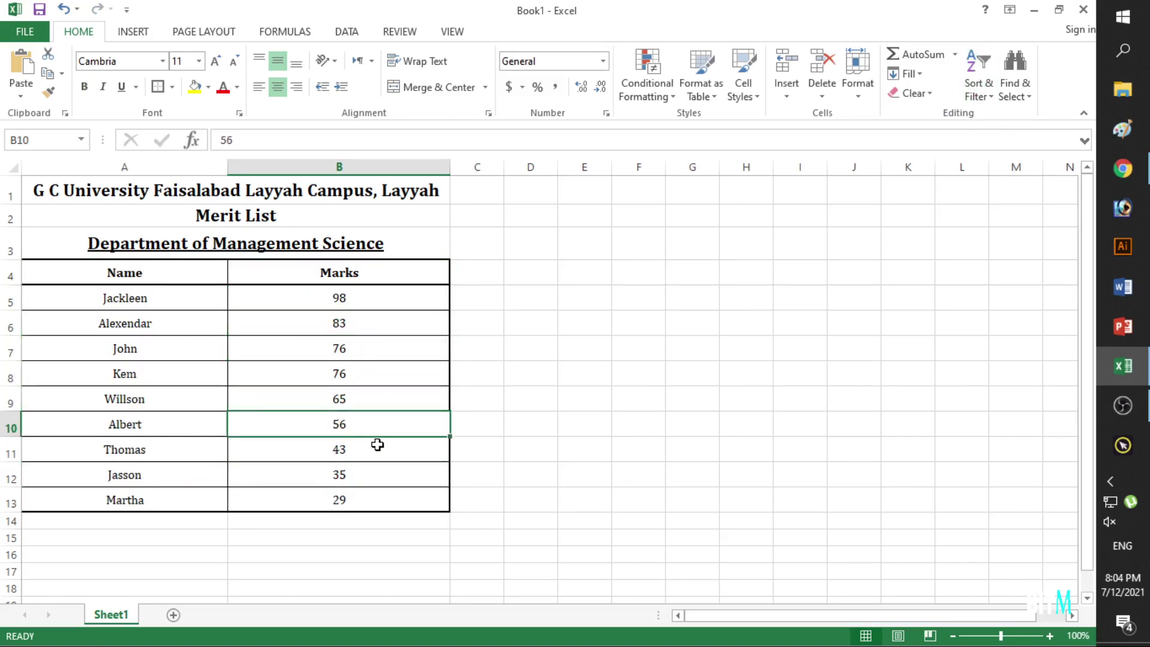
{"action": "left_click", "coordinate": [377, 449]}
{"action": "left_click", "coordinate": [378, 475]}
{"action": "left_click", "coordinate": [376, 501]}
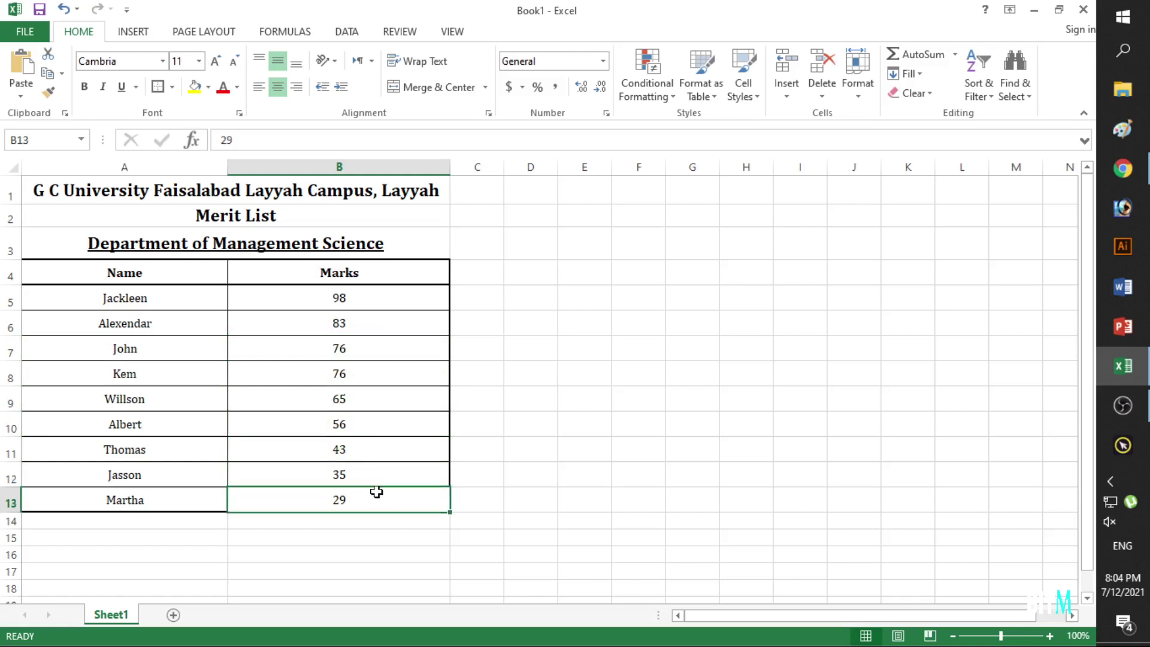
Compare the top three names with their marks 98, 83 and 76, then undo the sort.
{"action": "left_click", "coordinate": [184, 299]}
{"action": "left_click", "coordinate": [239, 300]}
{"action": "left_click", "coordinate": [198, 316]}
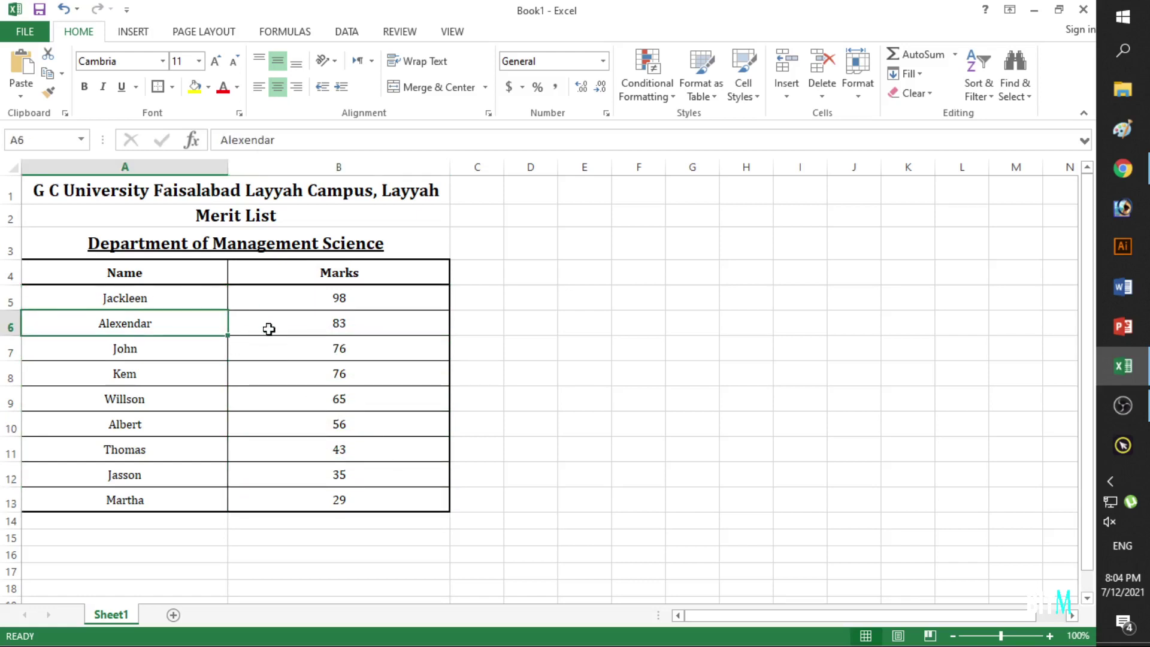
{"action": "left_click", "coordinate": [267, 329]}
{"action": "left_click", "coordinate": [202, 355]}
{"action": "left_click", "coordinate": [267, 354]}
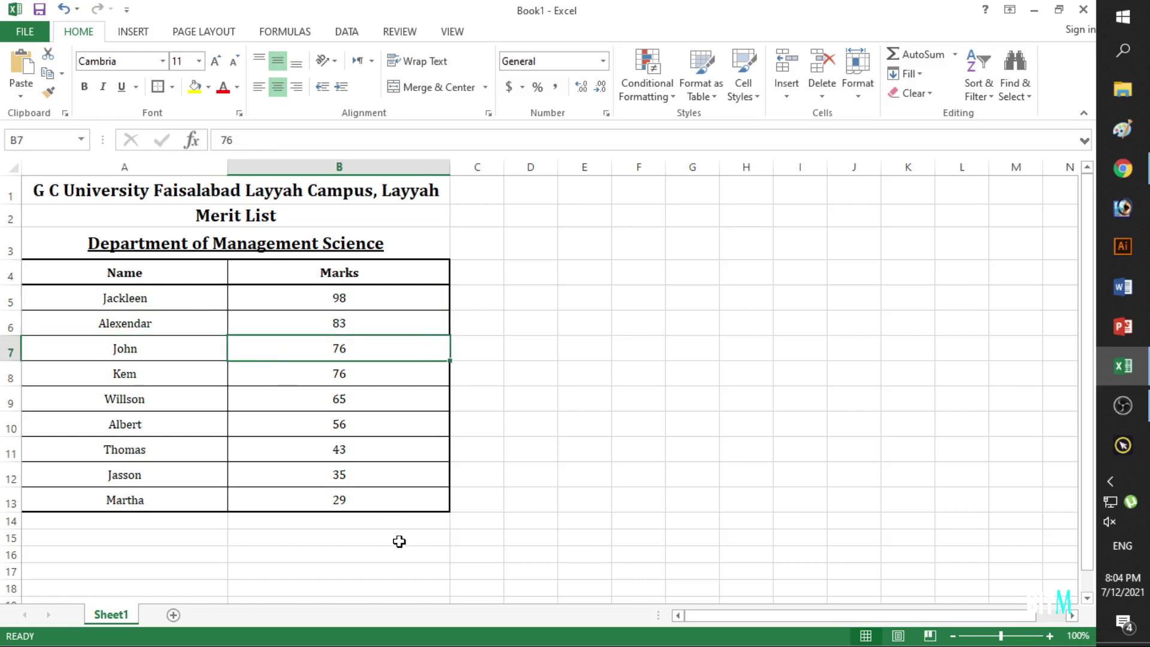
{"action": "key", "text": "ctrl+z"}
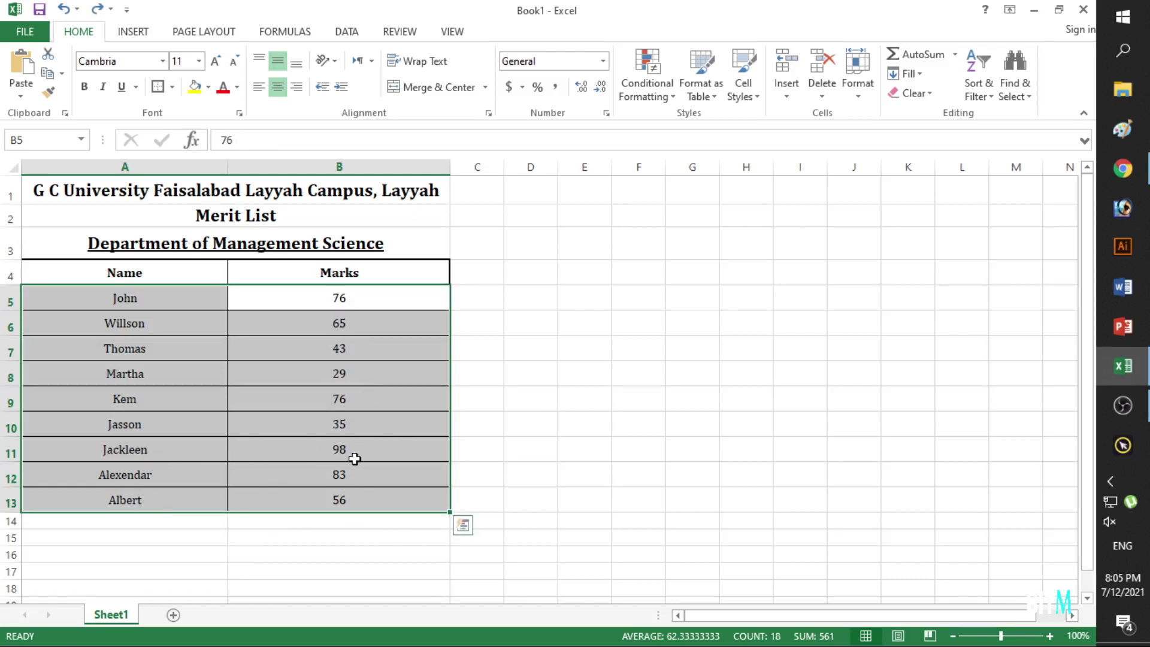
Re-sort A5:B13 Largest to Smallest by Marks, then deselect the table.
{"action": "left_click", "coordinate": [977, 95]}
{"action": "left_click", "coordinate": [1033, 143]}
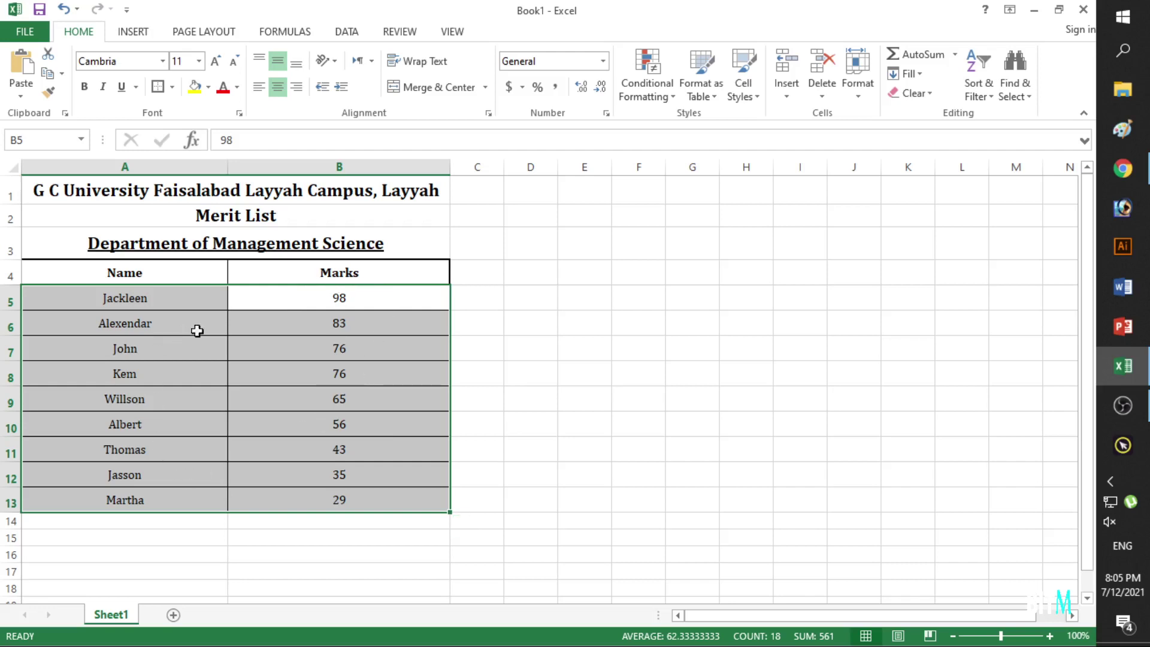
{"action": "left_click", "coordinate": [348, 571]}
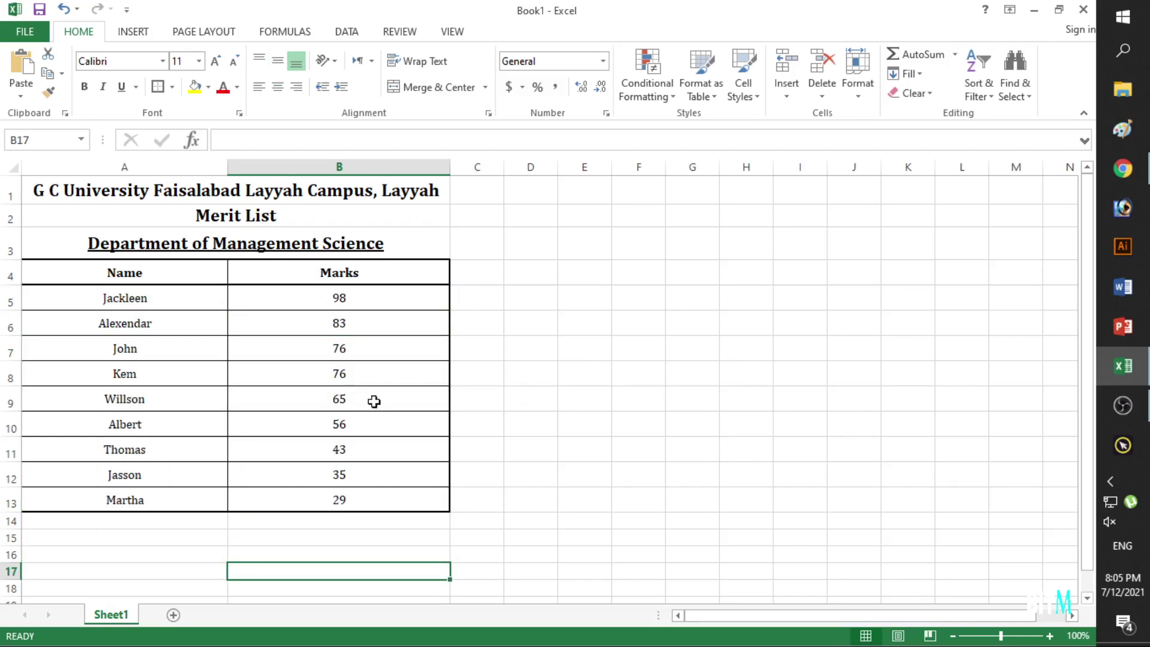
{"action": "left_click", "coordinate": [615, 402]}
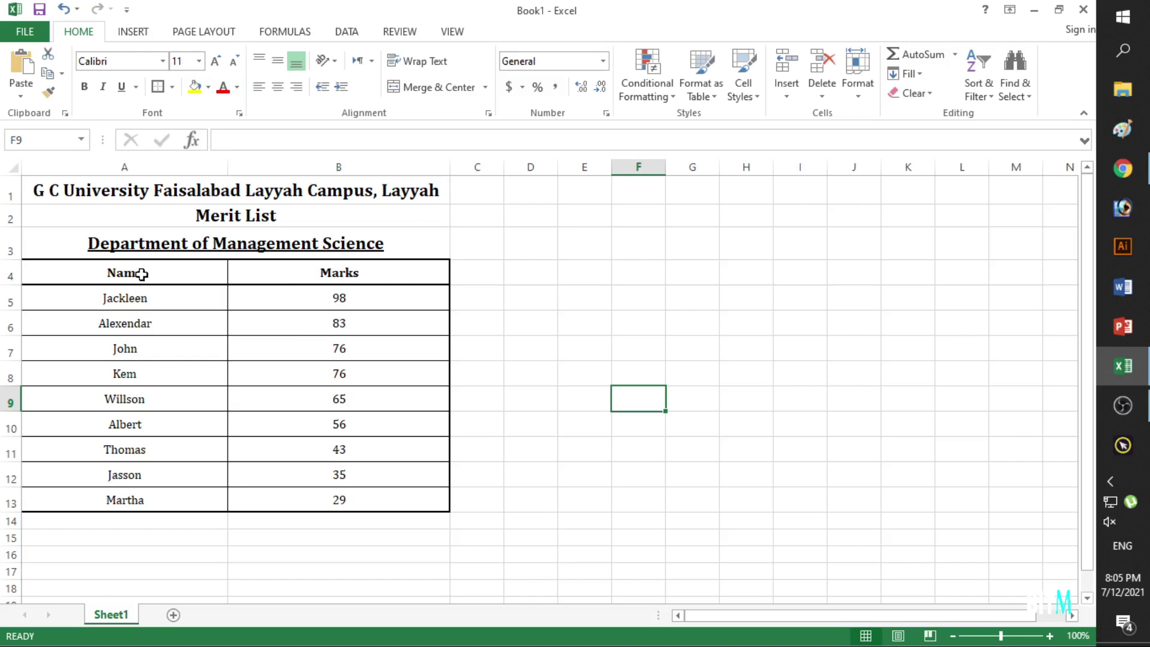
{"action": "left_click_drag", "start_coordinate": [141, 274], "coordinate": [341, 492]}
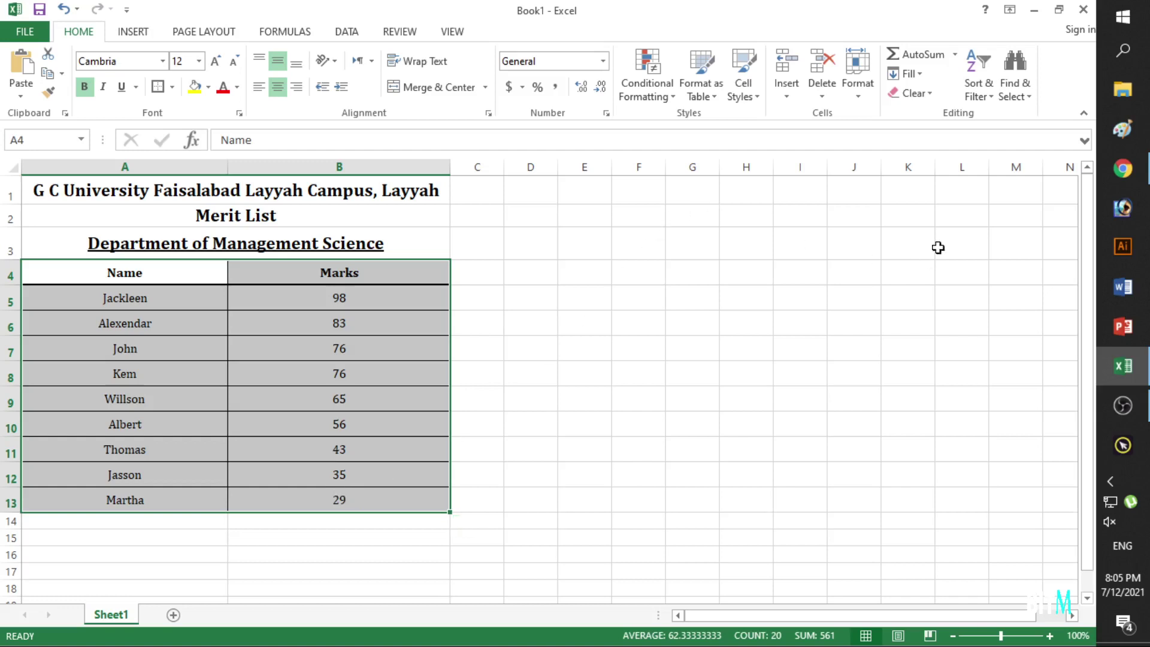
{"action": "left_click", "coordinate": [986, 99]}
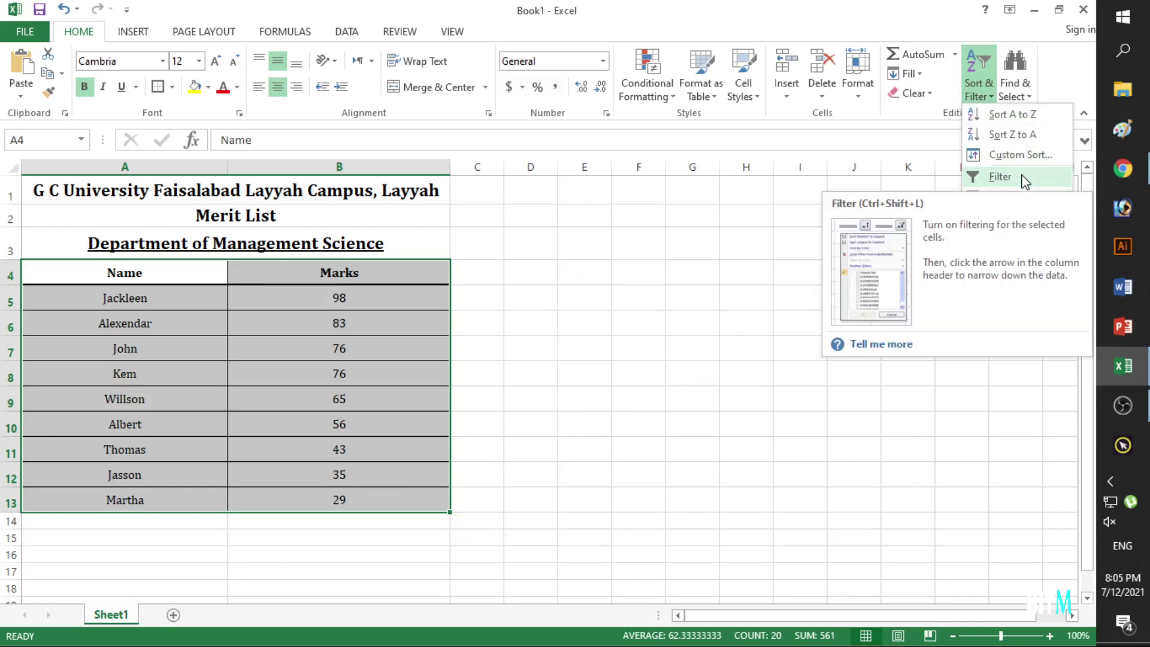
{"action": "left_click", "coordinate": [629, 301]}
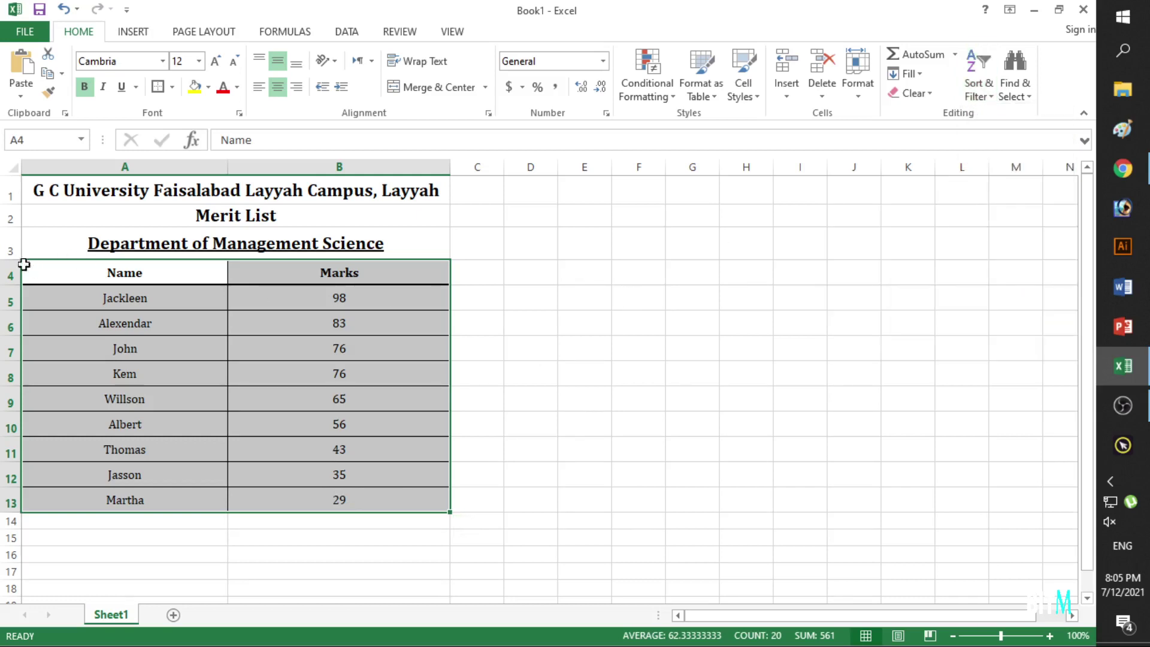
{"action": "left_click", "coordinate": [65, 270]}
{"action": "left_click_drag", "start_coordinate": [84, 272], "coordinate": [326, 272]}
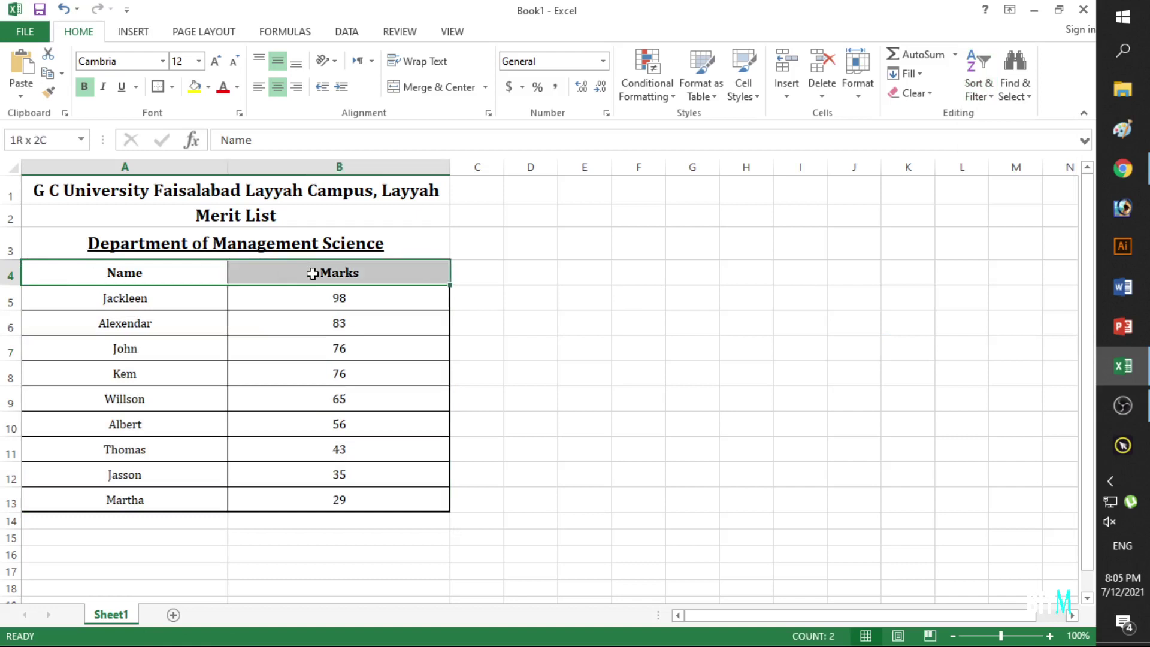
{"action": "left_click", "coordinate": [977, 81]}
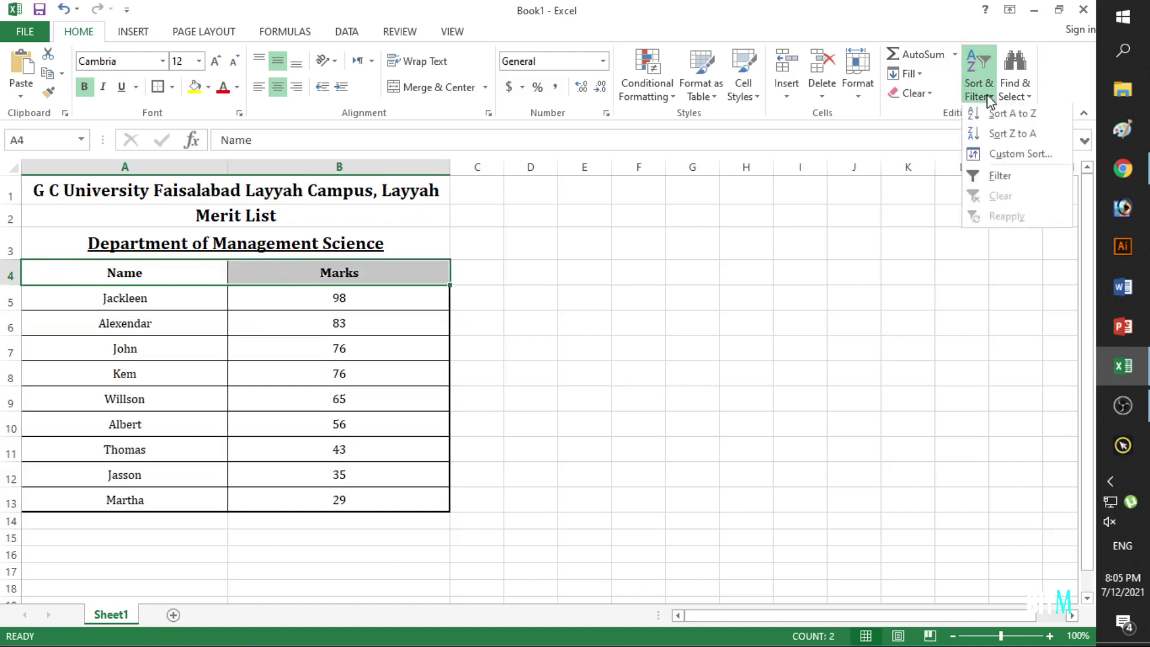
{"action": "left_click", "coordinate": [993, 175]}
{"action": "left_click", "coordinate": [462, 328]}
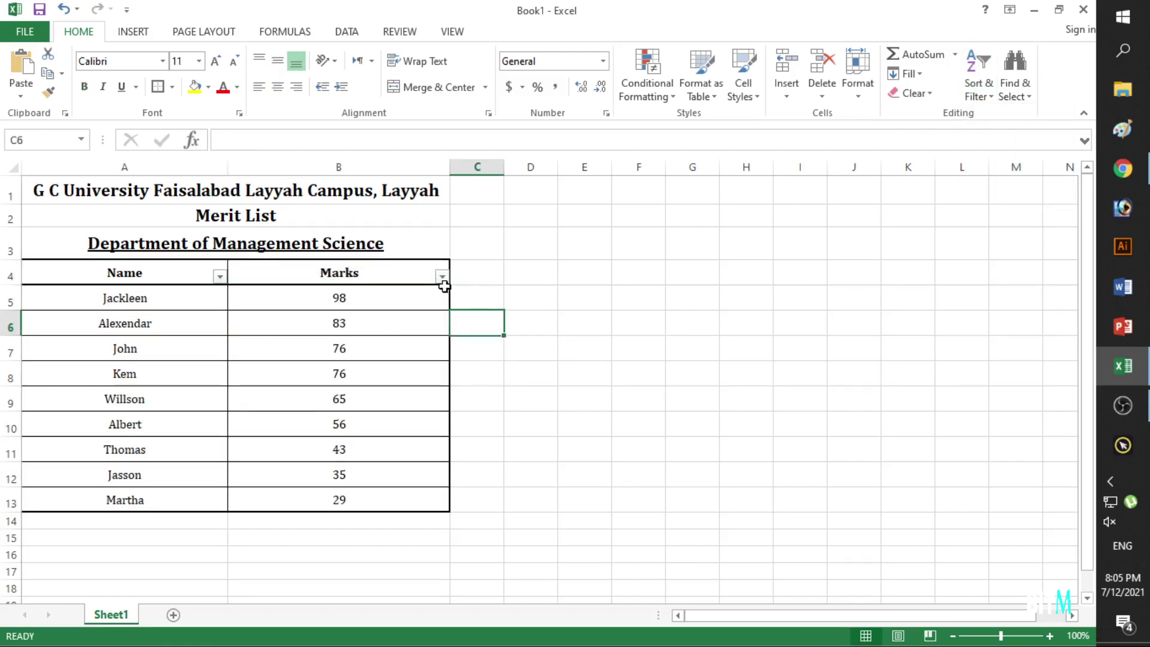
{"action": "left_click", "coordinate": [441, 276]}
{"action": "left_click", "coordinate": [220, 275]}
{"action": "left_click", "coordinate": [221, 279]}
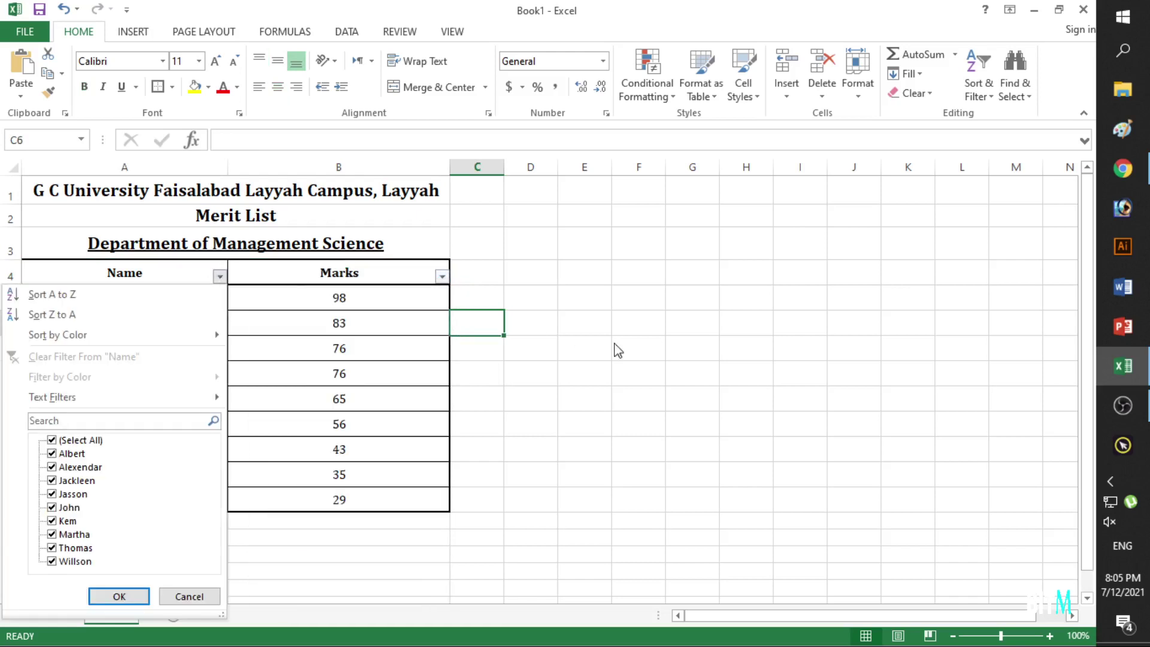
{"action": "left_click", "coordinate": [722, 379]}
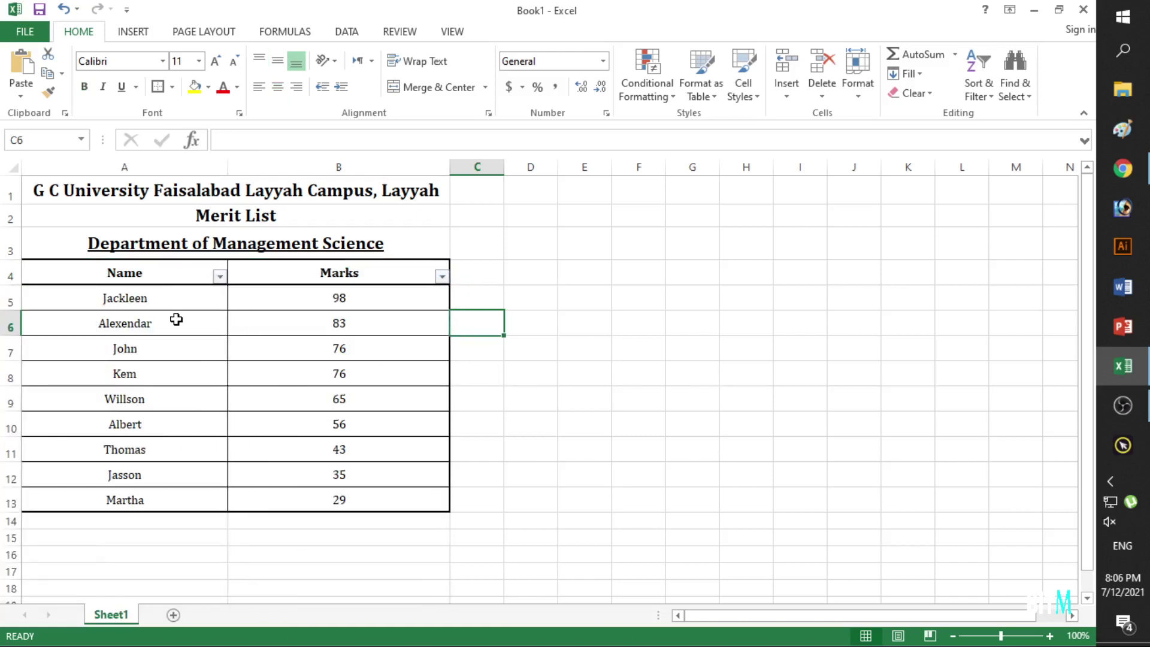
{"action": "key", "text": "ctrl+z"}
{"action": "left_click", "coordinate": [537, 439]}
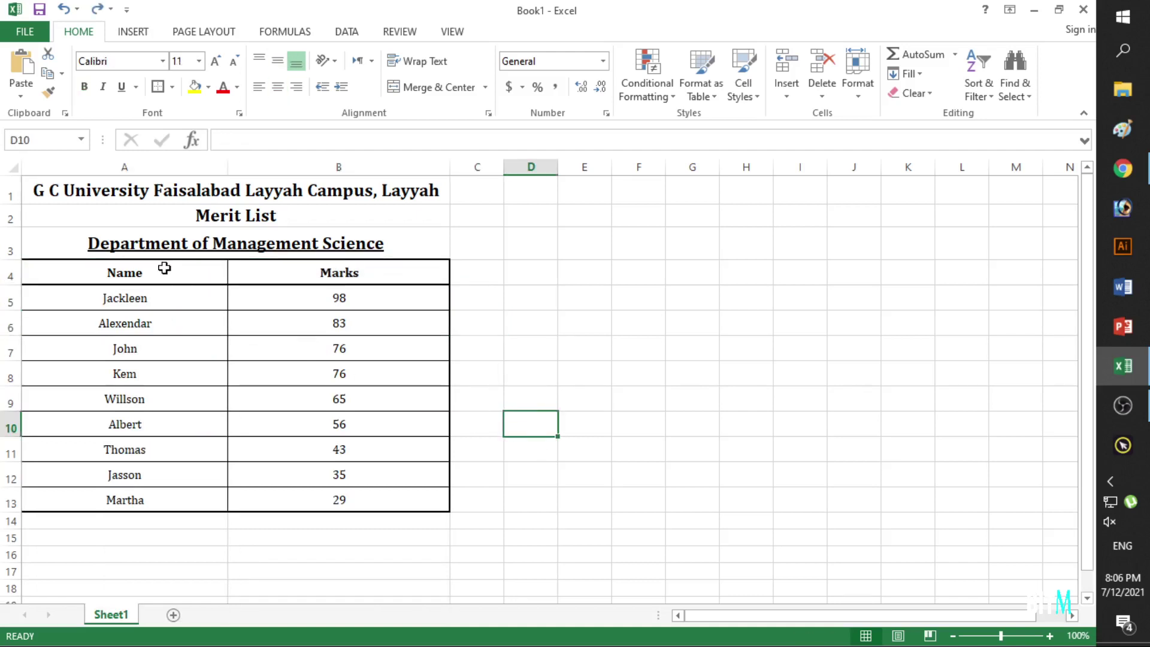
Format A4:B13 as a dark blue table with headers, then reselect the new table.
{"action": "left_click_drag", "start_coordinate": [171, 274], "coordinate": [353, 493]}
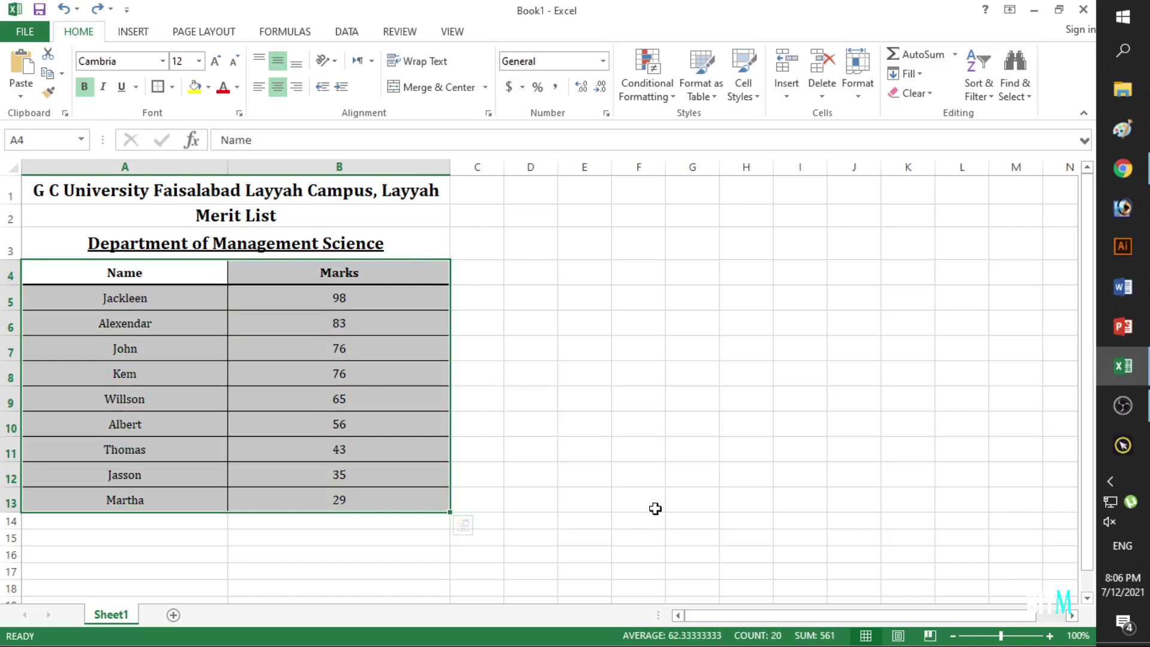
{"action": "left_click", "coordinate": [711, 99]}
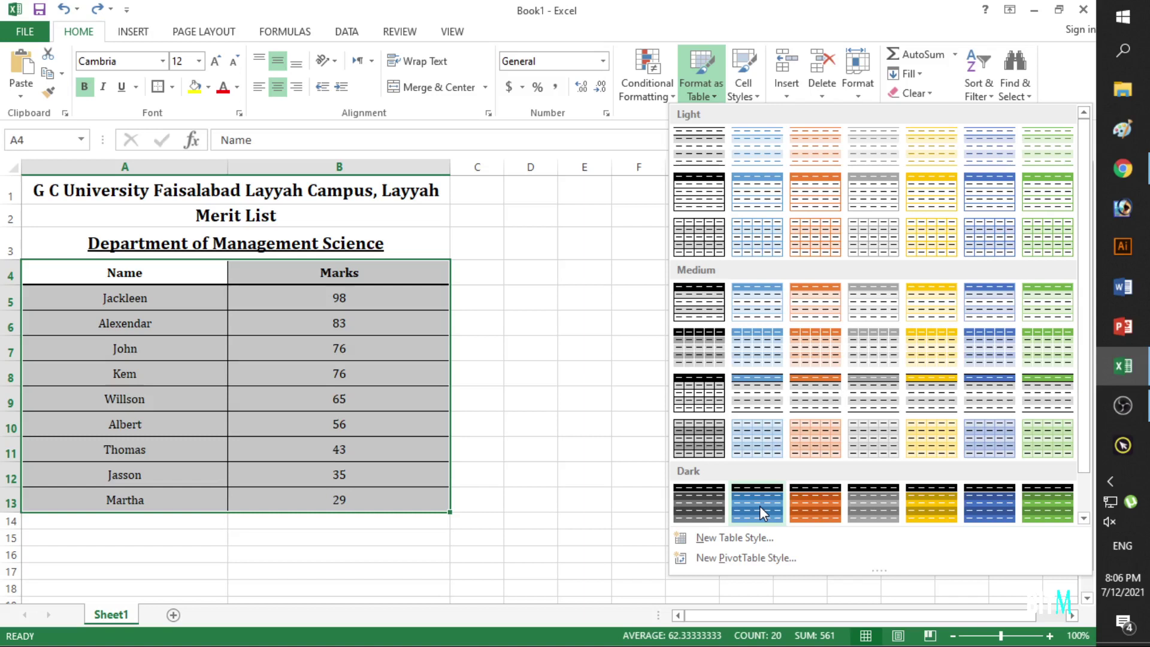
{"action": "left_click", "coordinate": [759, 509]}
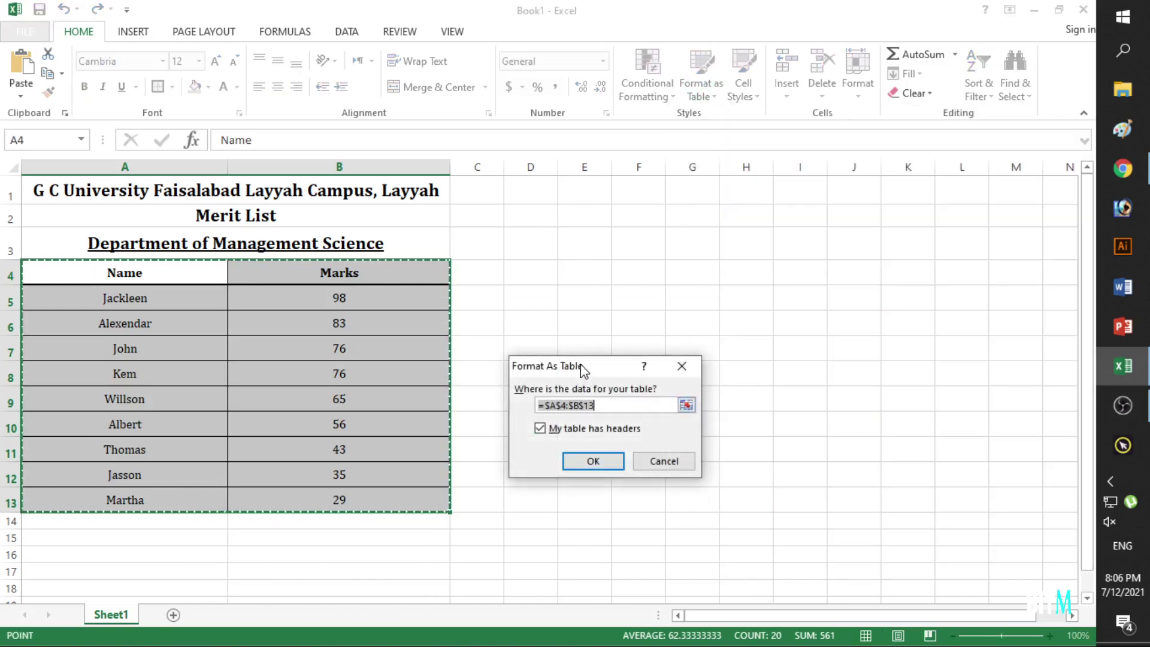
{"action": "left_click_drag", "start_coordinate": [581, 369], "coordinate": [556, 255]}
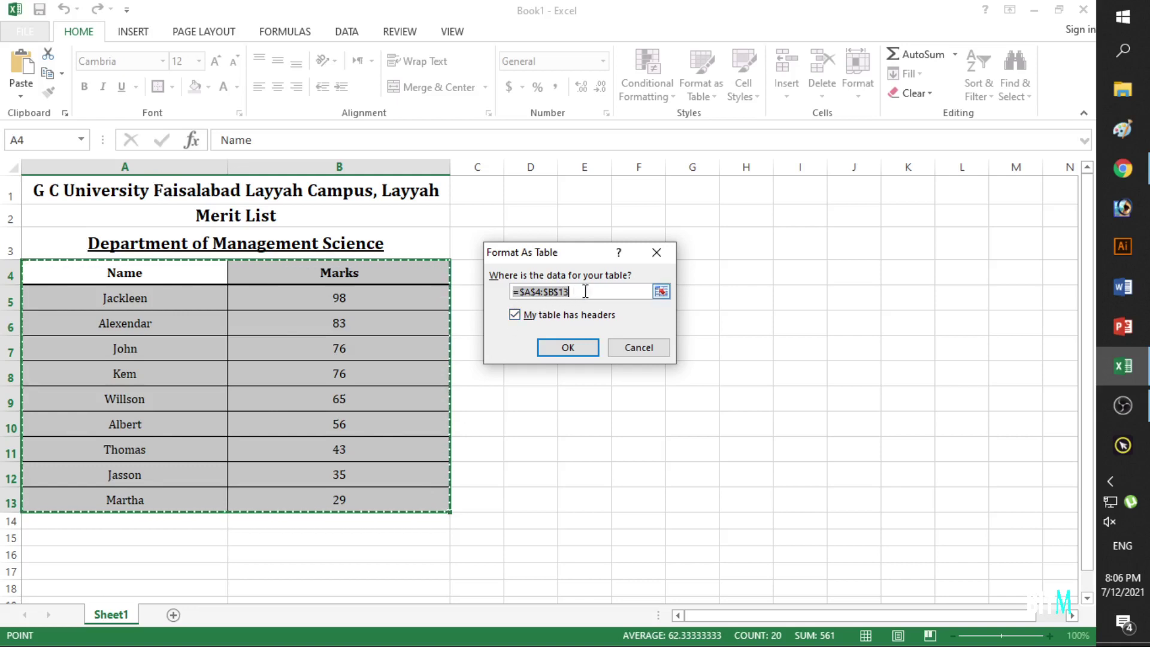
{"action": "left_click", "coordinate": [568, 348]}
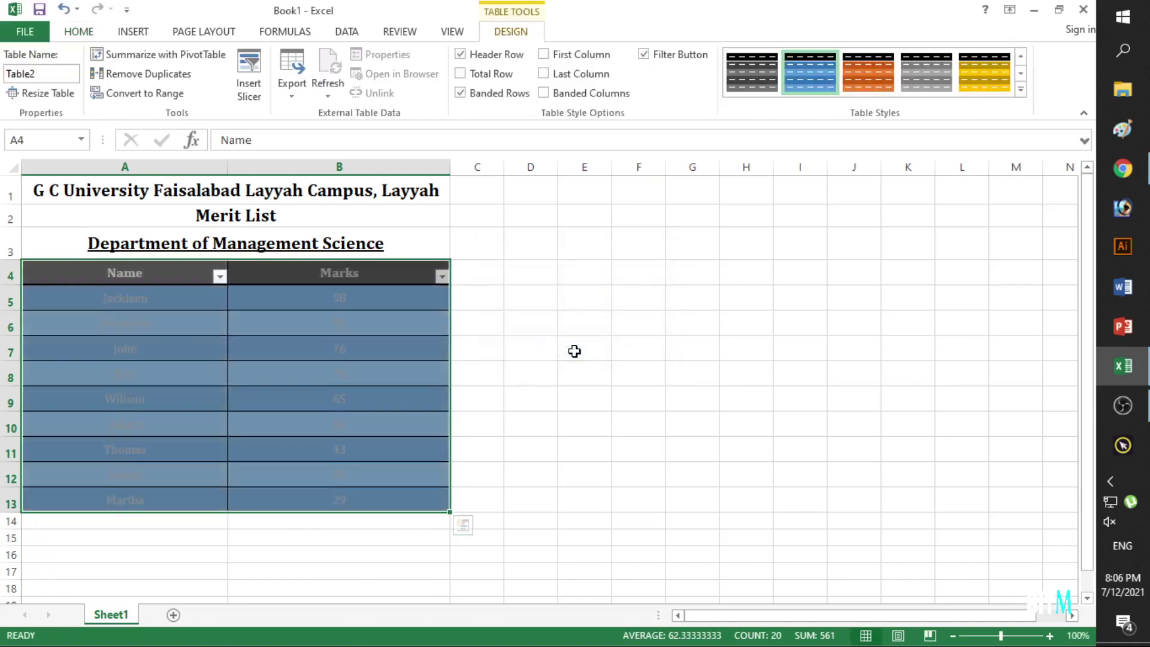
{"action": "left_click", "coordinate": [663, 429]}
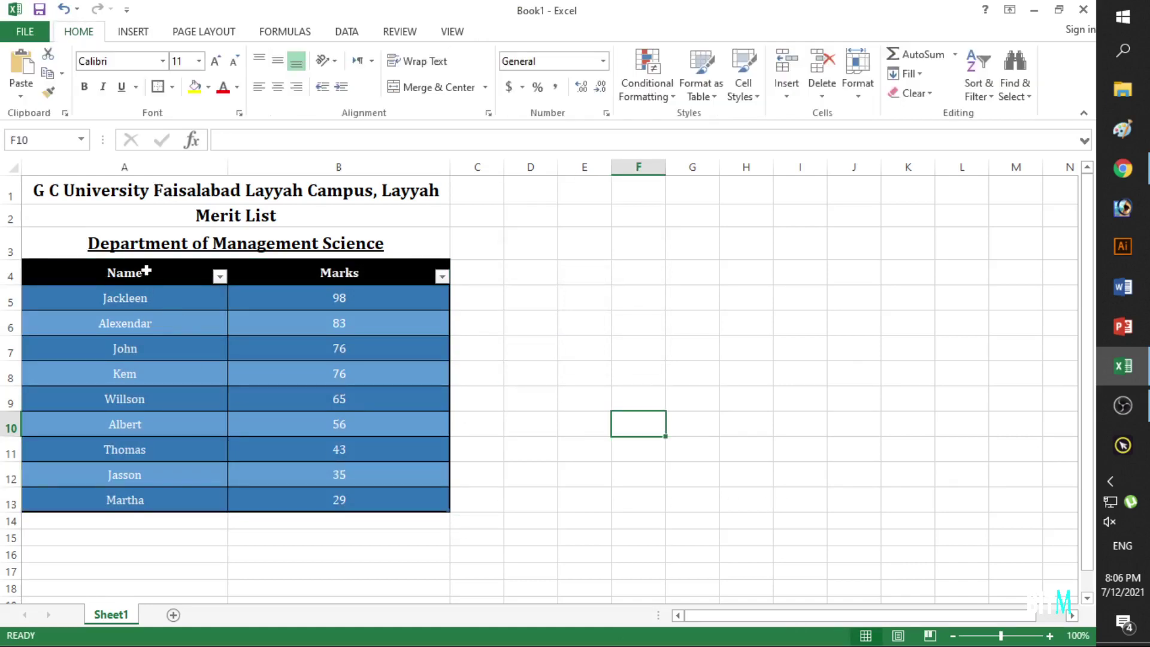
{"action": "left_click_drag", "start_coordinate": [146, 270], "coordinate": [346, 495]}
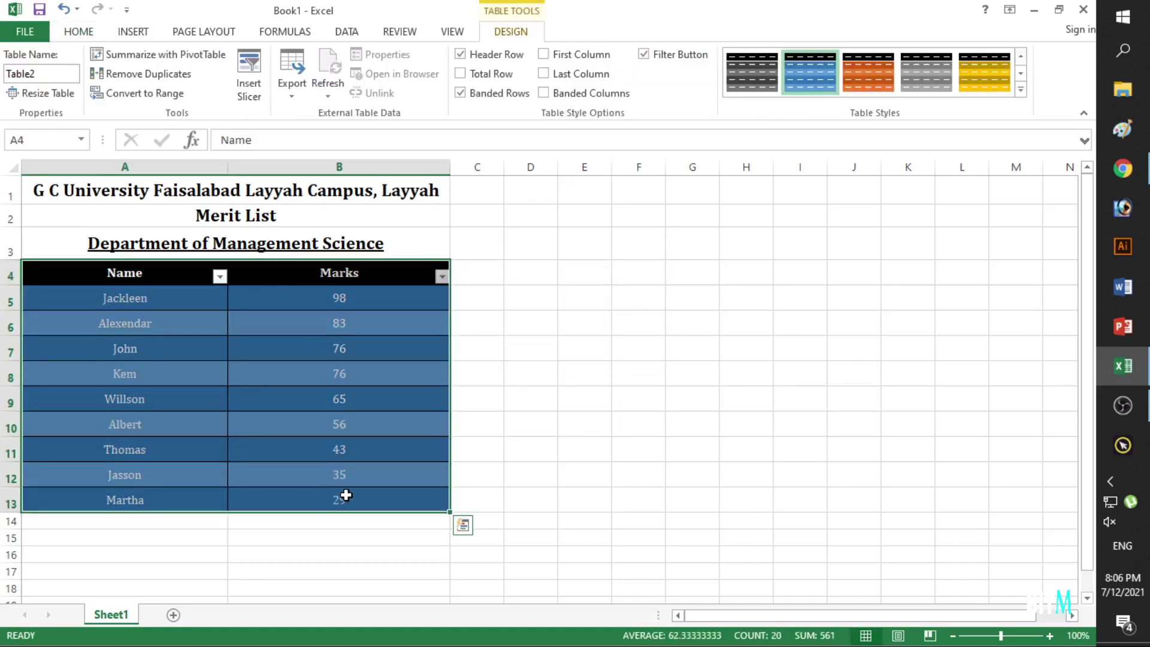
Browse the Table Styles gallery, keep the blue style, and bring up the Name column's filter menu.
{"action": "left_click", "coordinate": [1021, 90]}
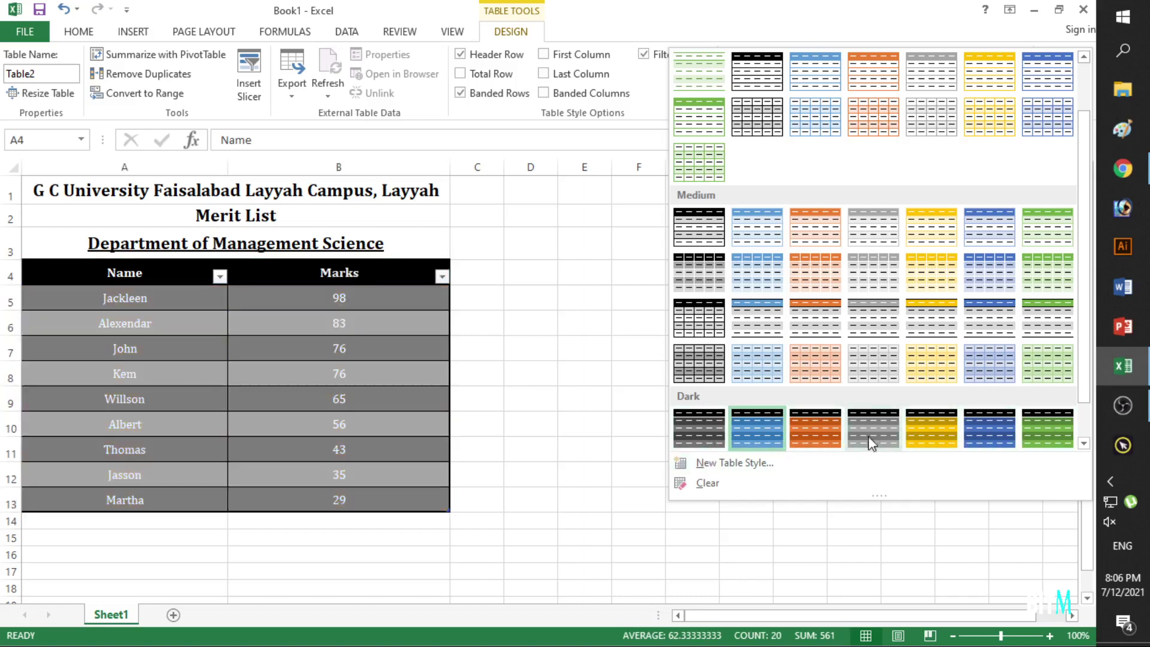
{"action": "left_click", "coordinate": [482, 451]}
{"action": "left_click", "coordinate": [536, 448]}
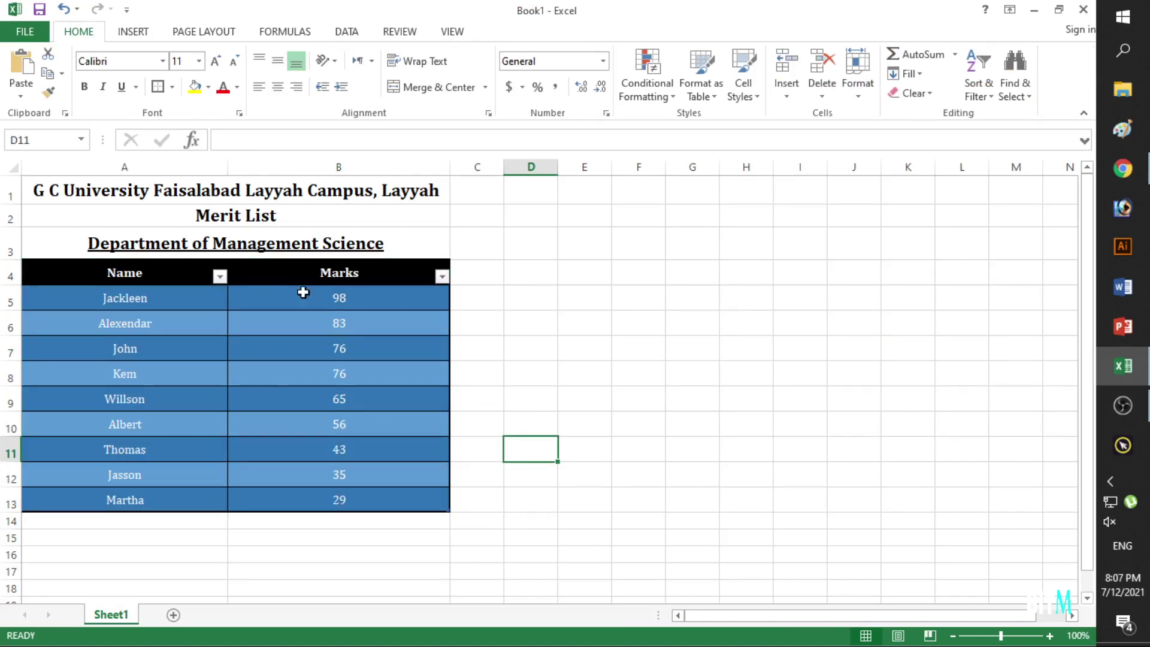
{"action": "left_click", "coordinate": [558, 324]}
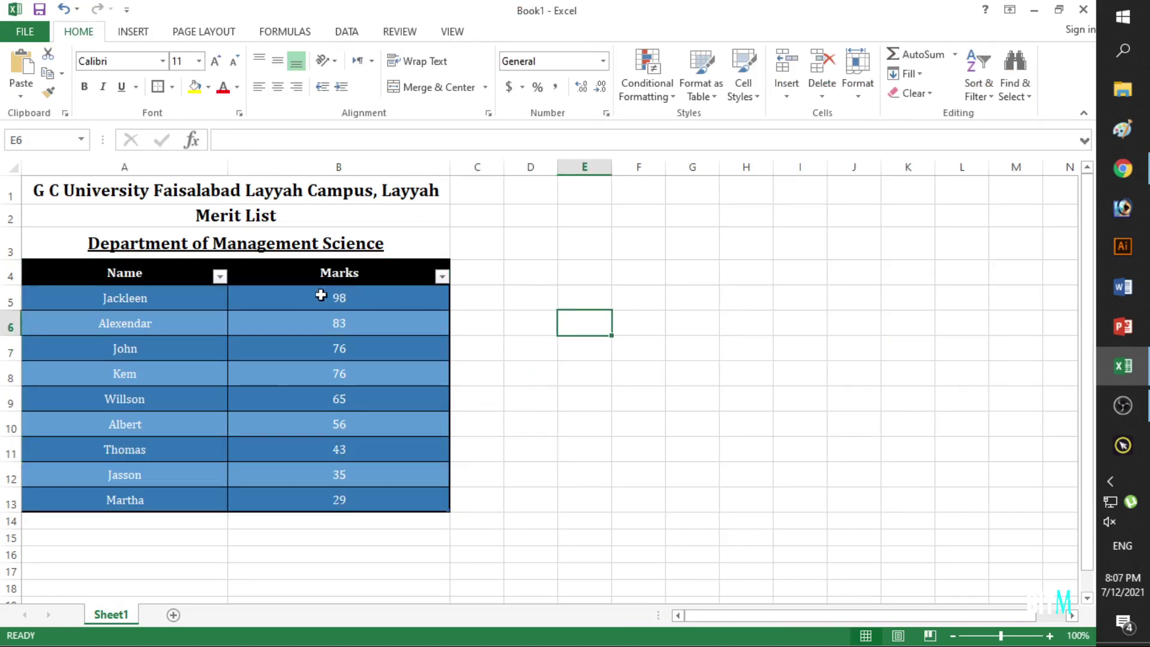
{"action": "left_click", "coordinate": [220, 276]}
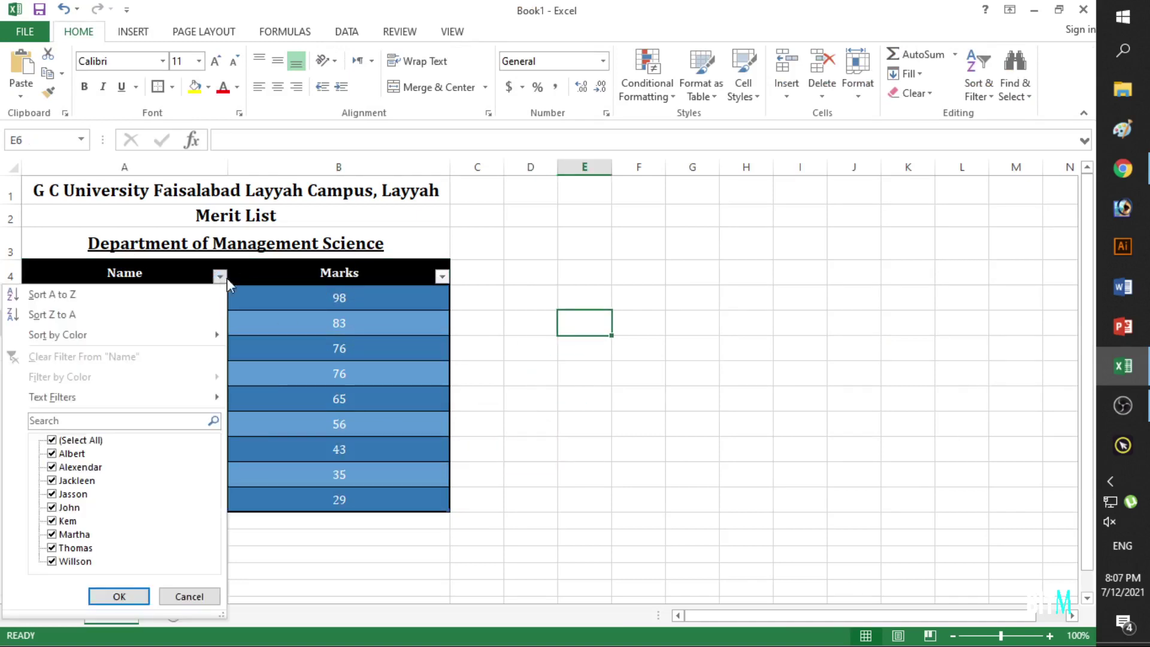
Close the Name filter unchanged and click through the student names in A5:A13.
{"action": "left_click", "coordinate": [449, 277]}
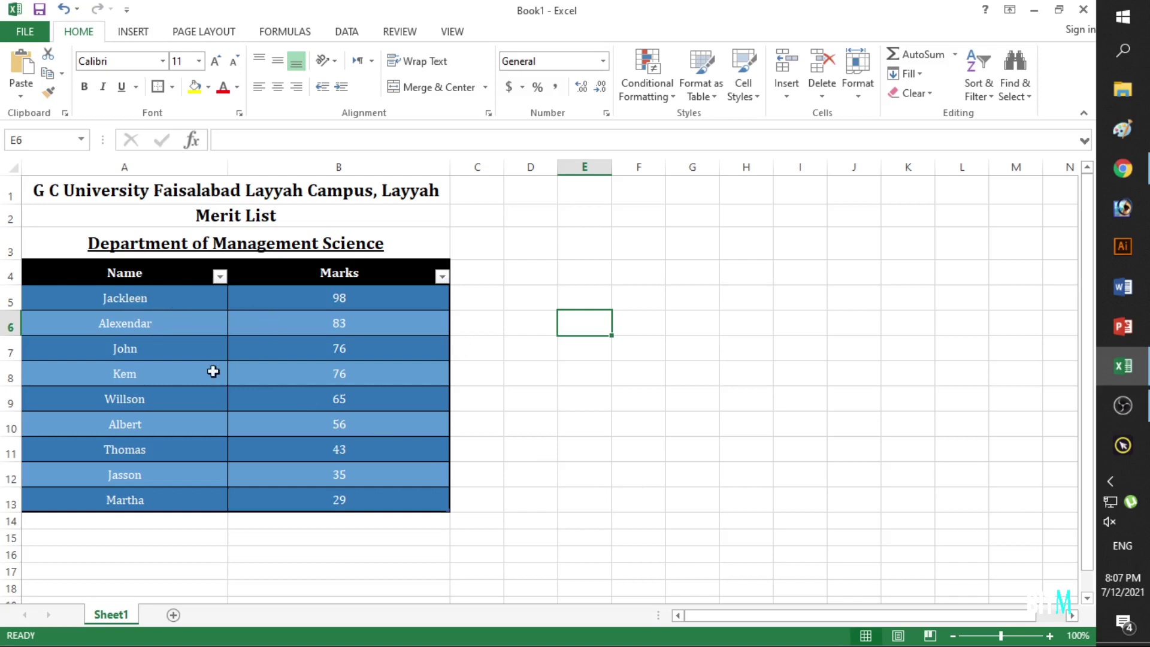
{"action": "left_click", "coordinate": [134, 310]}
{"action": "left_click_drag", "start_coordinate": [134, 312], "coordinate": [136, 500]}
{"action": "left_click", "coordinate": [131, 373]}
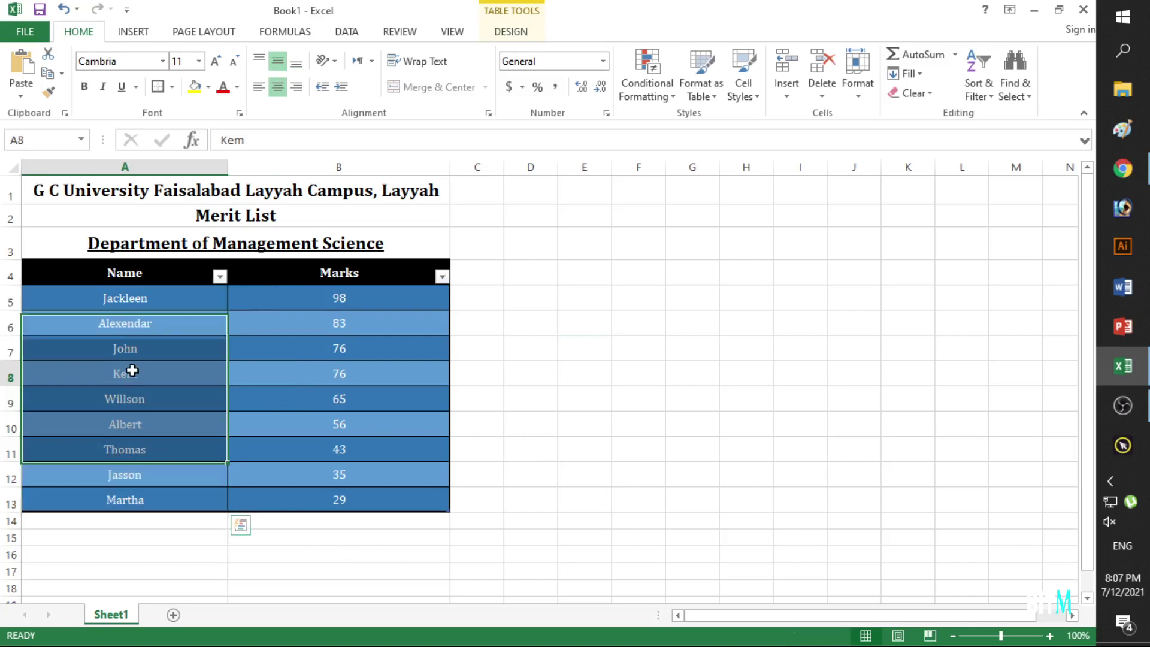
{"action": "left_click", "coordinate": [131, 353]}
{"action": "left_click", "coordinate": [138, 311]}
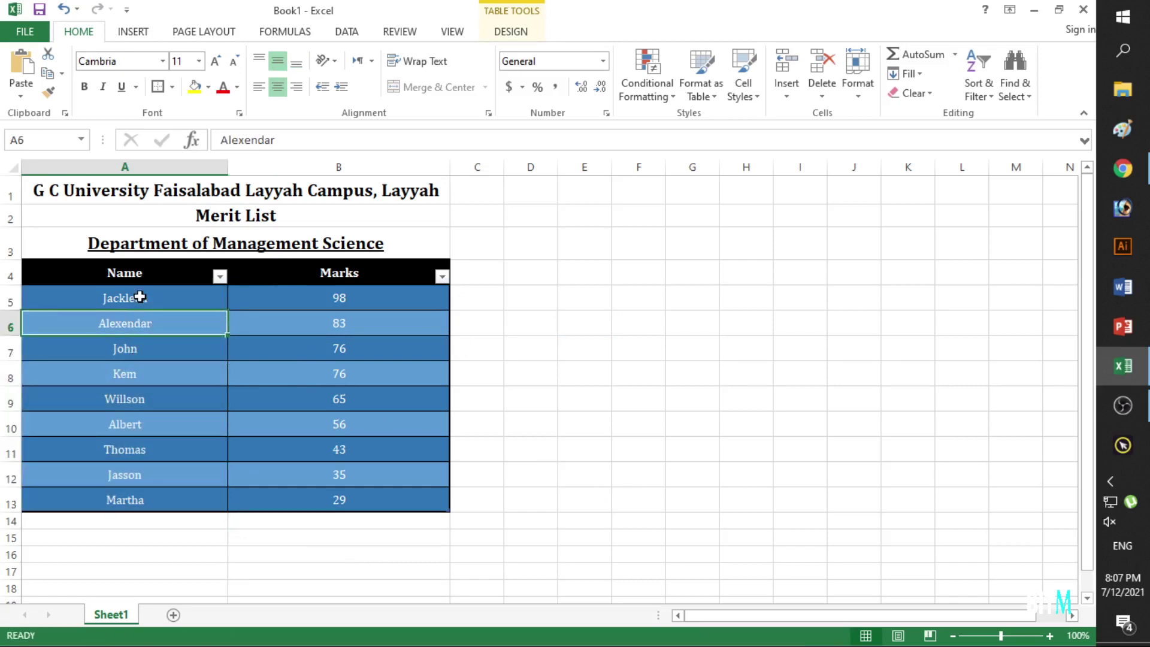
{"action": "left_click", "coordinate": [138, 296]}
{"action": "left_click", "coordinate": [138, 376]}
{"action": "left_click", "coordinate": [147, 453]}
{"action": "left_click", "coordinate": [153, 498]}
{"action": "left_click", "coordinate": [154, 476]}
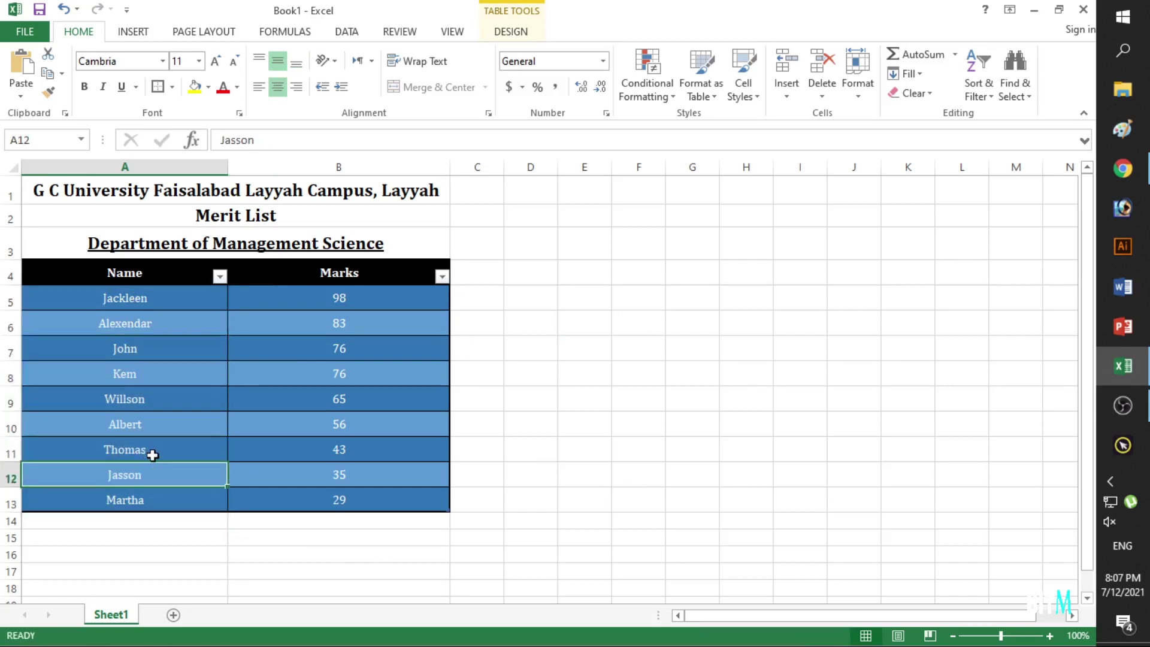
{"action": "left_click", "coordinate": [153, 454]}
{"action": "left_click", "coordinate": [152, 406]}
{"action": "left_click", "coordinate": [151, 365]}
{"action": "left_click", "coordinate": [155, 339]}
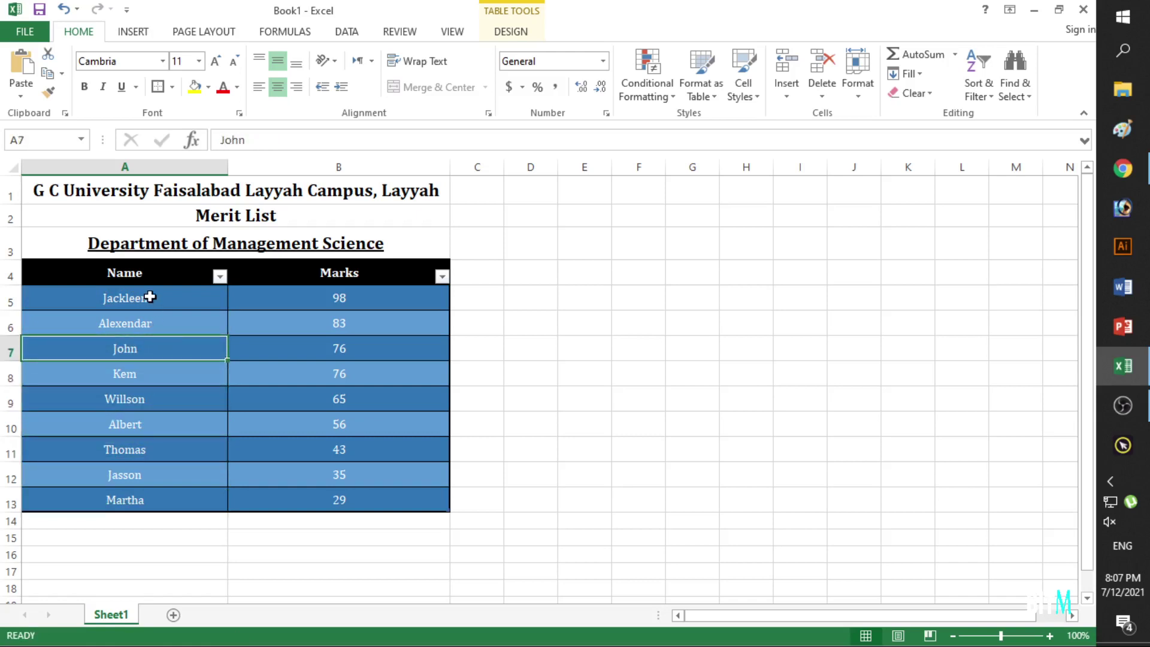
{"action": "left_click", "coordinate": [136, 427]}
{"action": "left_click", "coordinate": [164, 392]}
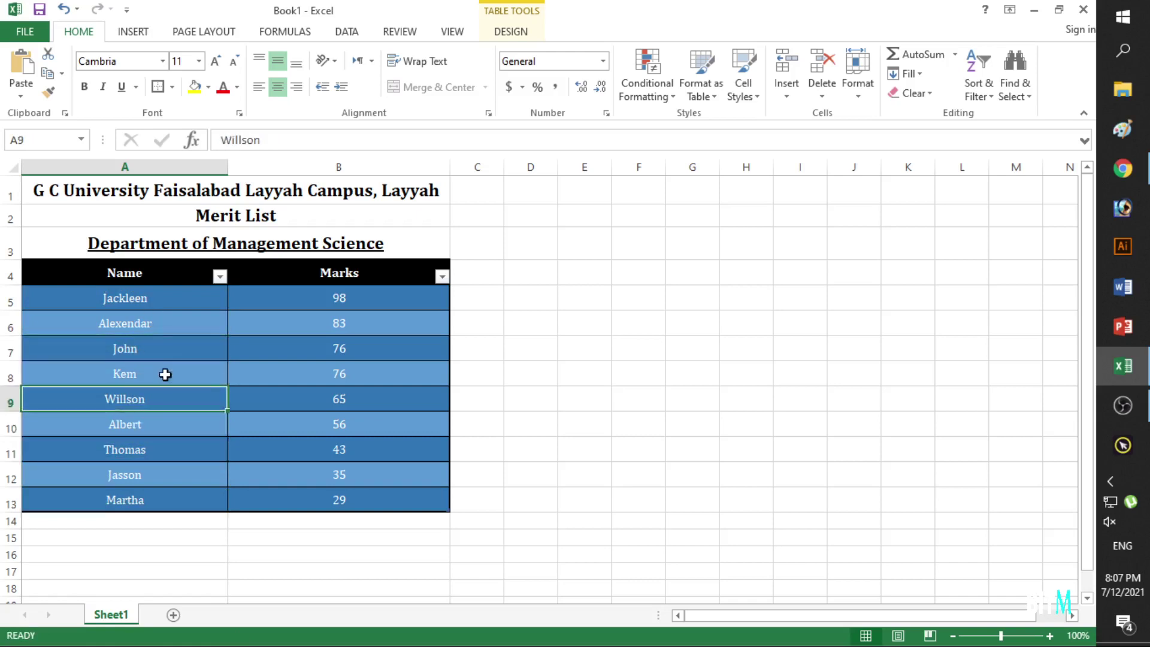
{"action": "left_click", "coordinate": [164, 353]}
Filter the Name column to four students: those scoring 56, 76, 43 and 98.
{"action": "left_click", "coordinate": [220, 276]}
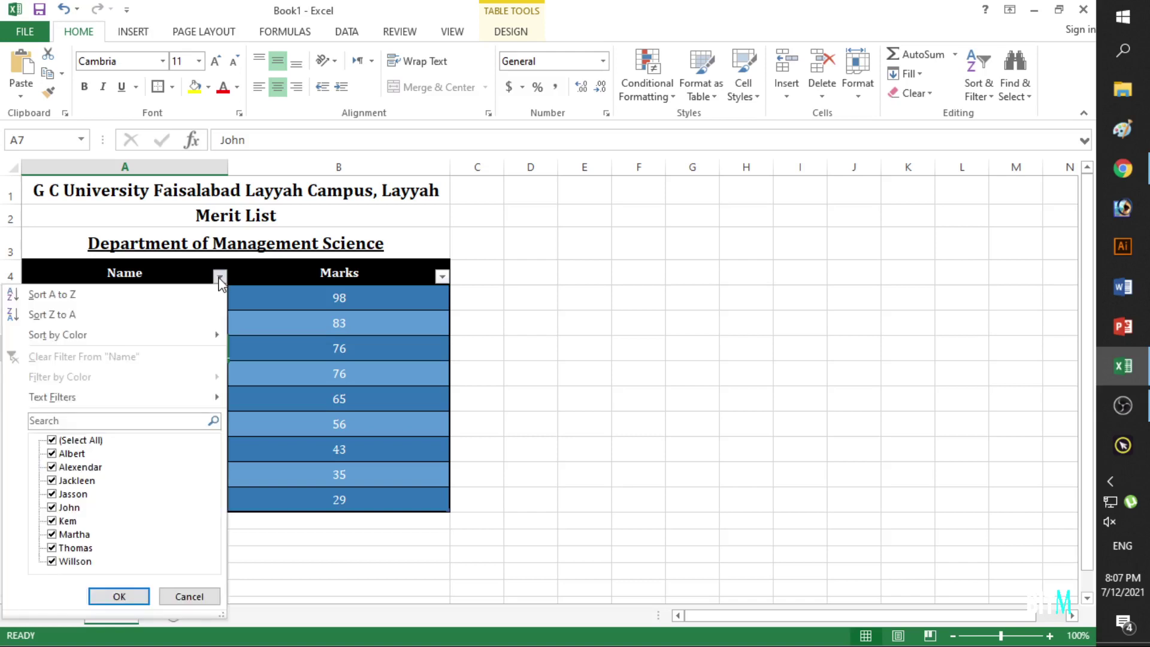
{"action": "left_click", "coordinate": [52, 441]}
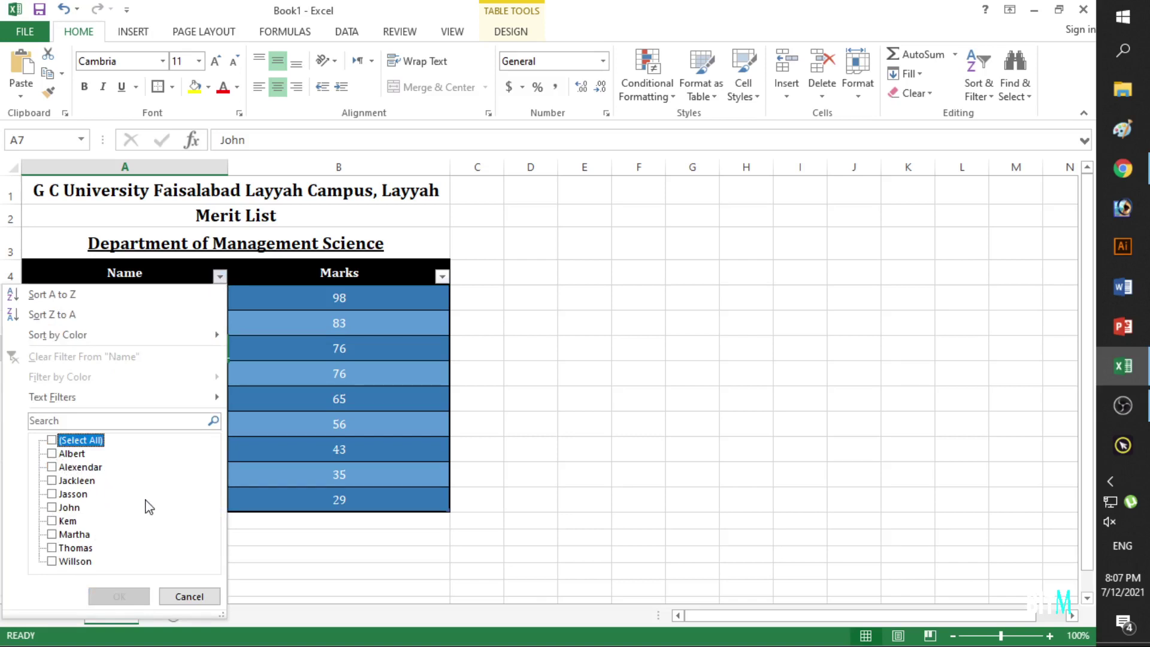
{"action": "left_click", "coordinate": [52, 454]}
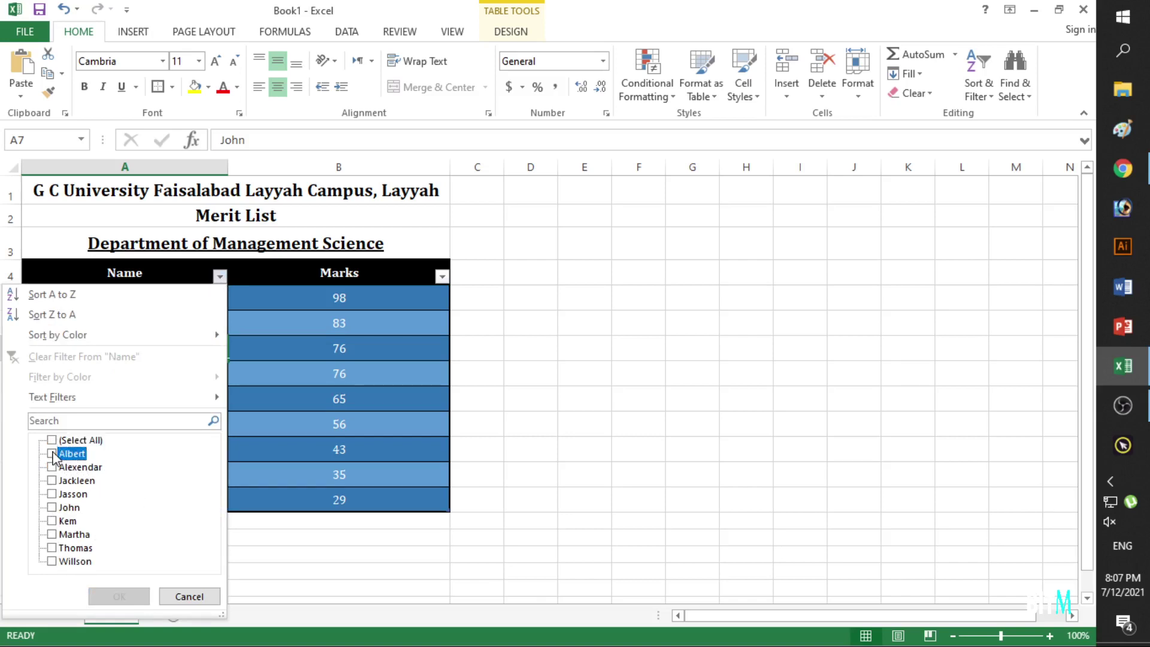
{"action": "left_click", "coordinate": [52, 508]}
{"action": "left_click", "coordinate": [53, 547]}
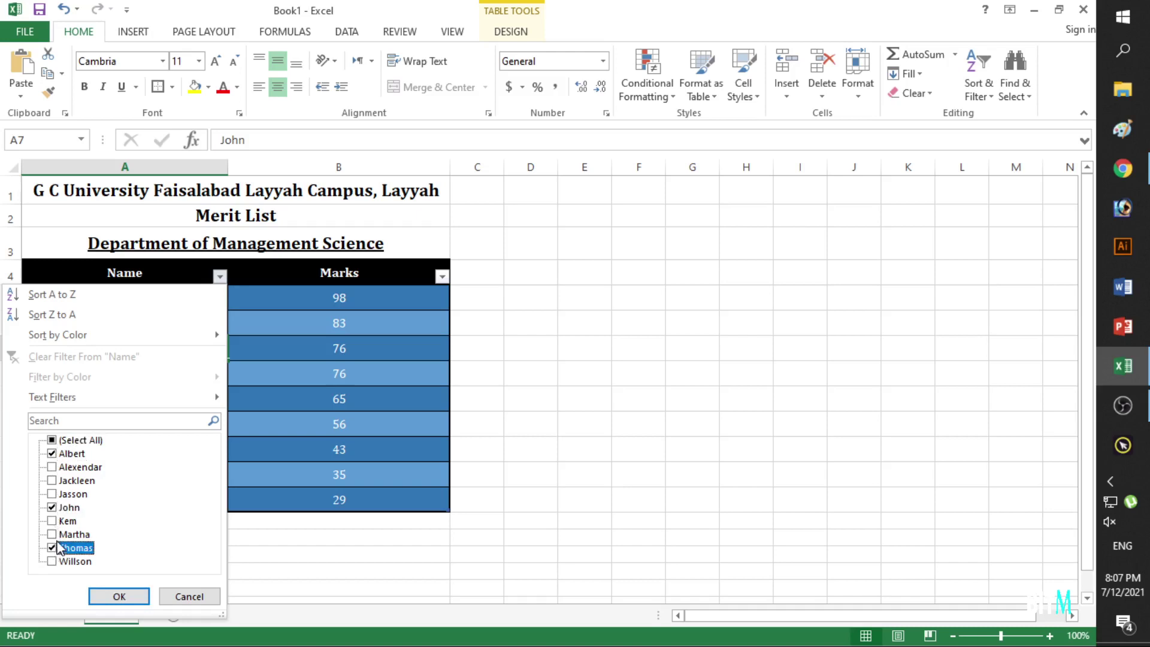
{"action": "left_click", "coordinate": [52, 480]}
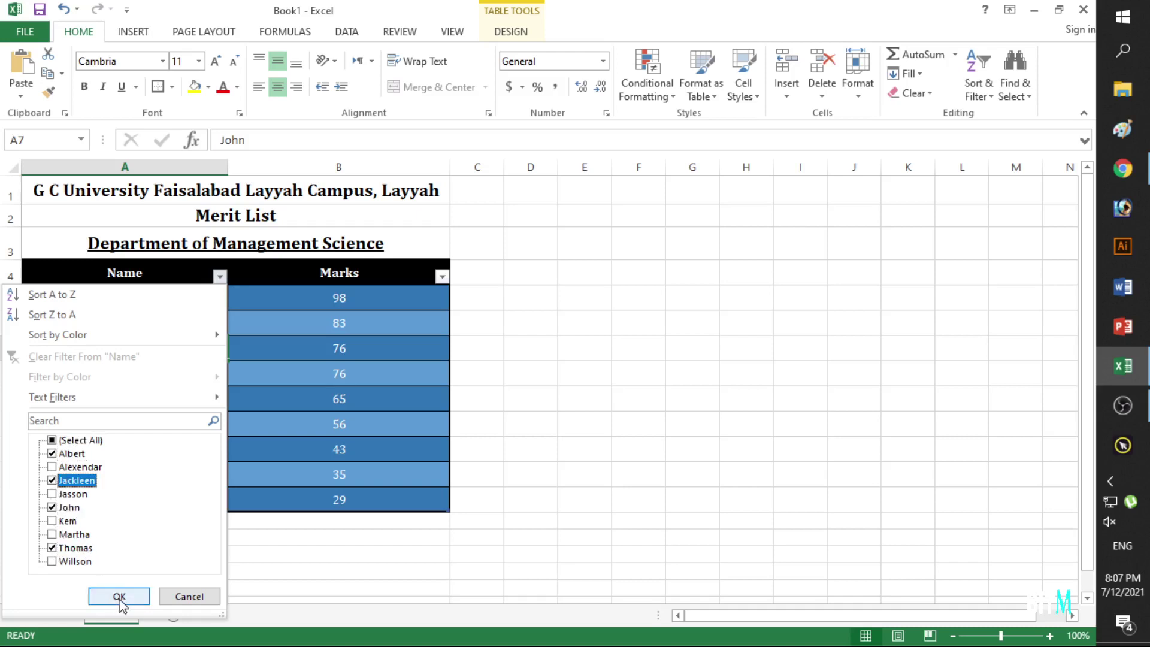
{"action": "left_click", "coordinate": [119, 597]}
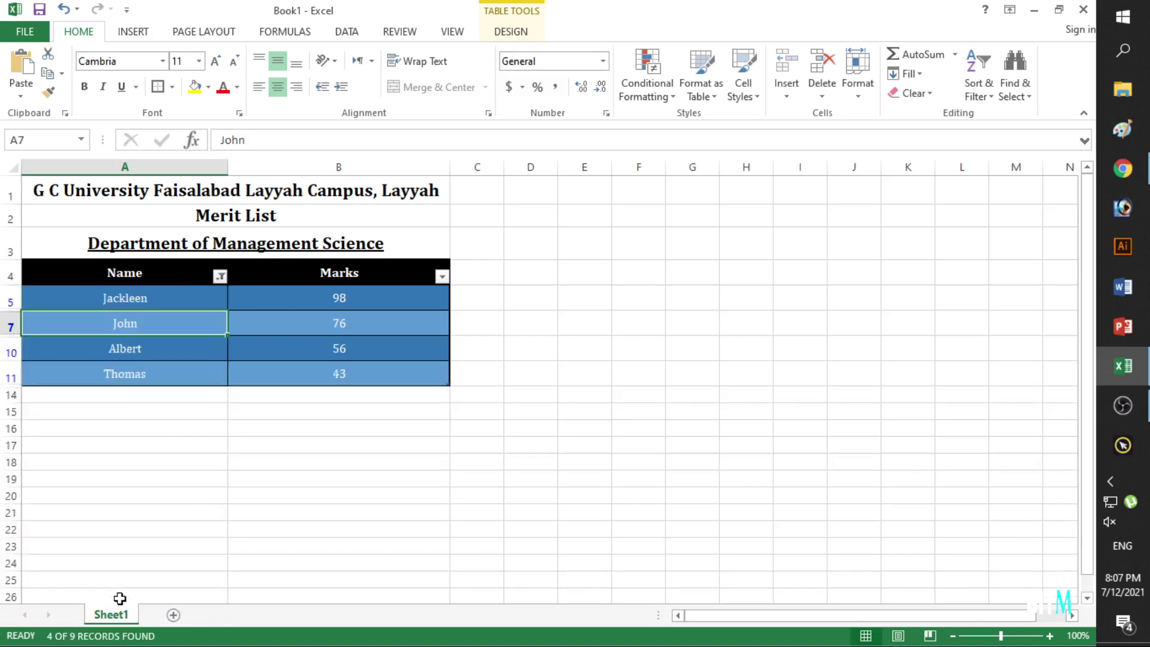
Clear the Name filter so all nine students show again.
{"action": "left_click", "coordinate": [218, 478]}
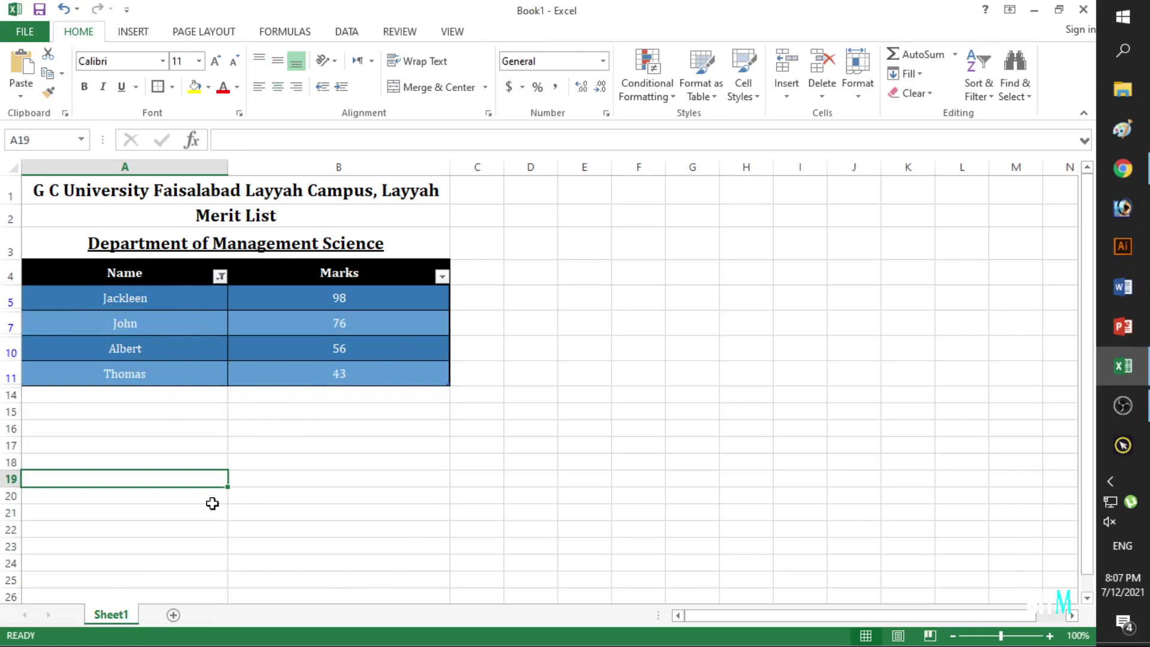
{"action": "left_click", "coordinate": [220, 276]}
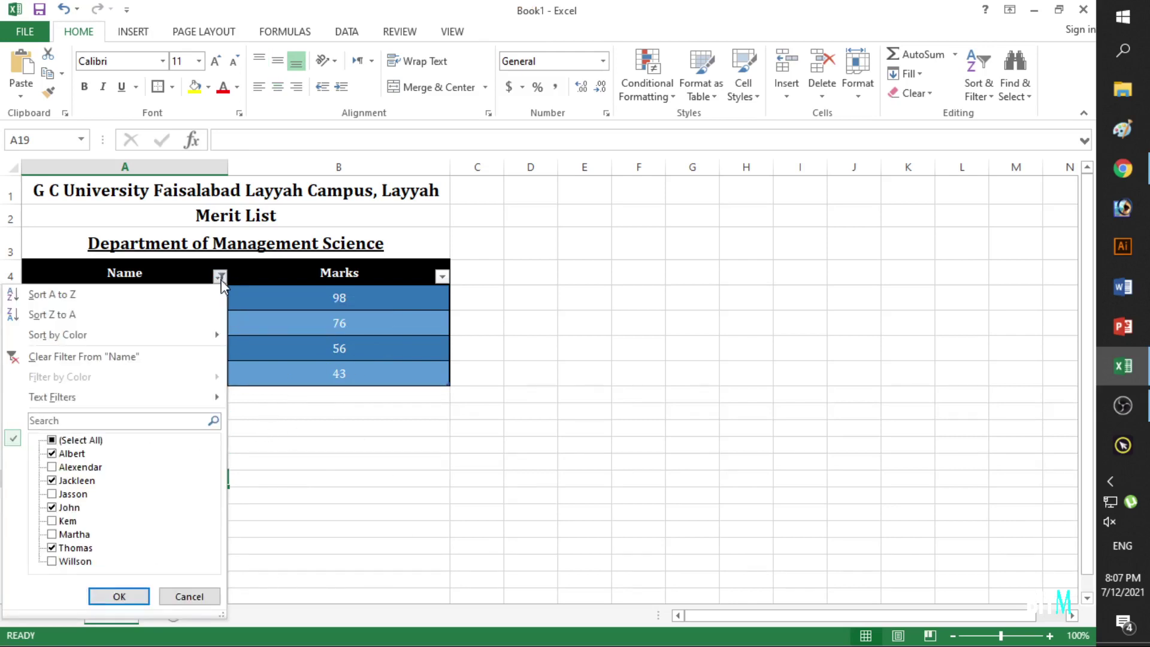
{"action": "left_click", "coordinate": [52, 440]}
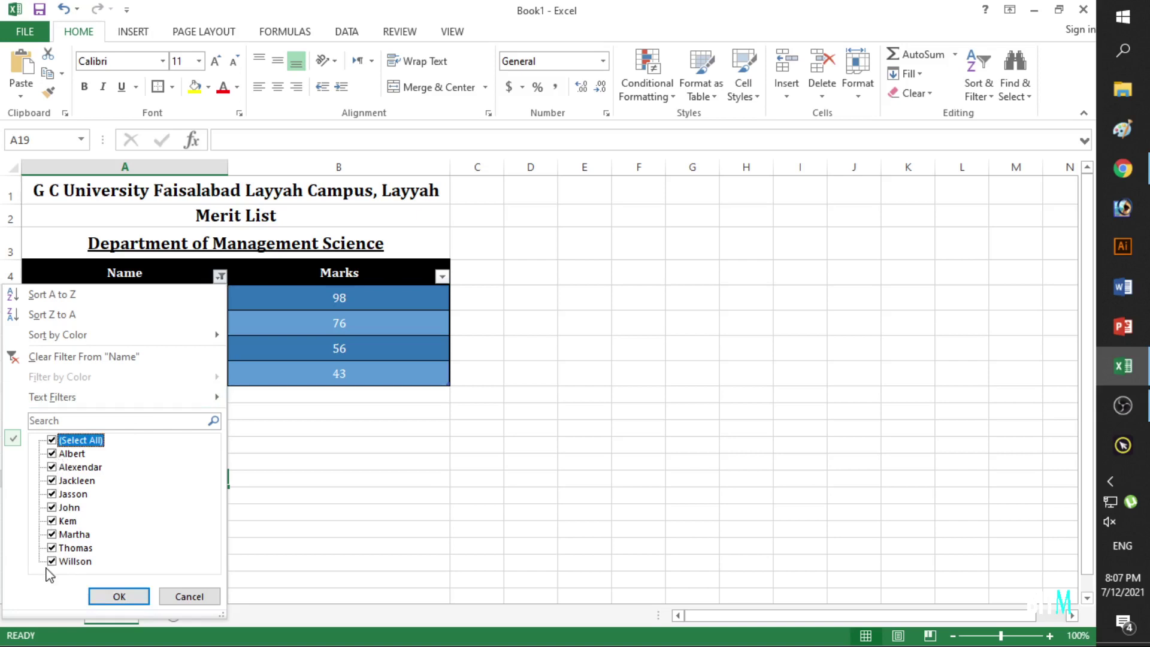
{"action": "left_click", "coordinate": [117, 596]}
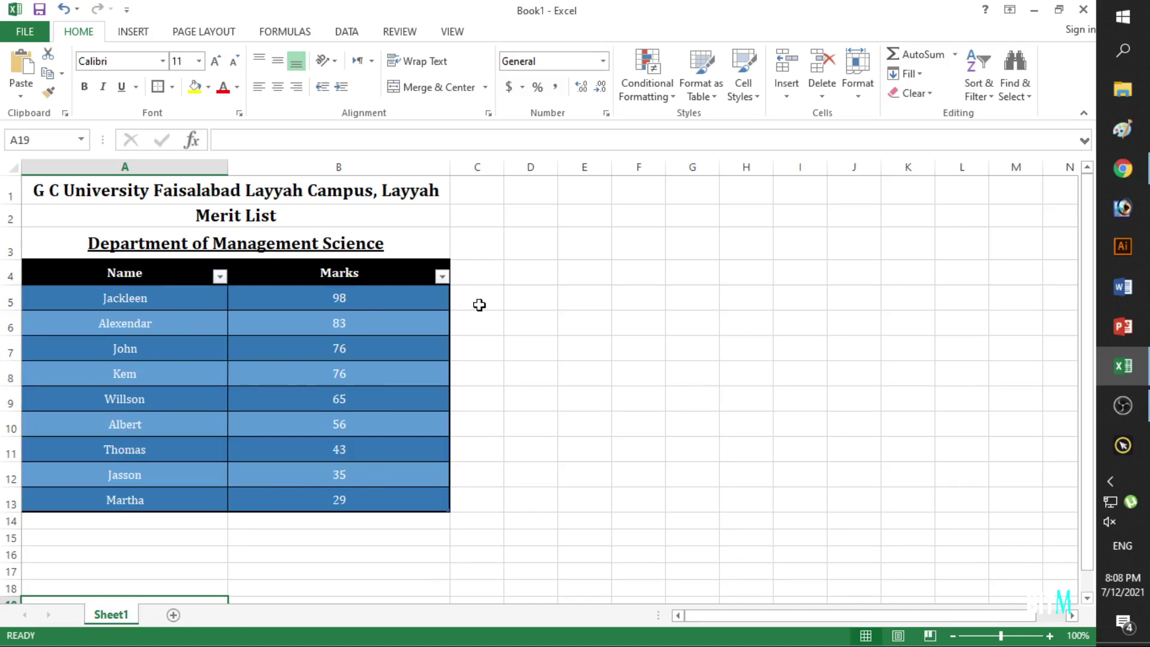
{"action": "left_click", "coordinate": [442, 276]}
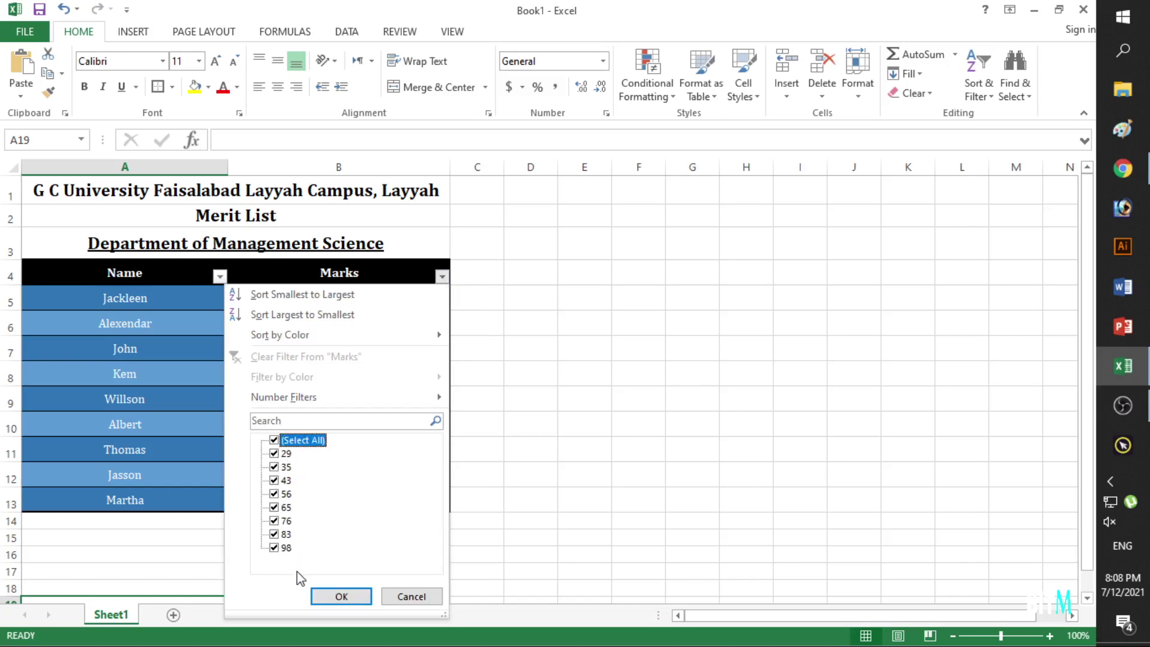
Filter Marks to show only the six students scoring 56 or more.
{"action": "left_click", "coordinate": [274, 441]}
{"action": "left_click", "coordinate": [274, 547]}
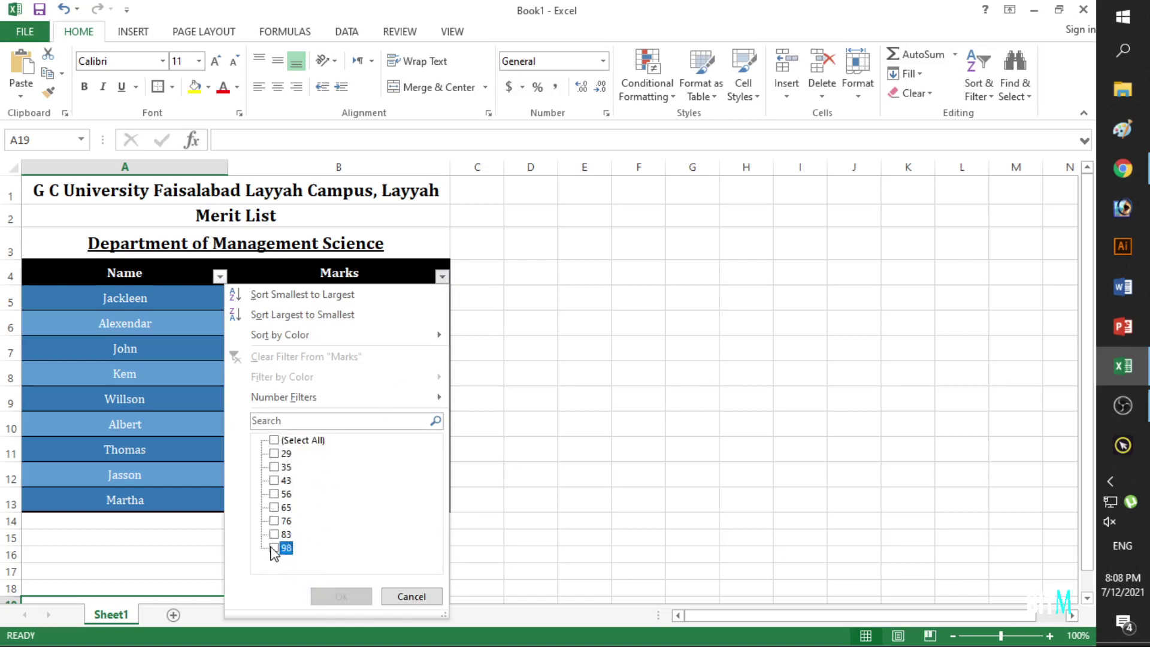
{"action": "left_click", "coordinate": [273, 521]}
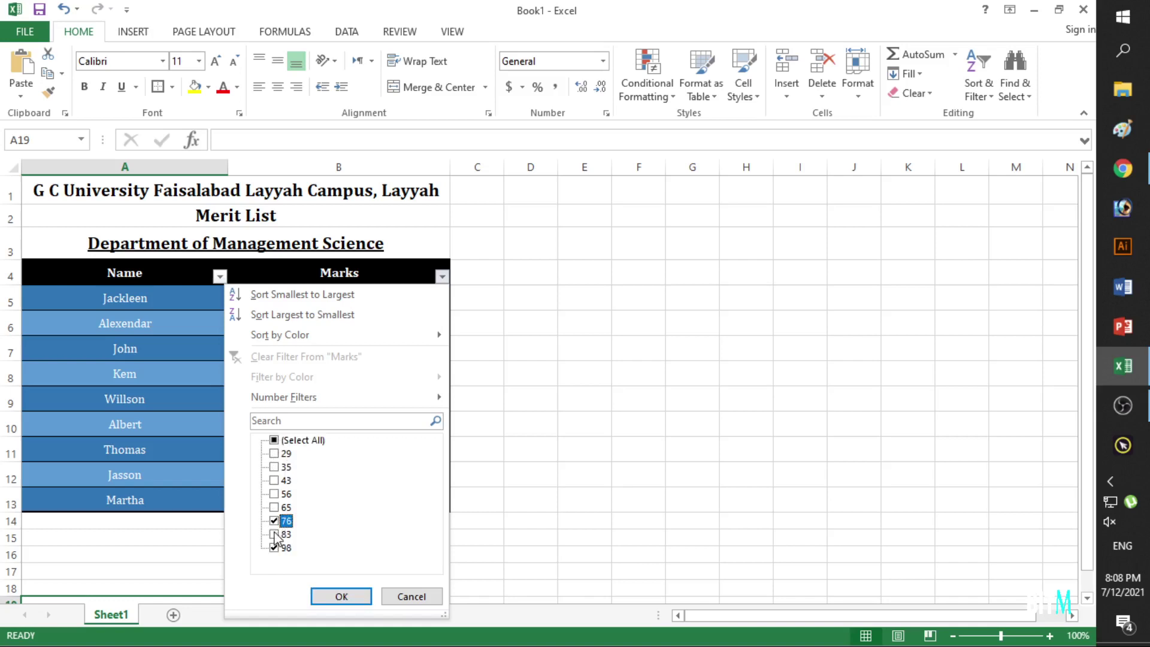
{"action": "left_click", "coordinate": [273, 534]}
{"action": "left_click", "coordinate": [287, 494]}
{"action": "left_click", "coordinate": [338, 595]}
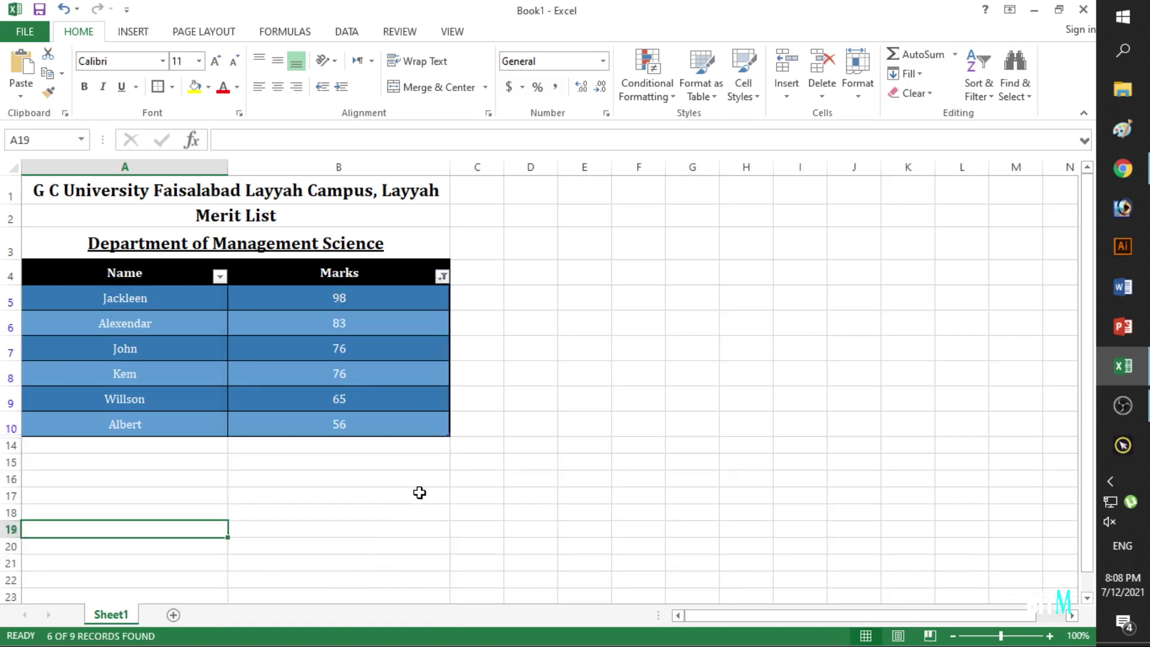
Review the six filtered rows, then reselect every Marks value to show all nine.
{"action": "left_click", "coordinate": [419, 492]}
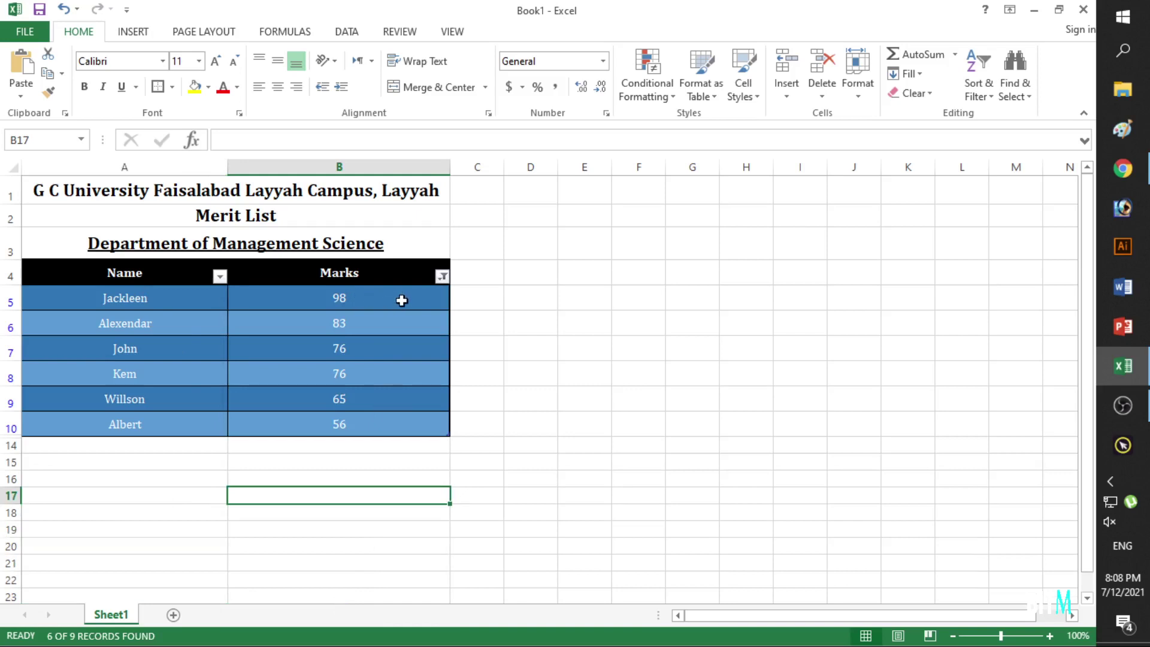
{"action": "left_click_drag", "start_coordinate": [401, 300], "coordinate": [201, 424]}
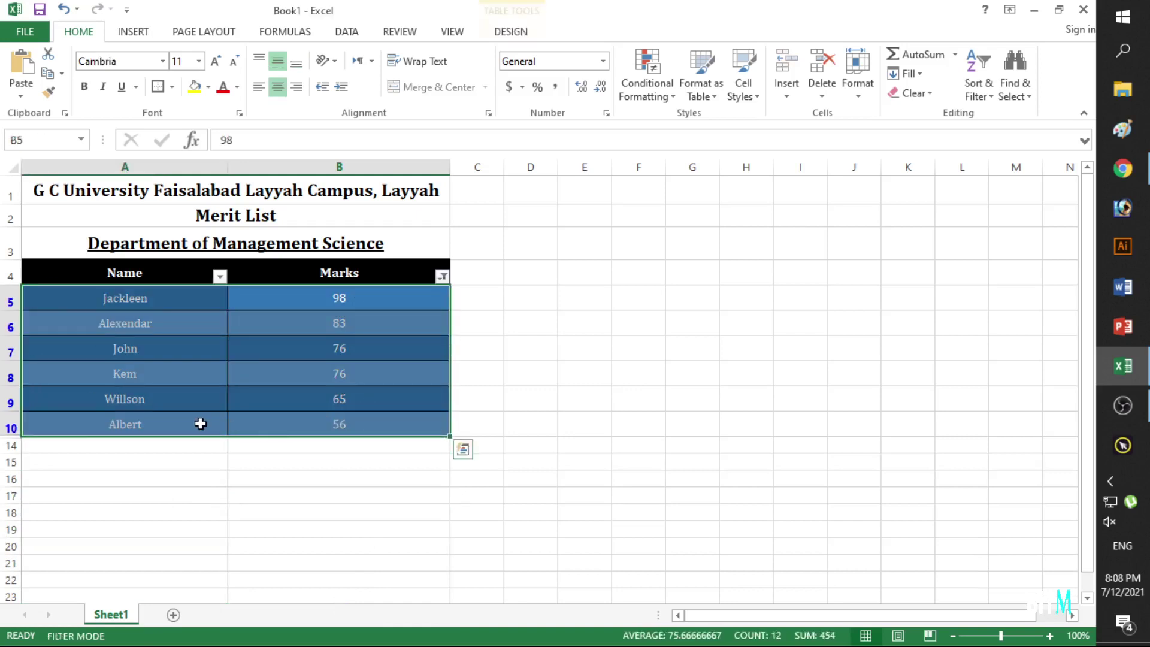
{"action": "left_click", "coordinate": [236, 518]}
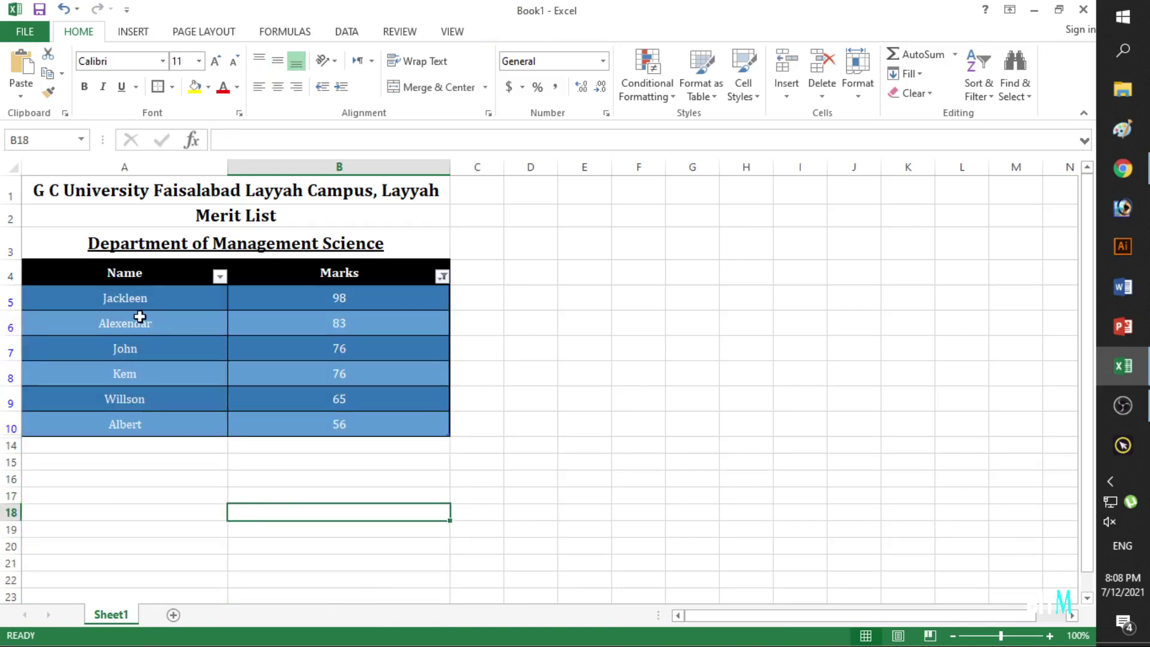
{"action": "left_click", "coordinate": [442, 276]}
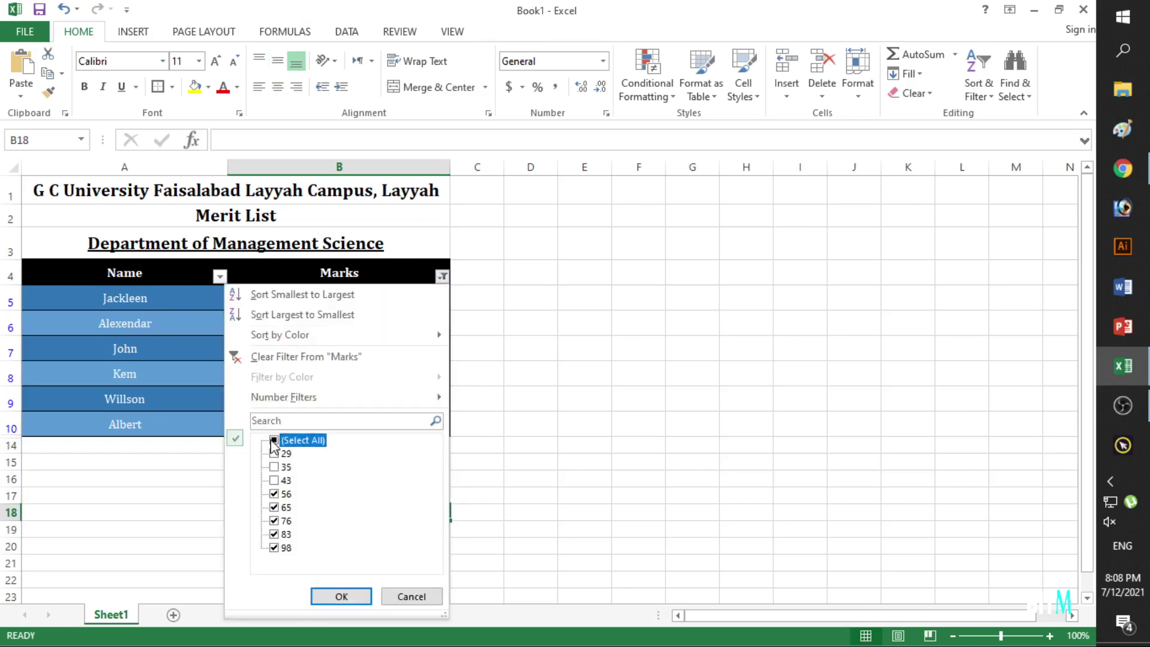
{"action": "left_click", "coordinate": [338, 596]}
{"action": "left_click", "coordinate": [562, 347]}
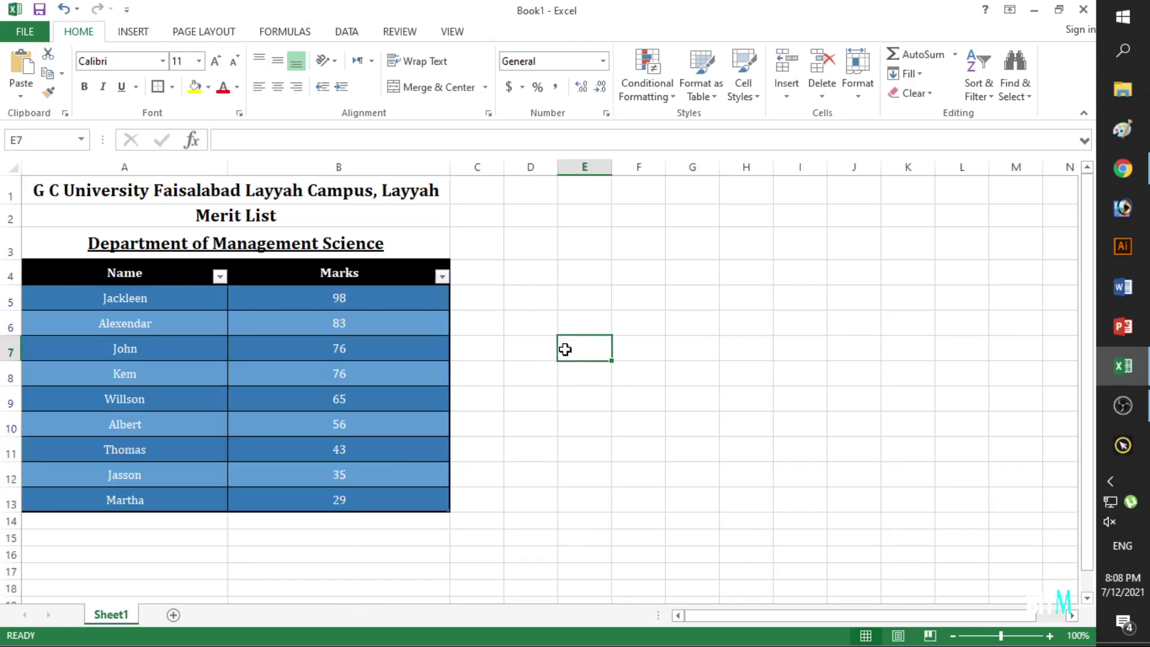
Check the nine marks and make row 14 below the table taller.
{"action": "left_click", "coordinate": [593, 292]}
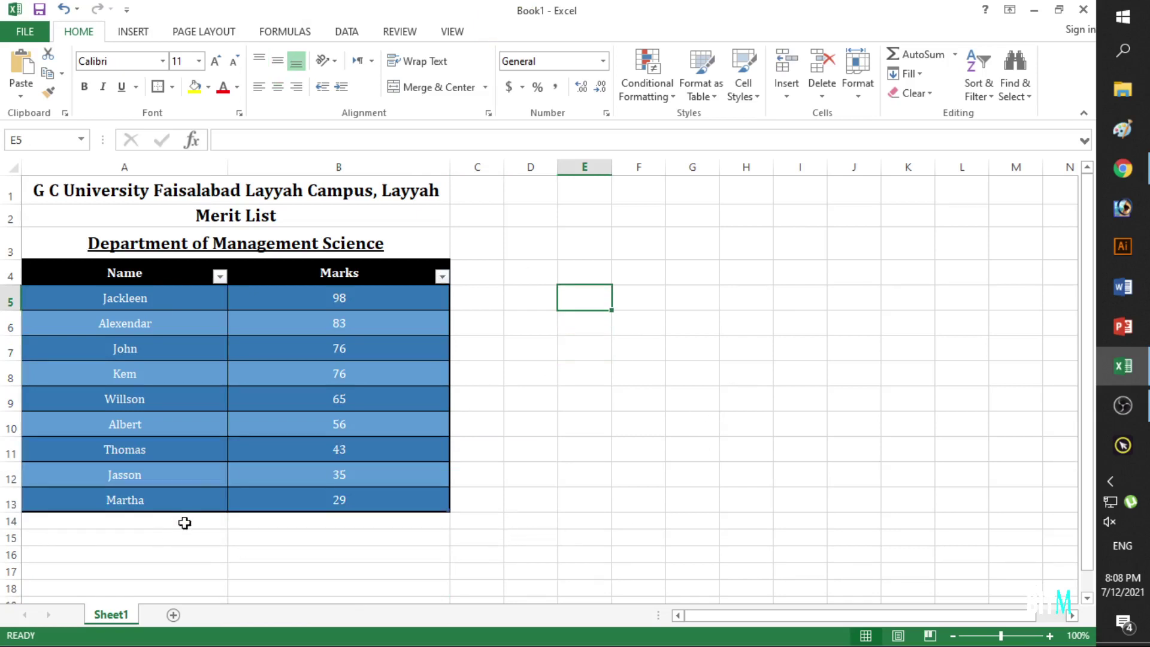
{"action": "left_click_drag", "start_coordinate": [362, 294], "coordinate": [338, 506]}
{"action": "left_click", "coordinate": [336, 518]}
{"action": "left_click", "coordinate": [182, 523]}
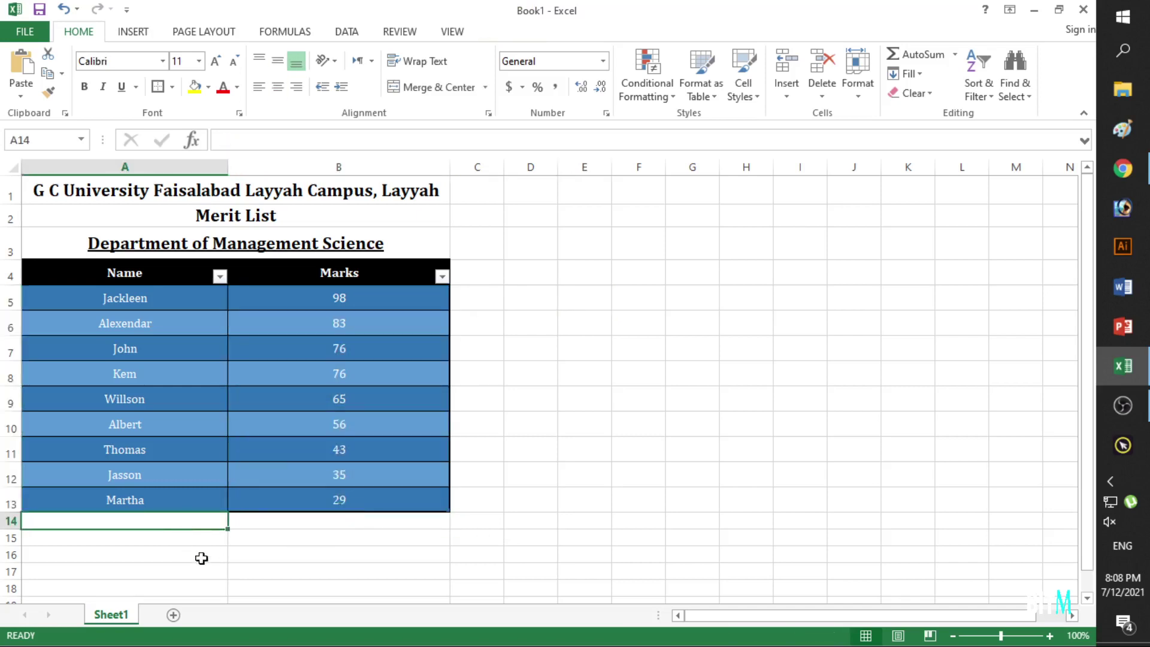
{"action": "left_click_drag", "start_coordinate": [14, 529], "coordinate": [14, 536]}
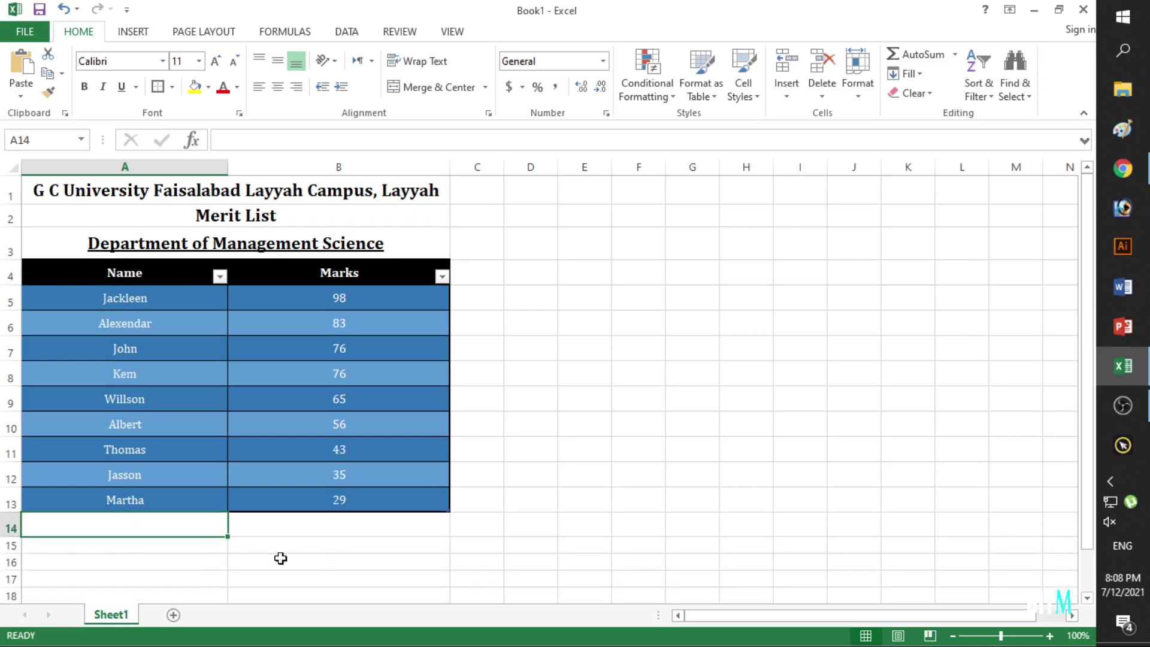
Enter 'Total' in A14 and select the marks B5:B14 including the empty total cell.
{"action": "type", "text": "Tota"}
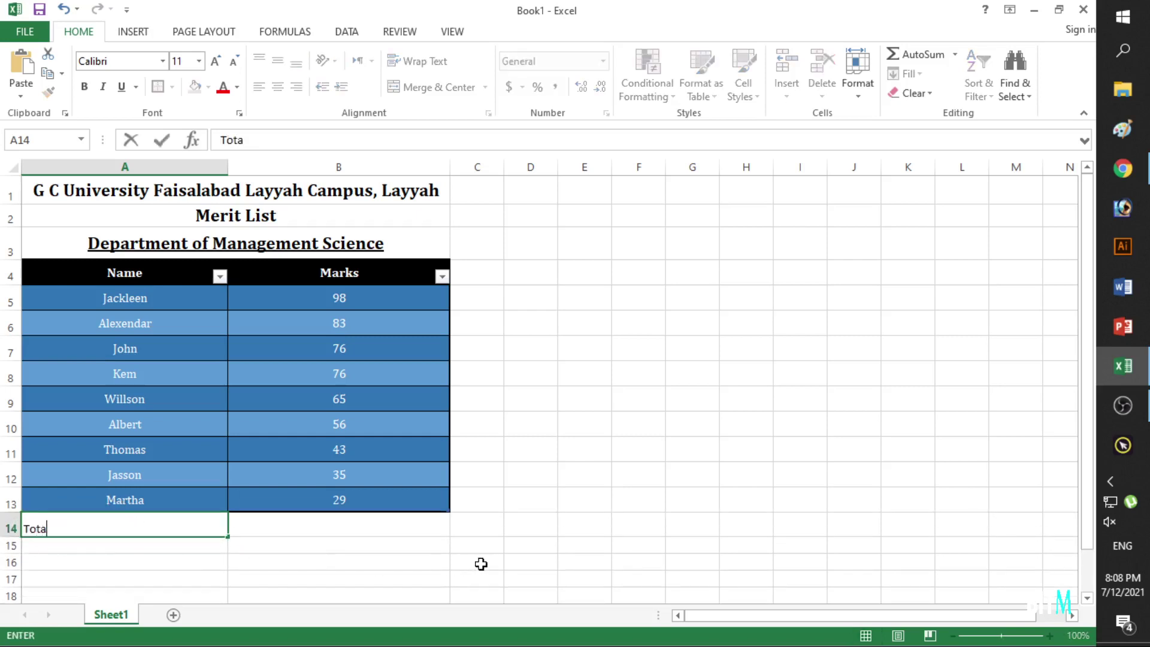
{"action": "type", "text": "l"}
{"action": "key", "text": "Tab"}
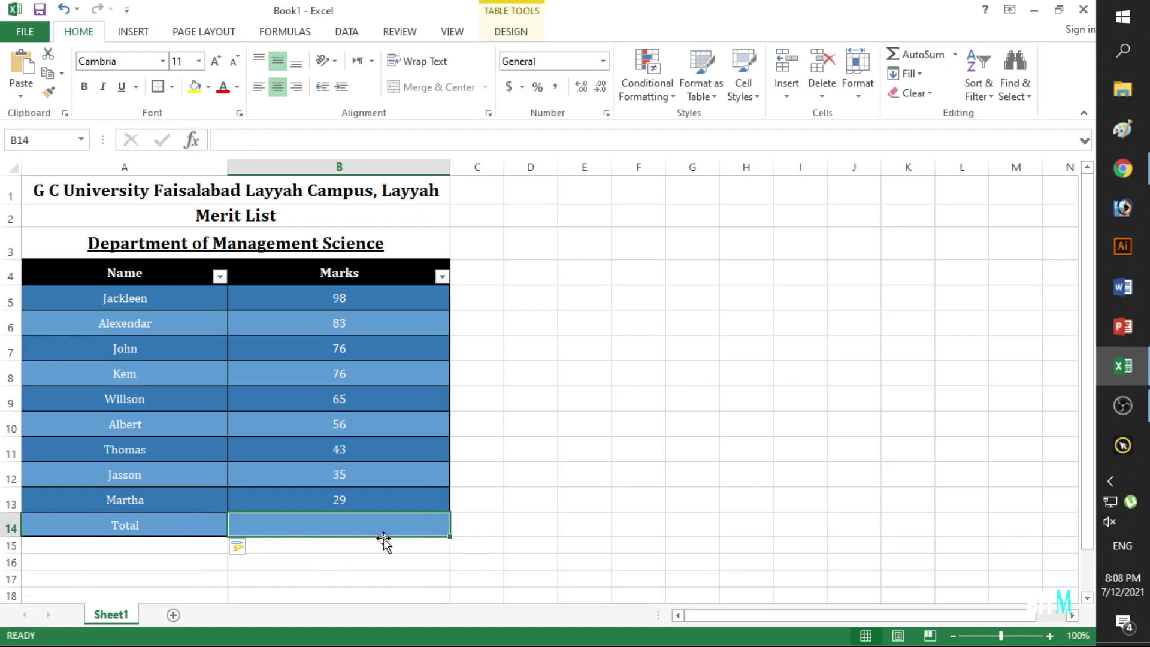
{"action": "left_click", "coordinate": [355, 295]}
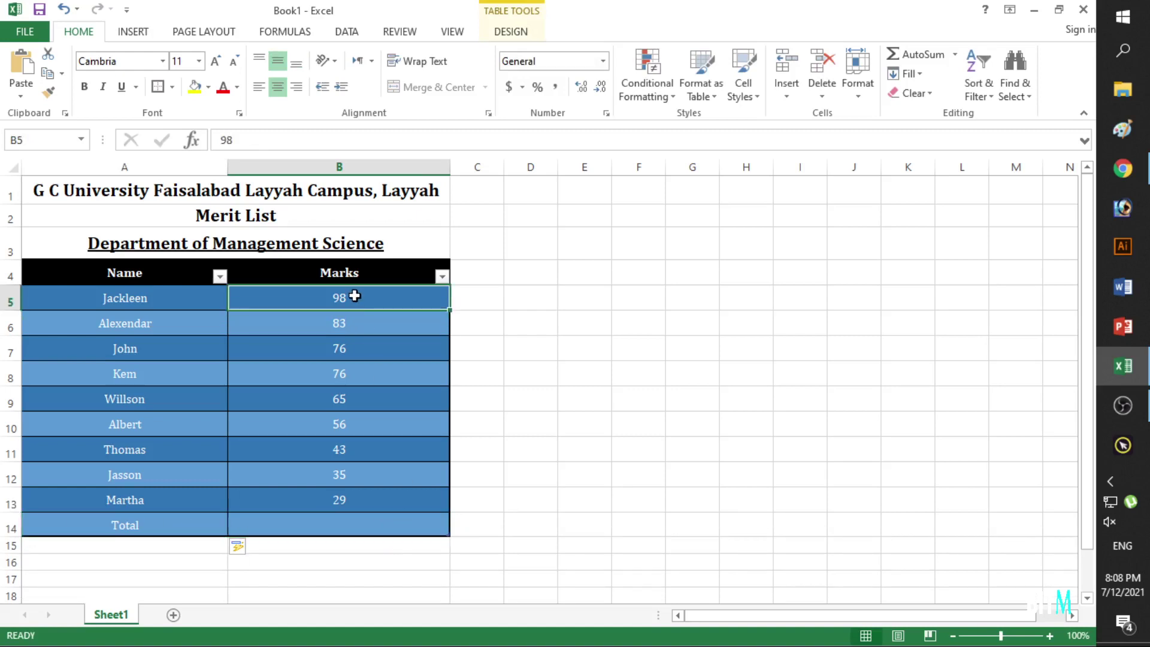
{"action": "left_click", "coordinate": [372, 524]}
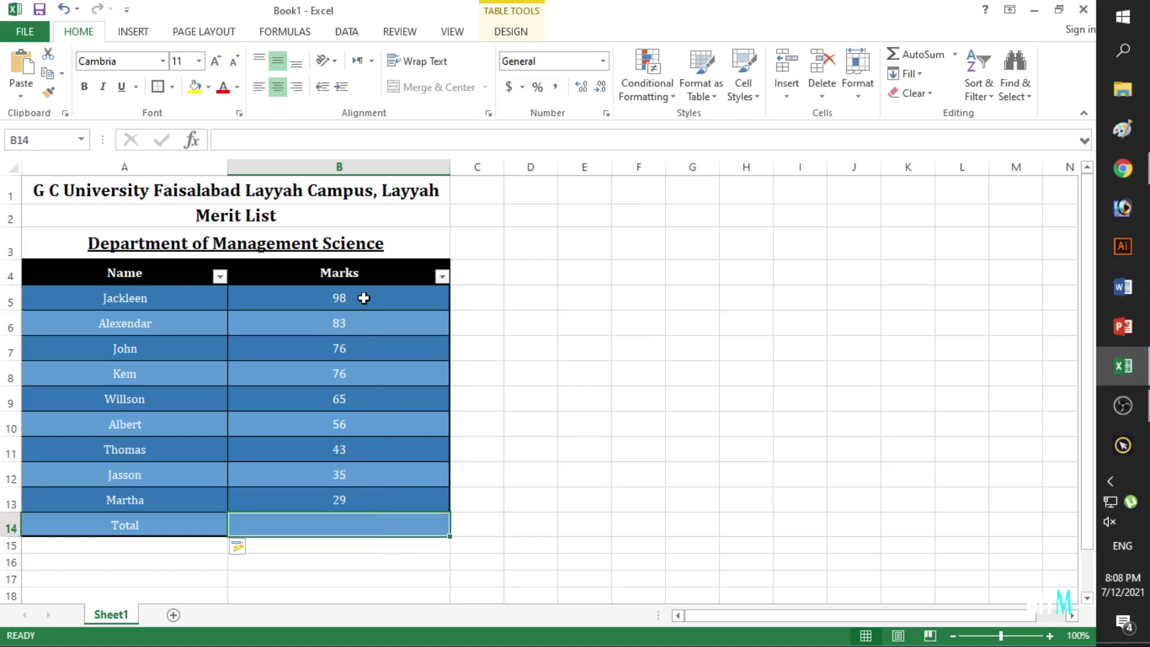
{"action": "left_click_drag", "start_coordinate": [364, 298], "coordinate": [328, 525]}
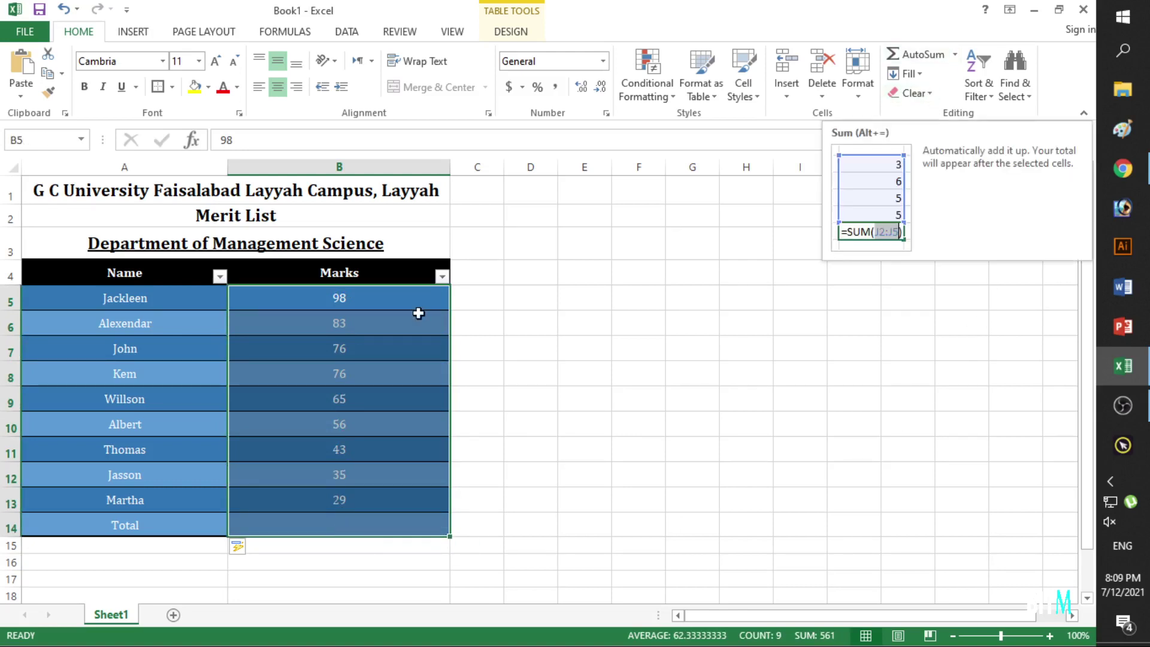
AutoSum the marks into B14 for 561, then highlight its =SUM(B5:B13) formula.
{"action": "left_click", "coordinate": [942, 60]}
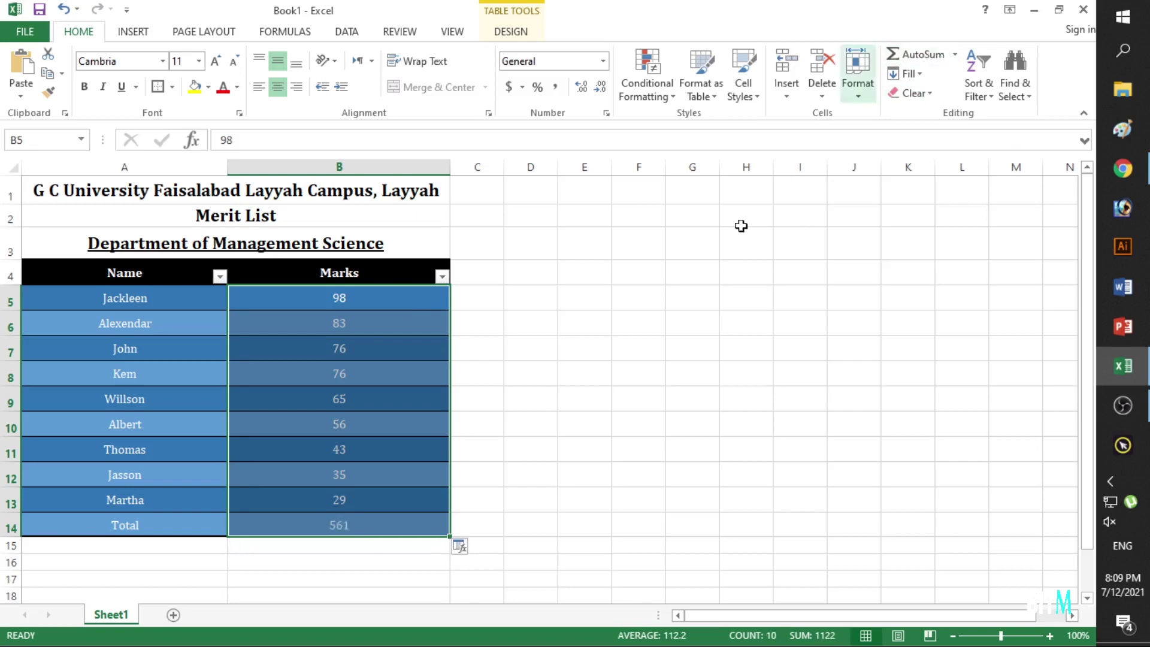
{"action": "left_click", "coordinate": [534, 479]}
{"action": "left_click", "coordinate": [375, 526]}
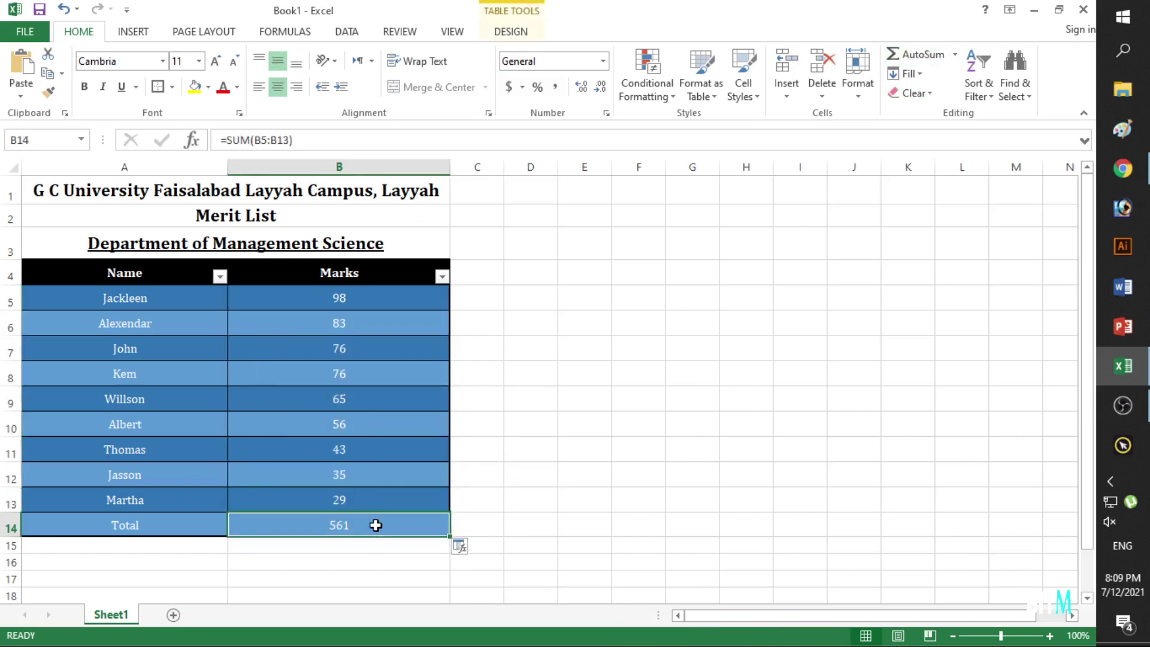
{"action": "scroll", "coordinate": [374, 530], "scroll_direction": "up", "scroll_amount": 3}
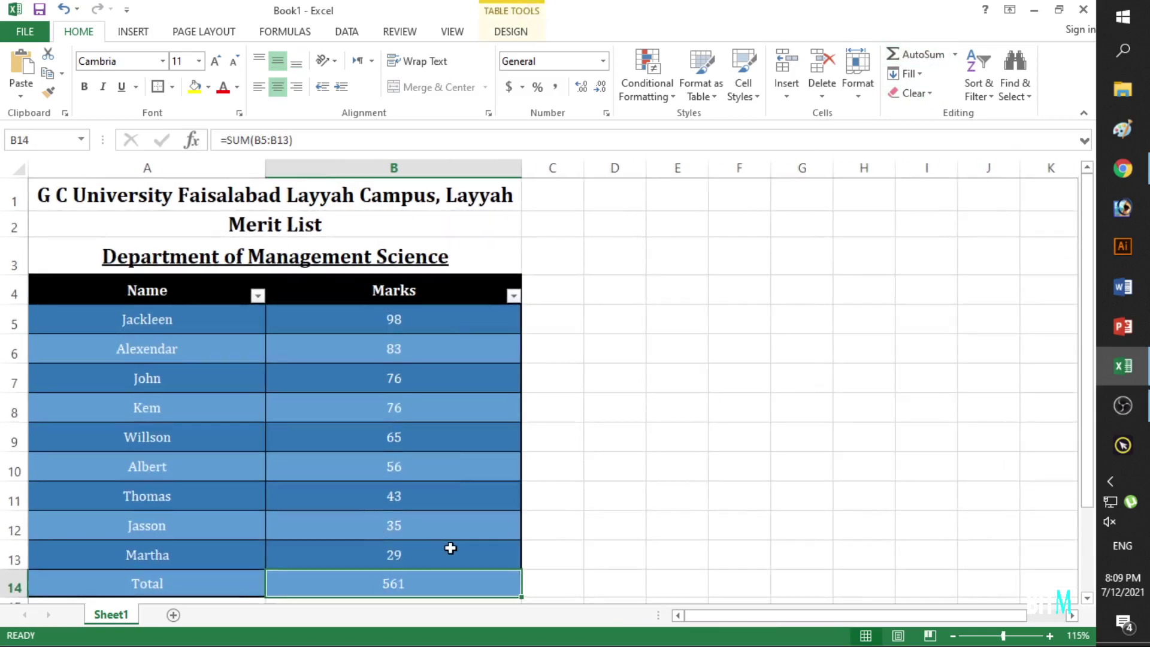
{"action": "scroll", "coordinate": [483, 533], "scroll_direction": "up", "scroll_amount": 2}
{"action": "scroll", "coordinate": [497, 520], "scroll_direction": "down", "scroll_amount": 1}
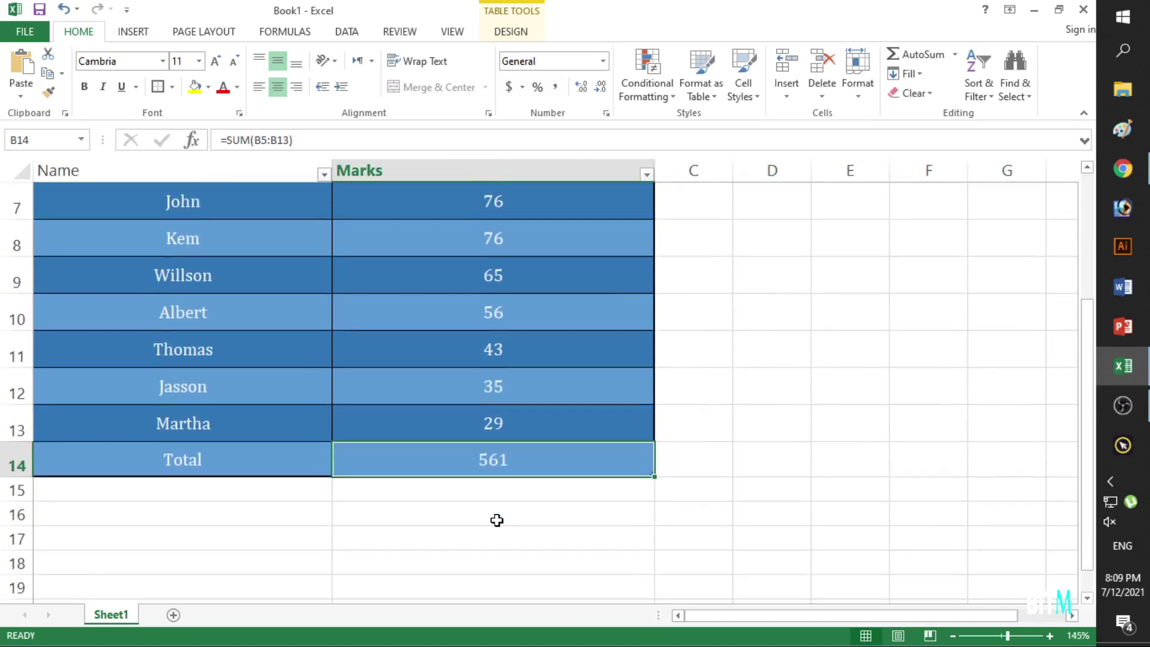
{"action": "left_click", "coordinate": [515, 519]}
{"action": "left_click", "coordinate": [516, 462]}
{"action": "left_click_drag", "start_coordinate": [303, 139], "coordinate": [222, 164]}
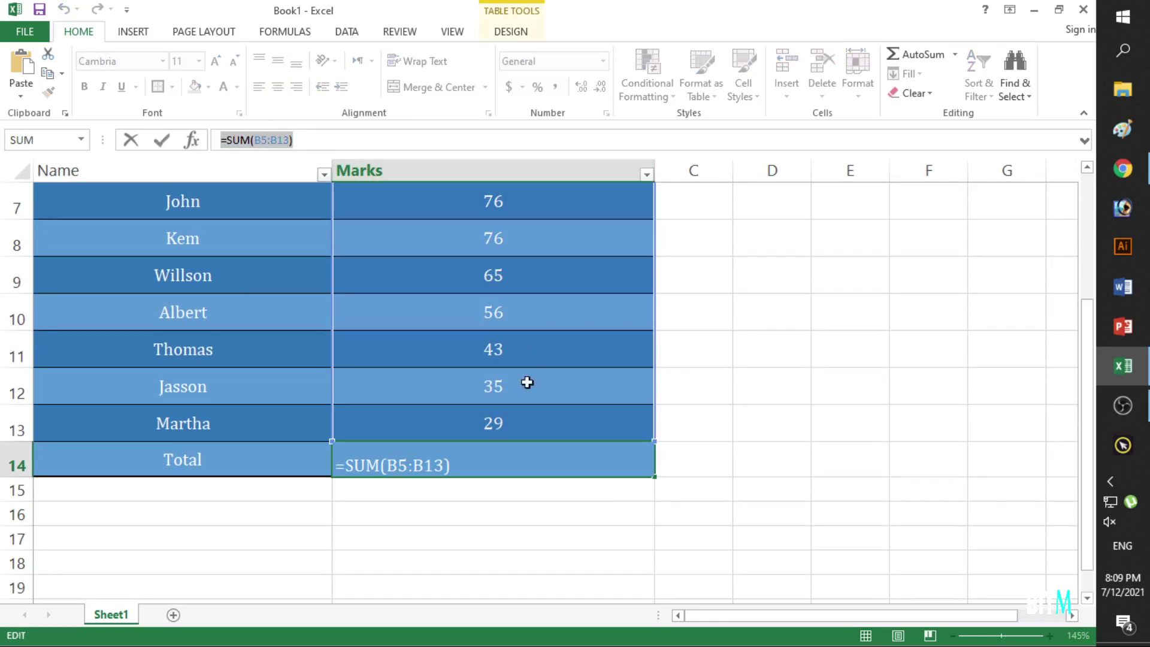
Change the Total formula in B14 to =B15 so it shows 0.
{"action": "left_click", "coordinate": [483, 488]}
{"action": "key", "text": "ctrl+z"}
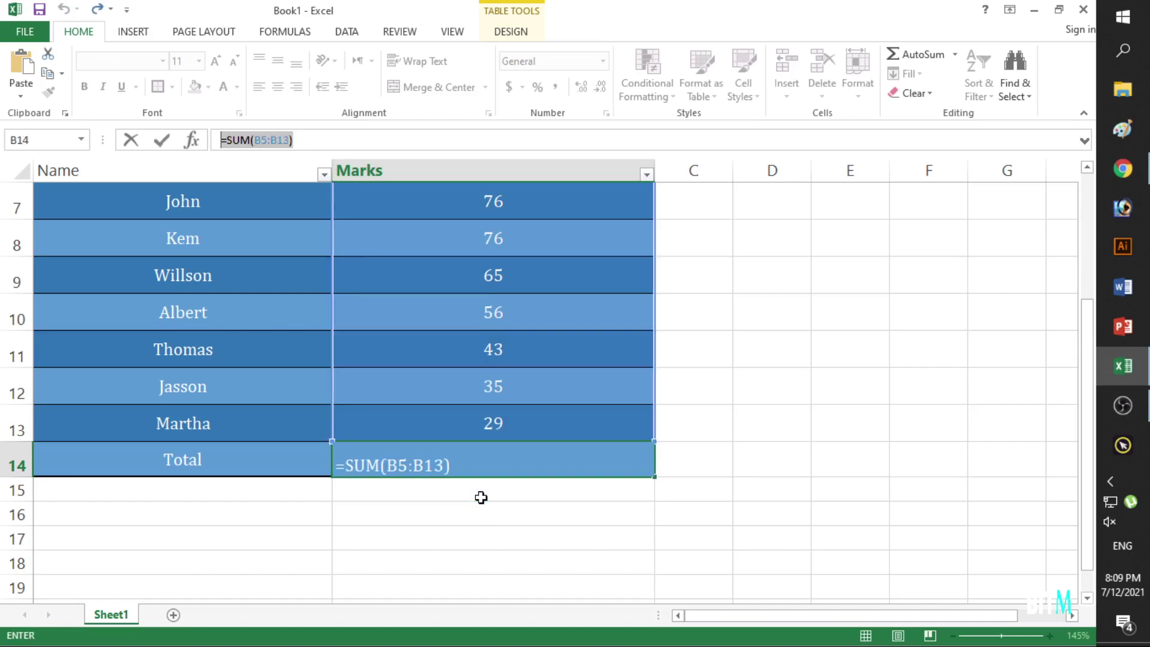
{"action": "left_click", "coordinate": [482, 494]}
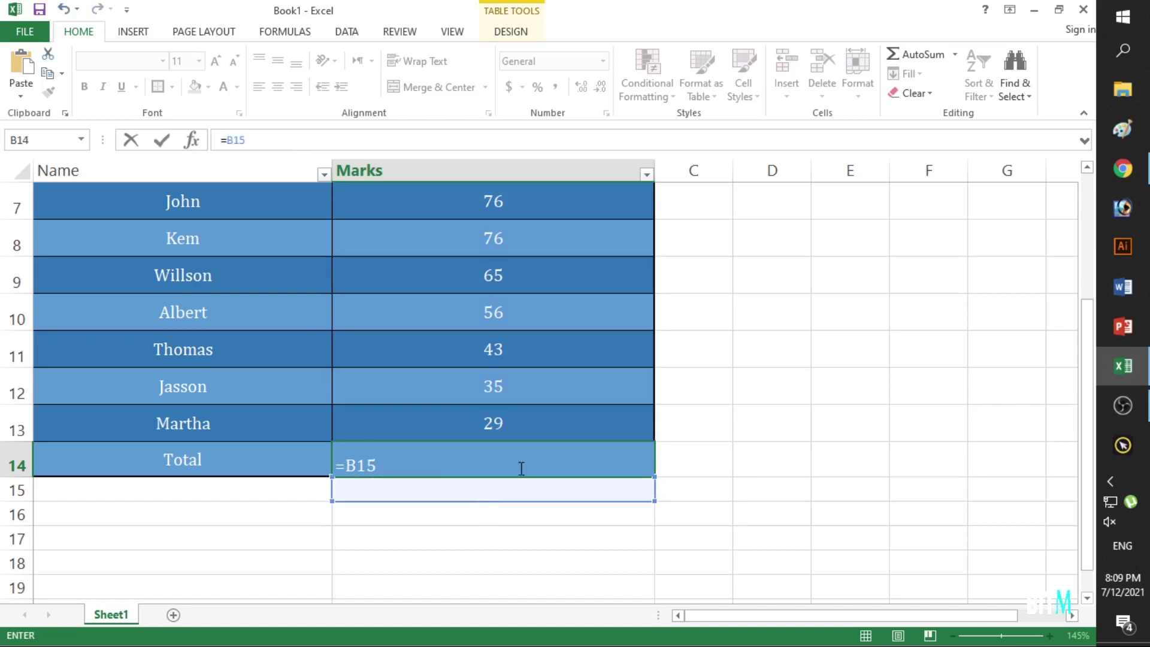
{"action": "key", "text": "Return"}
{"action": "left_click", "coordinate": [819, 465]}
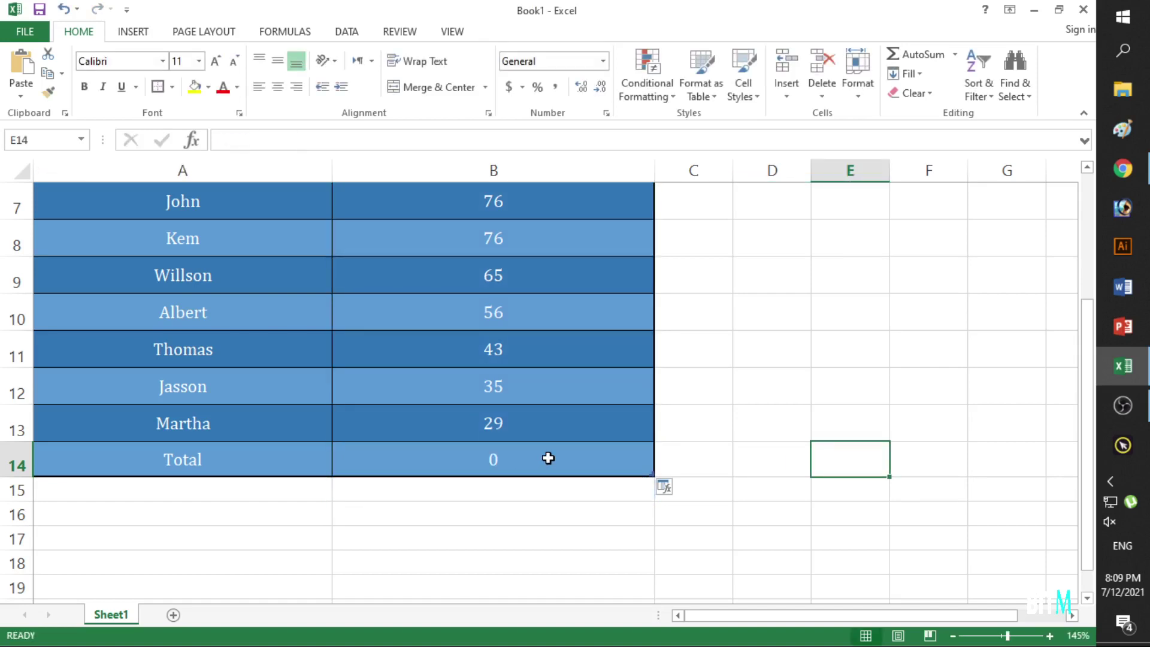
{"action": "scroll", "coordinate": [548, 458], "scroll_direction": "down", "scroll_amount": 4, "text": "ctrl"}
{"action": "scroll", "coordinate": [382, 490], "scroll_direction": "up", "scroll_amount": 1, "text": "ctrl"}
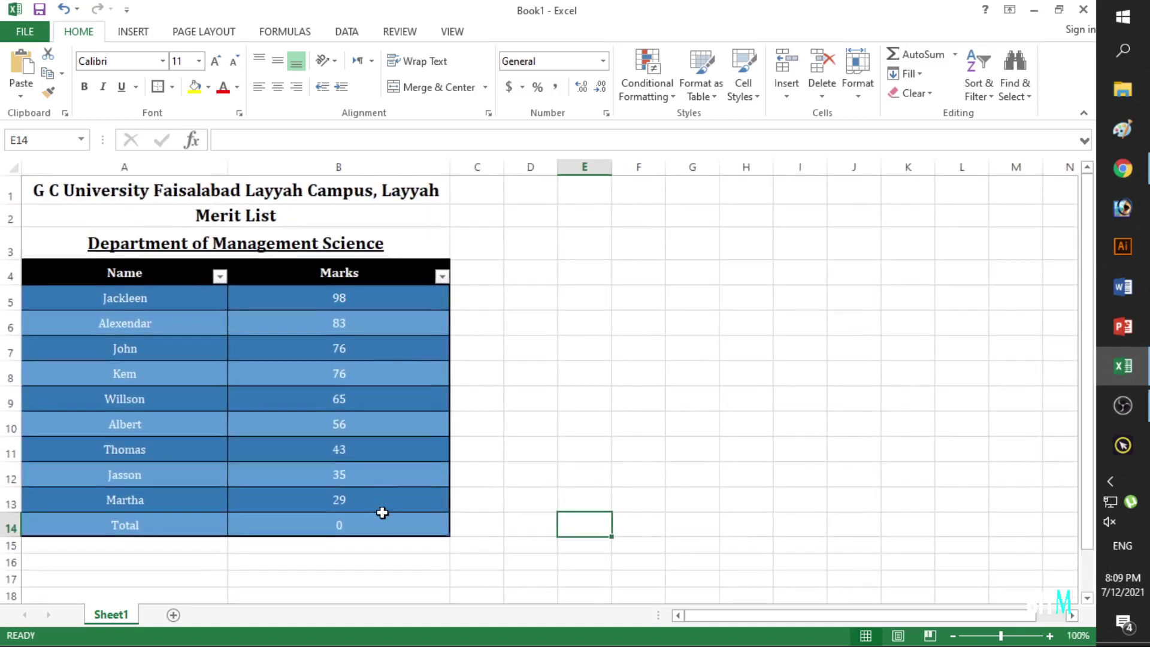
Undo the formula change and delete the whole Total row 14.
{"action": "left_click", "coordinate": [390, 531]}
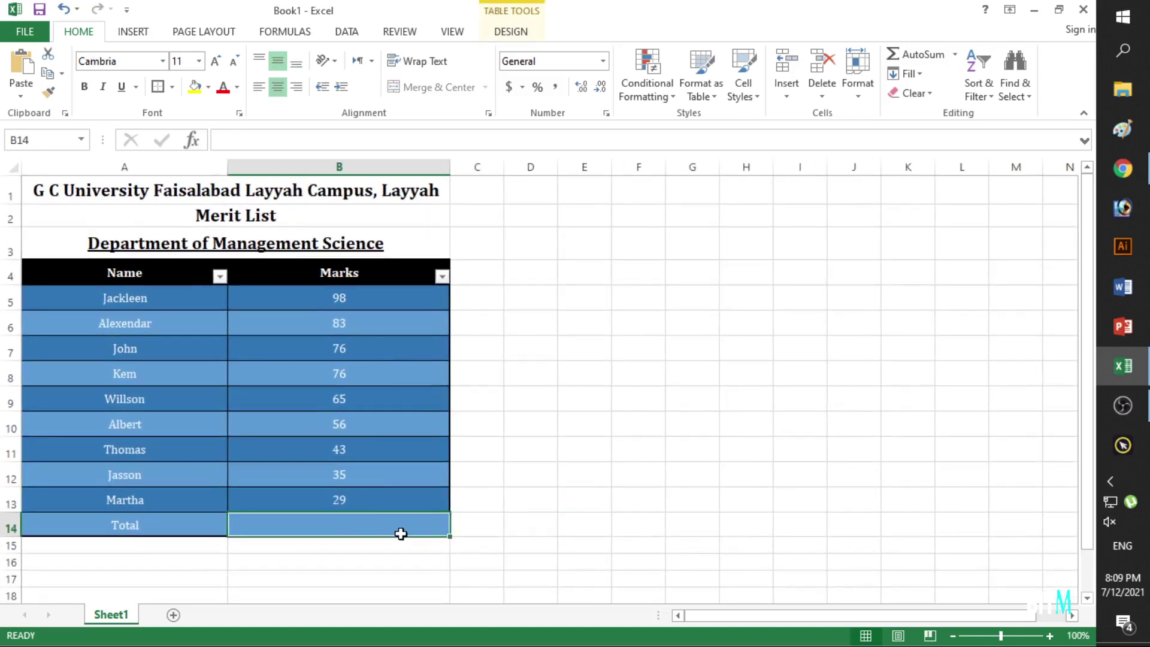
{"action": "key", "text": "ctrl+z"}
{"action": "left_click", "coordinate": [7, 531]}
{"action": "right_click", "coordinate": [9, 530]}
{"action": "left_click", "coordinate": [36, 411]}
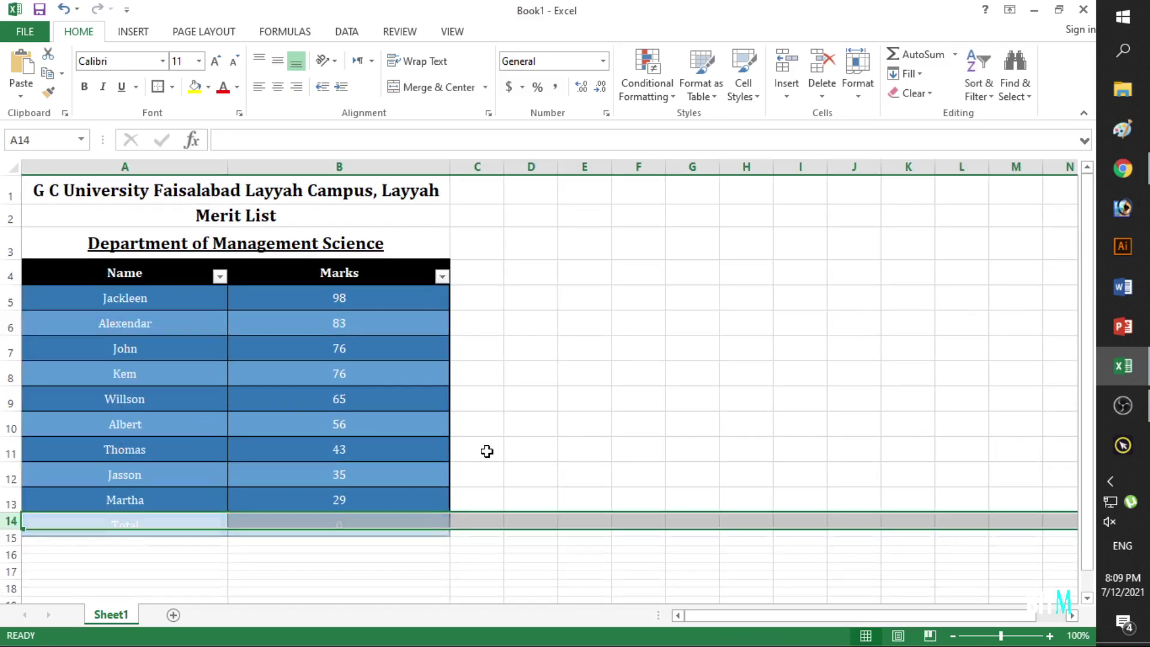
{"action": "left_click", "coordinate": [521, 451]}
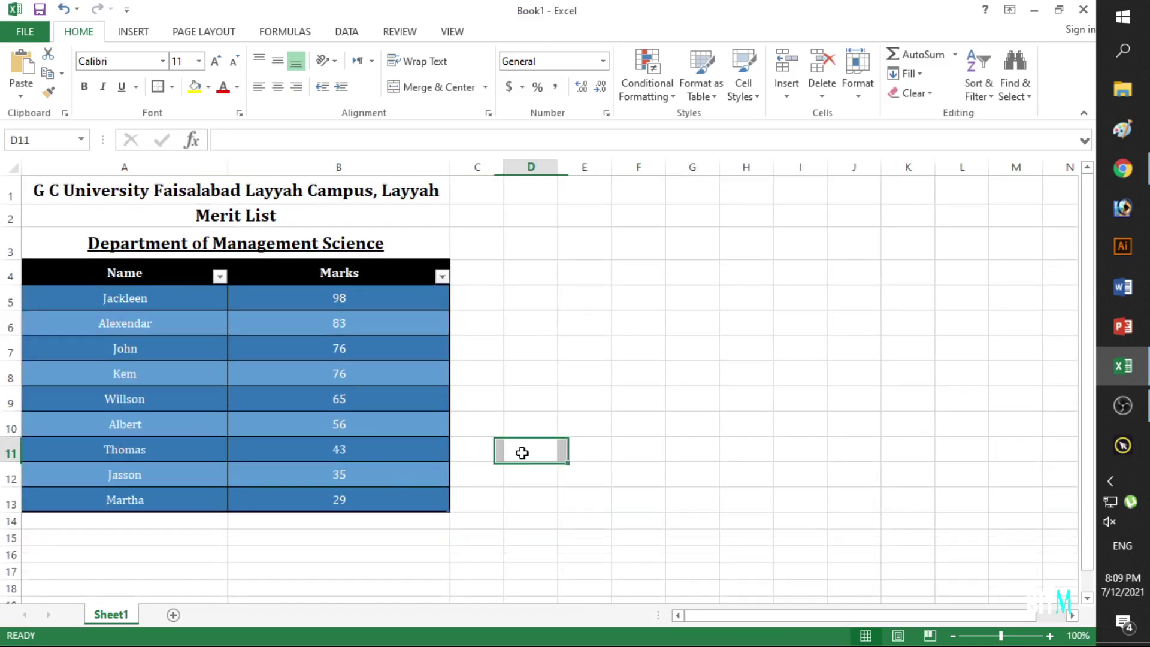
Select the marks down to B14, opening and dismissing the AutoSum list without inserting anything.
{"action": "left_click", "coordinate": [954, 55]}
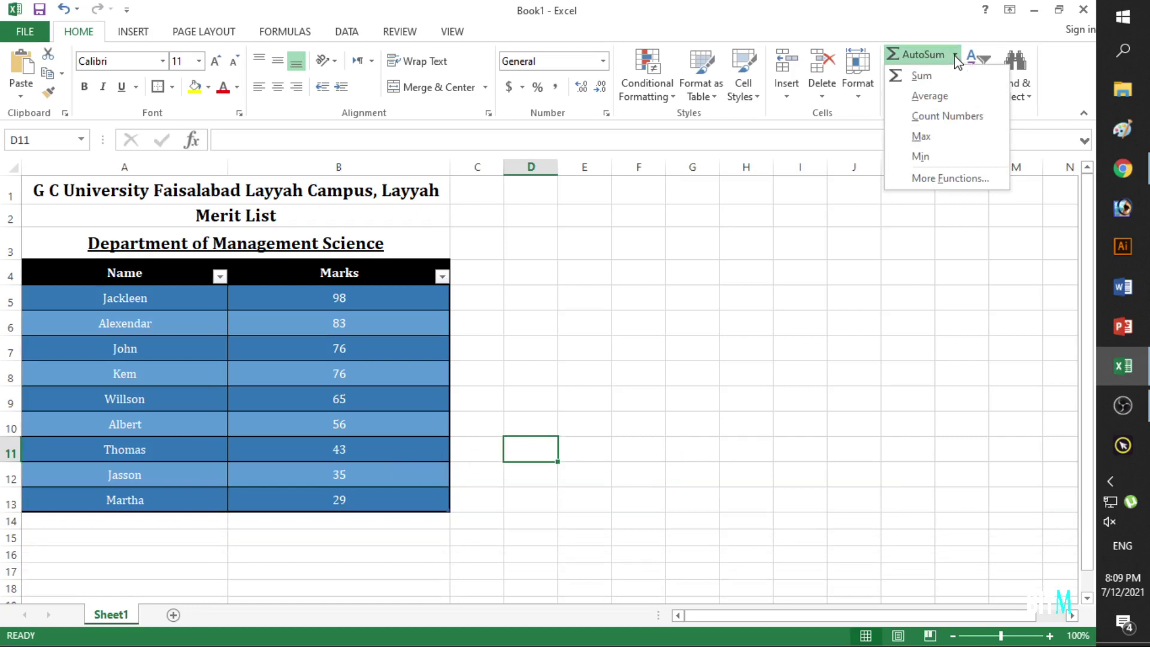
{"action": "left_click", "coordinate": [439, 351]}
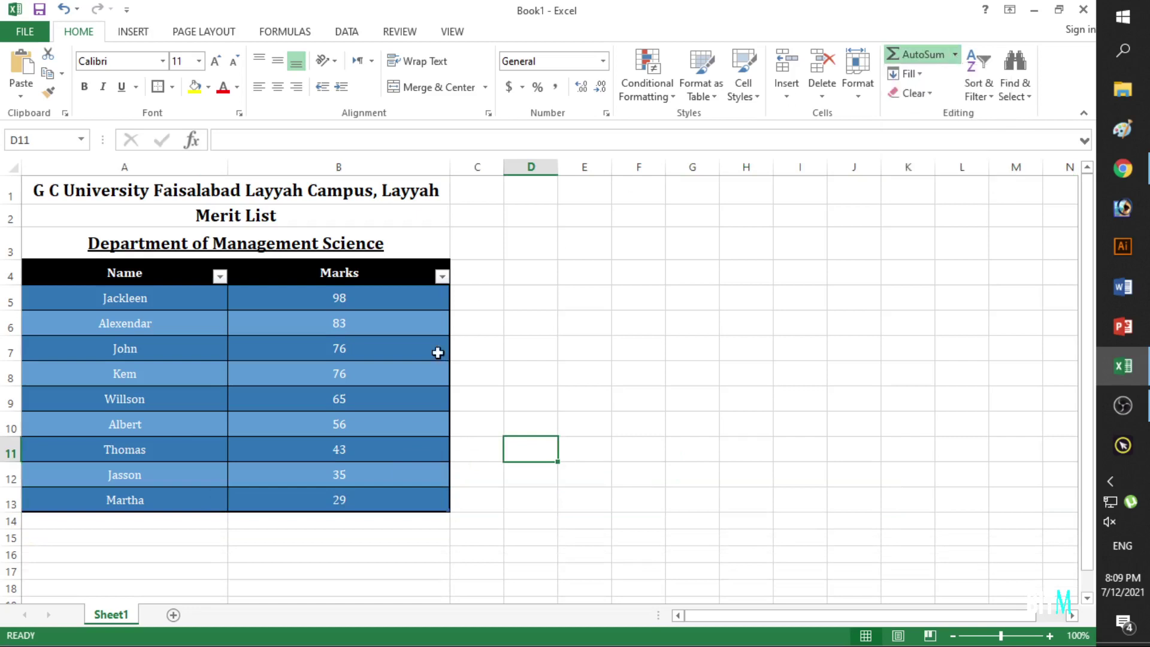
{"action": "left_click", "coordinate": [336, 309]}
{"action": "left_click_drag", "start_coordinate": [338, 316], "coordinate": [339, 521]}
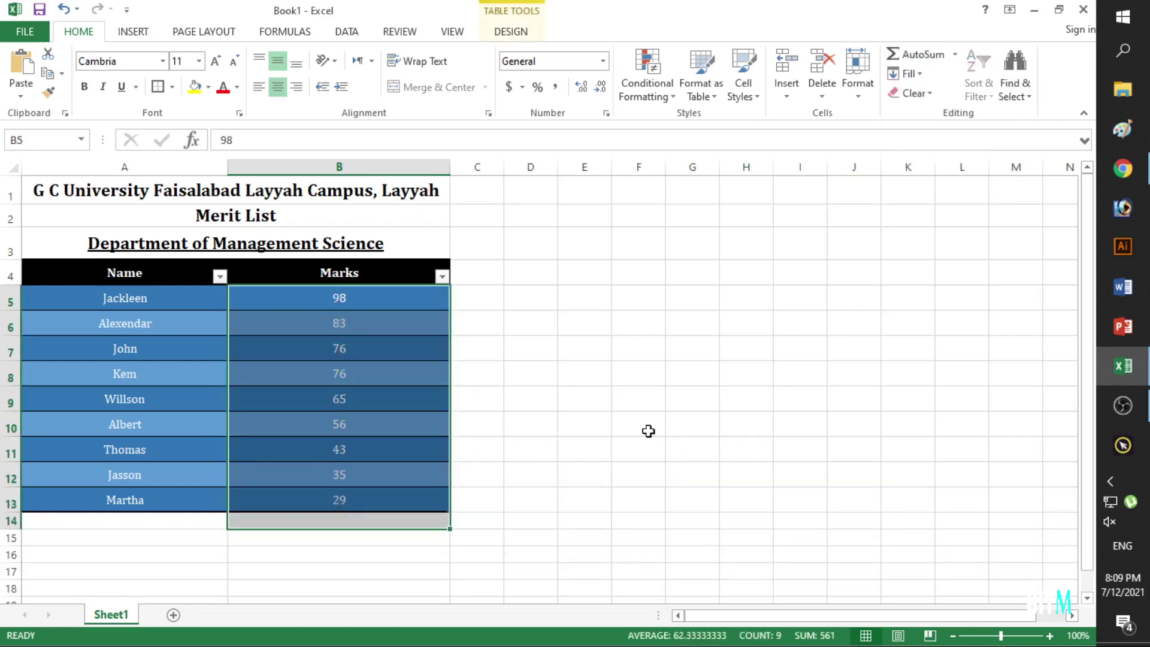
{"action": "left_click", "coordinate": [954, 55]}
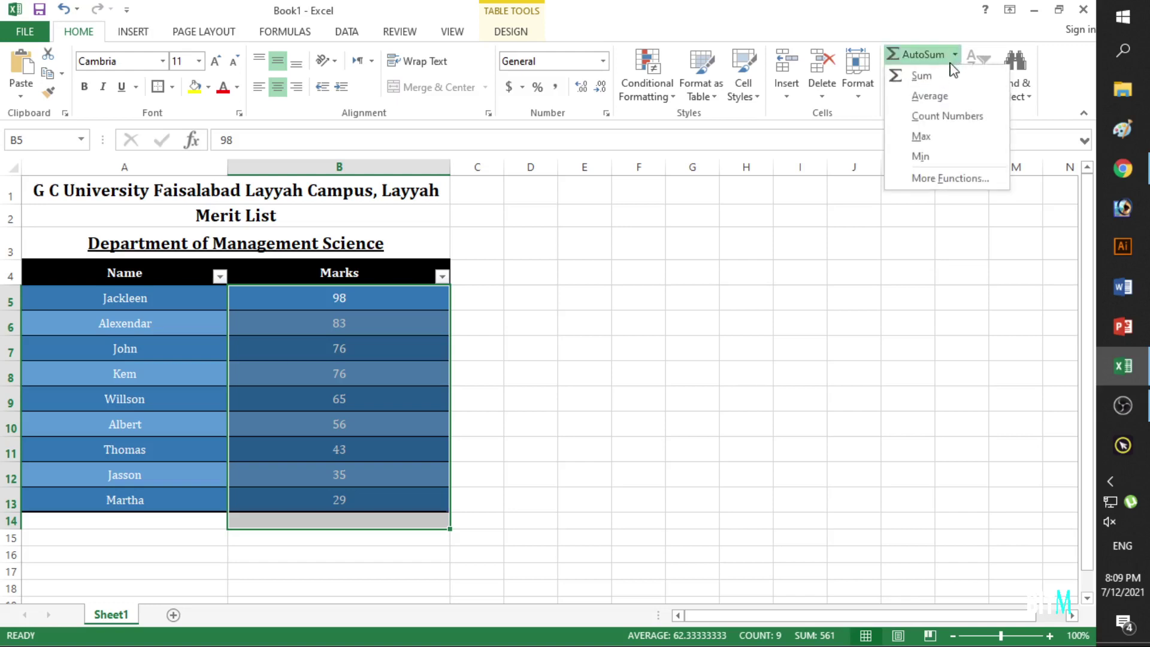
{"action": "key", "text": "Escape"}
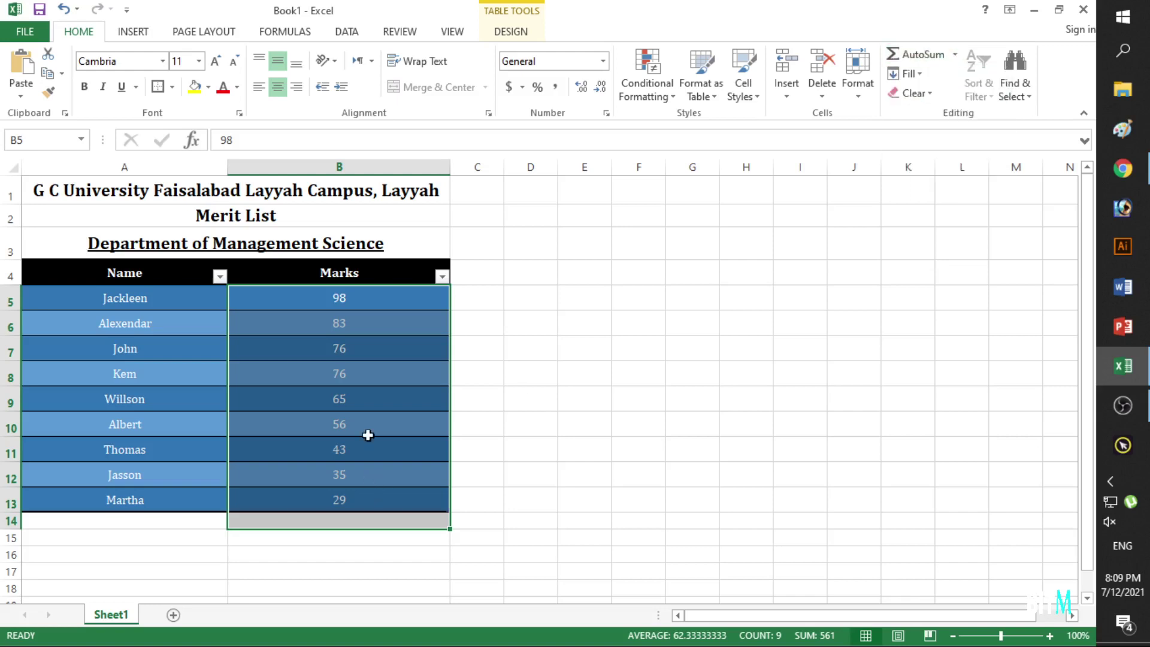
Select B5:B13 to read count 9, sum 561 and average in the status bar.
{"action": "left_click", "coordinate": [322, 519]}
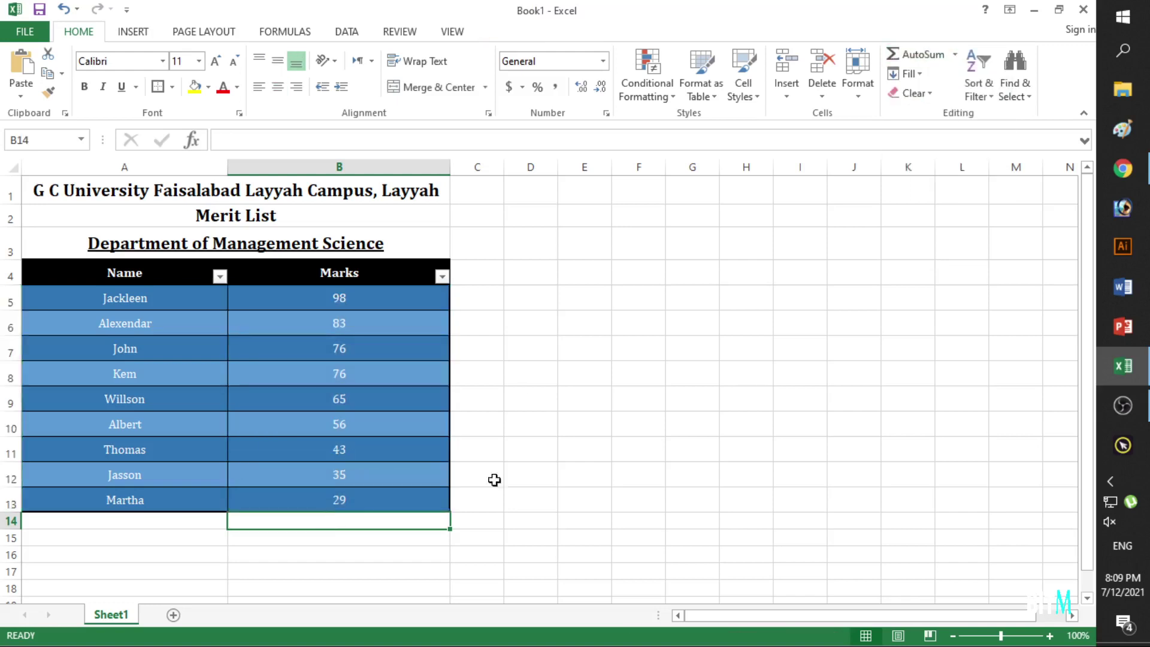
{"action": "left_click", "coordinate": [953, 55]}
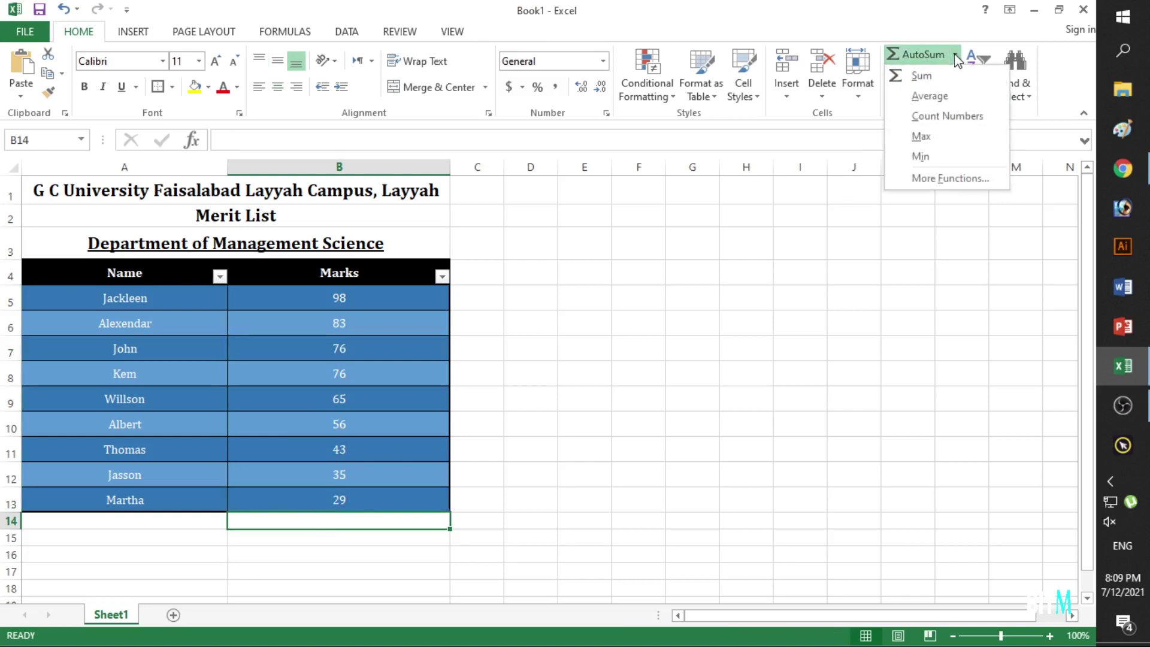
{"action": "left_click", "coordinate": [588, 428]}
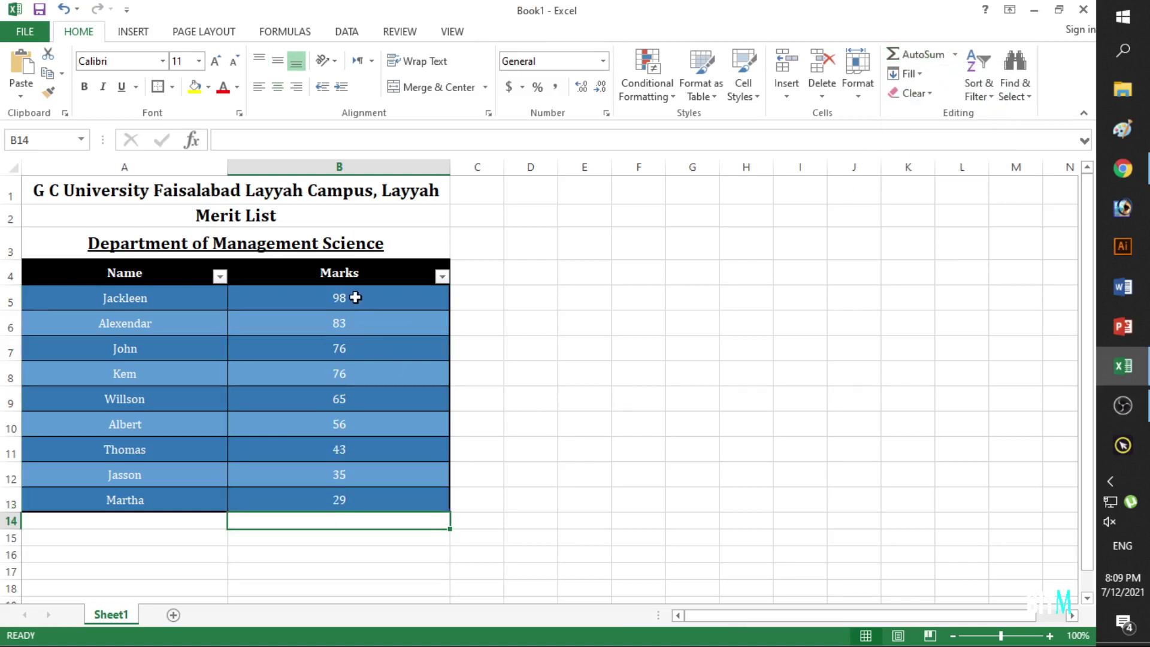
{"action": "left_click_drag", "start_coordinate": [355, 298], "coordinate": [351, 503]}
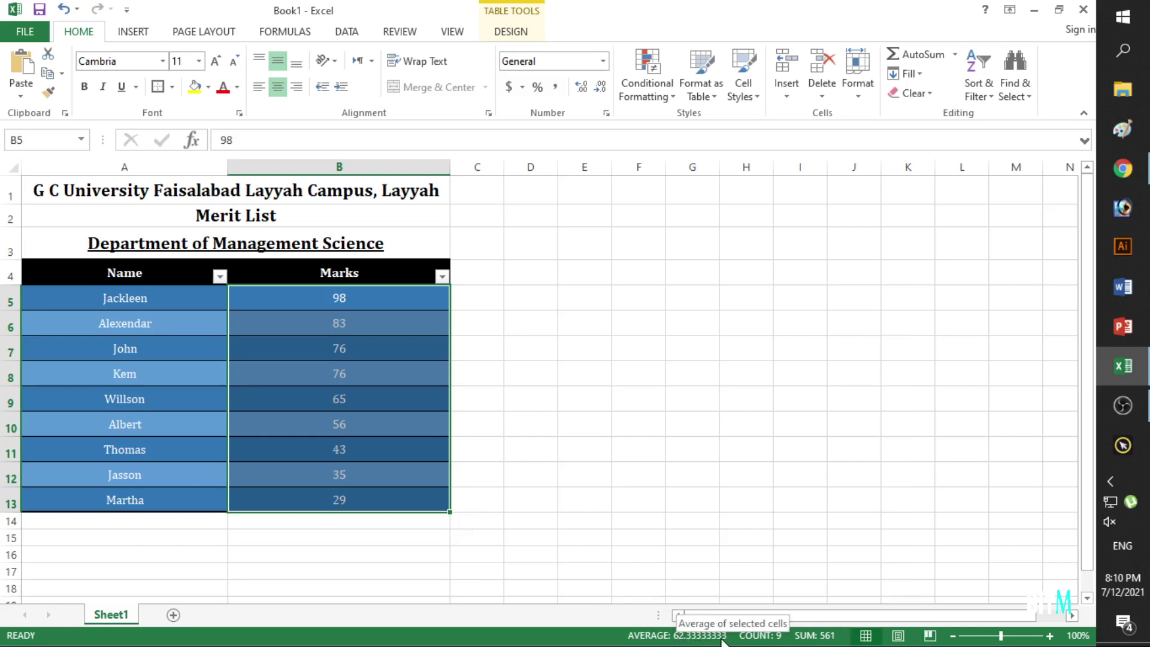
{"action": "left_click", "coordinate": [721, 401]}
{"action": "left_click_drag", "start_coordinate": [340, 300], "coordinate": [346, 522]}
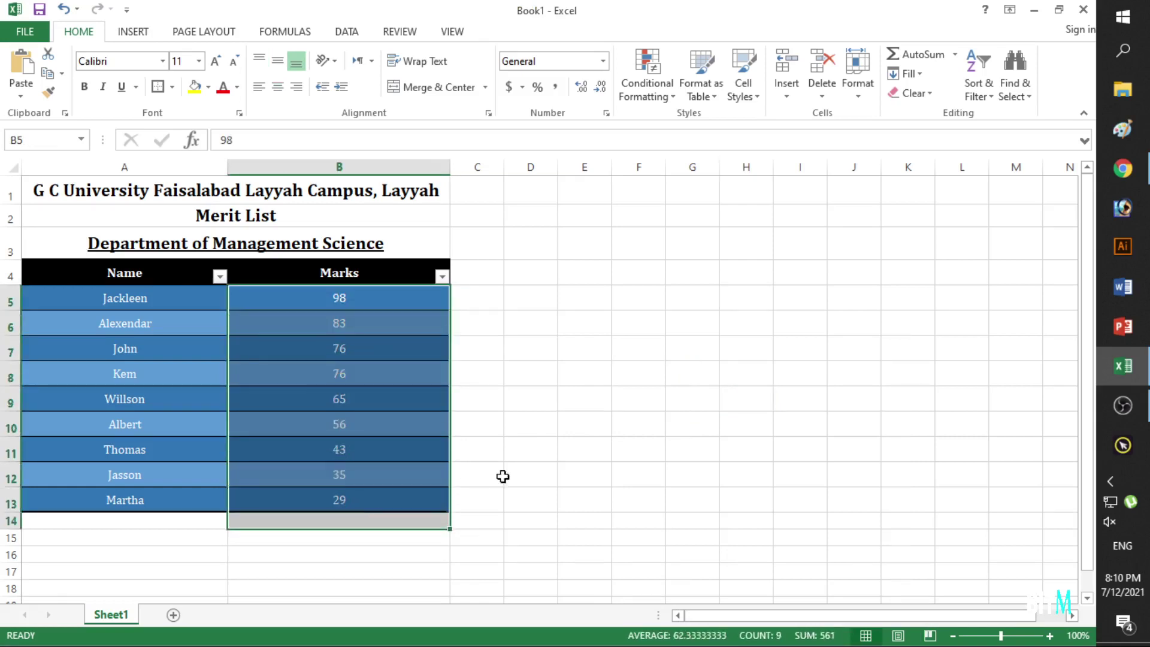
{"action": "left_click", "coordinate": [957, 55]}
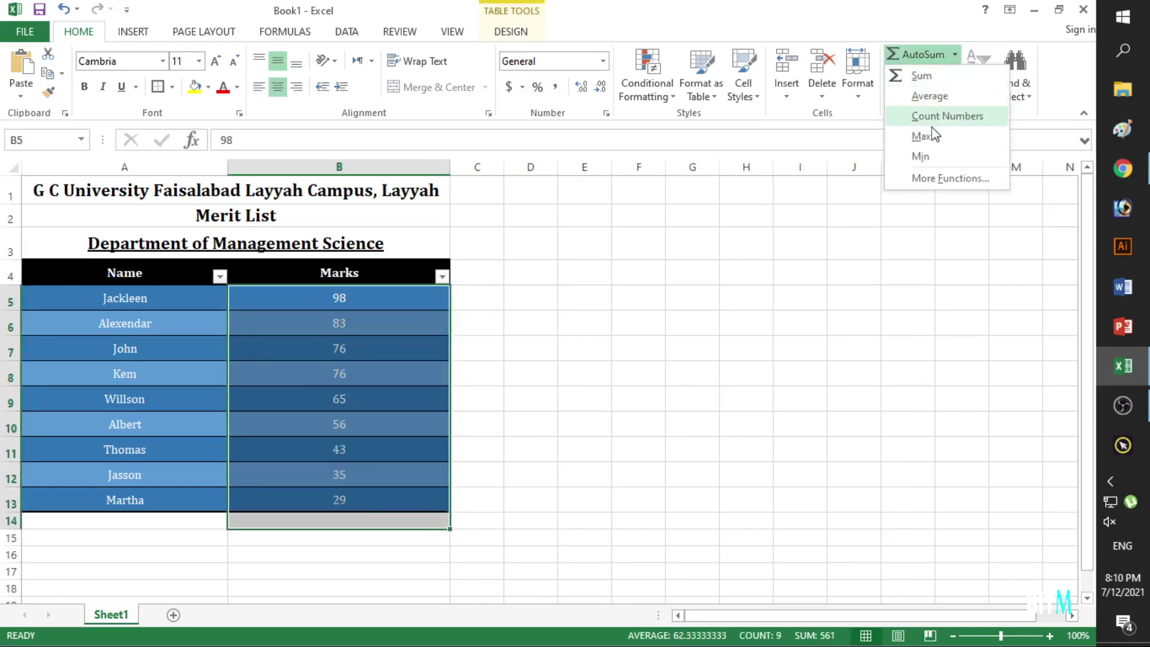
{"action": "left_click", "coordinate": [938, 179]}
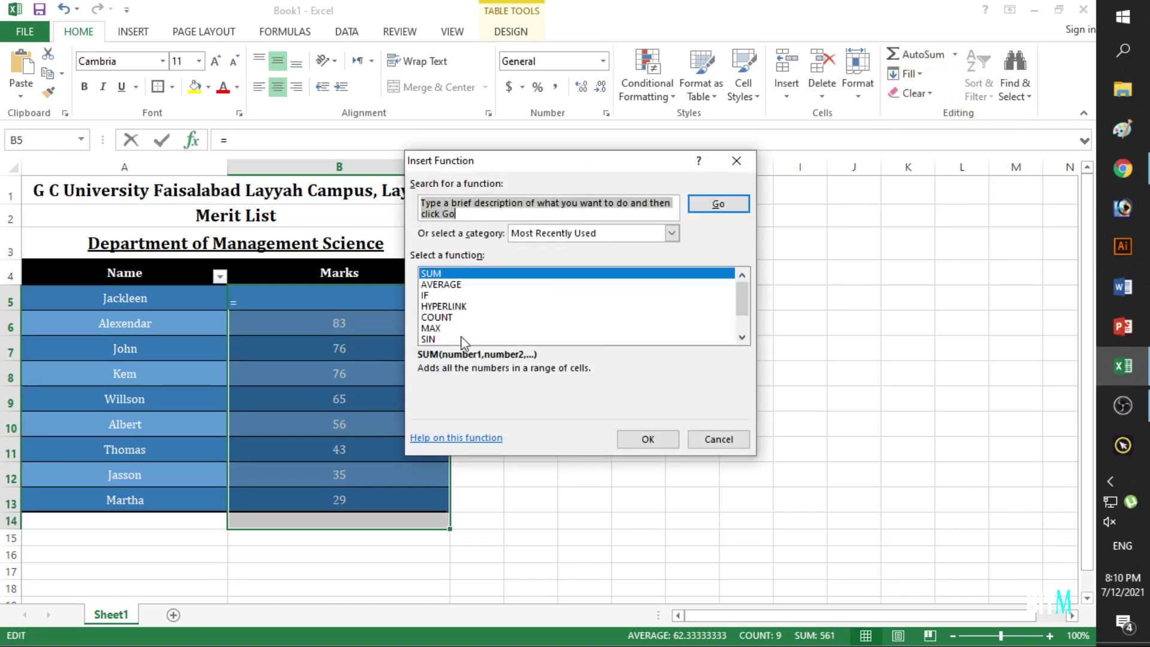
{"action": "scroll", "coordinate": [460, 343], "scroll_direction": "down", "scroll_amount": 1}
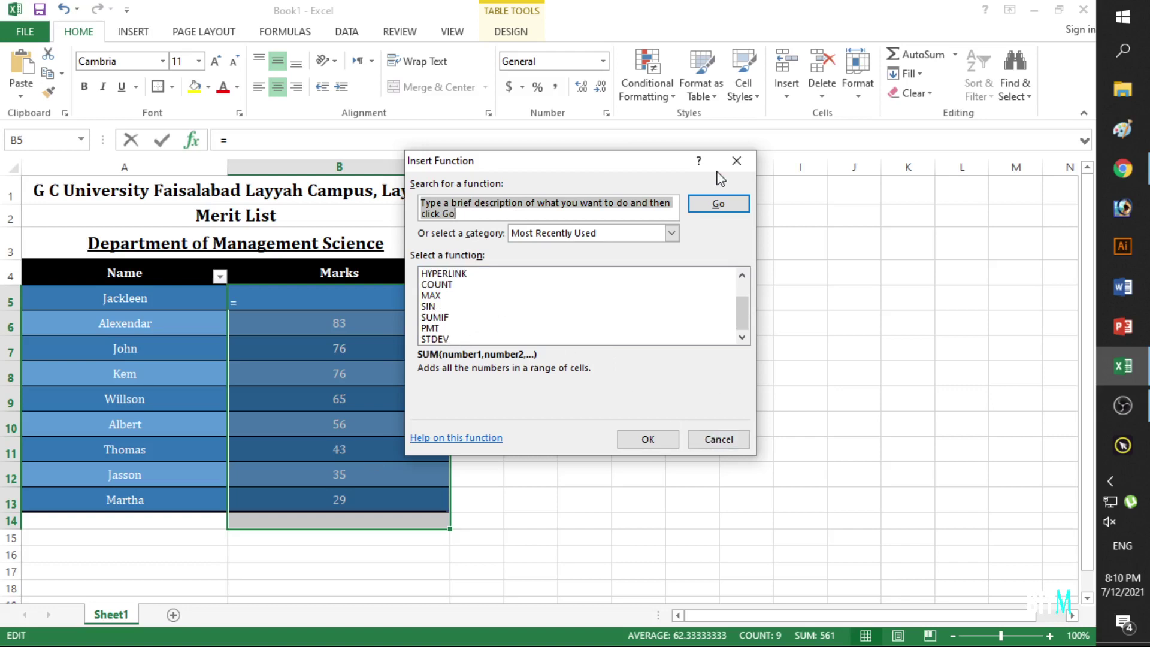
{"action": "left_click", "coordinate": [736, 160]}
{"action": "left_click", "coordinate": [669, 448]}
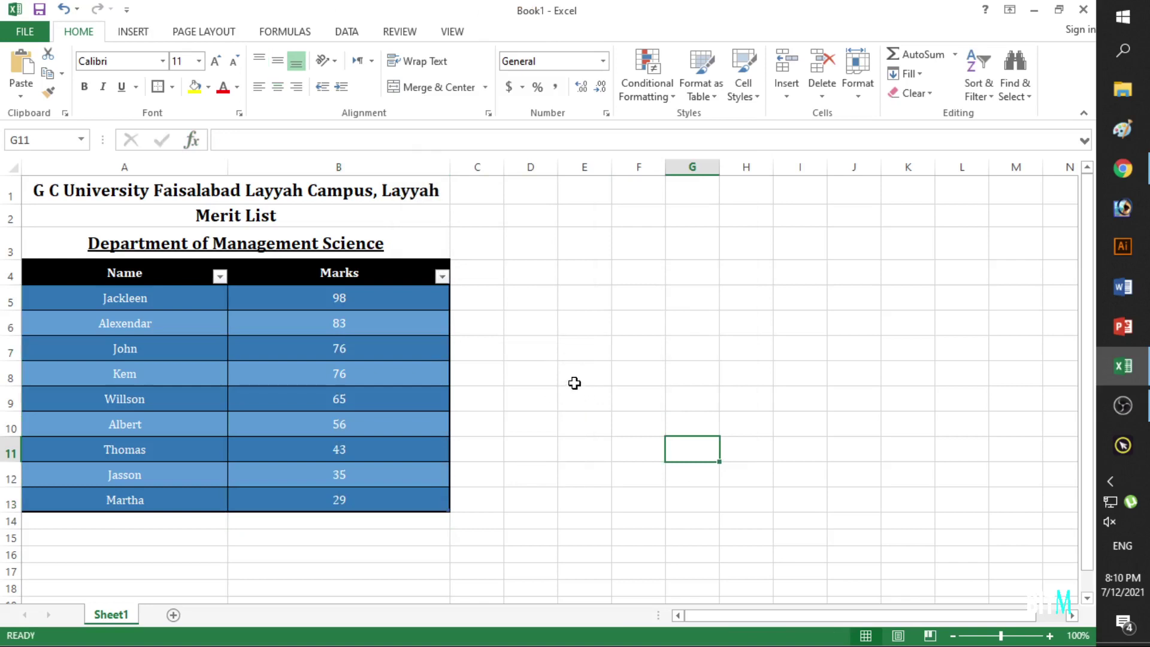
Select the entire worksheet, then deselect it and look through the Find & Select options unused.
{"action": "left_click", "coordinate": [725, 366]}
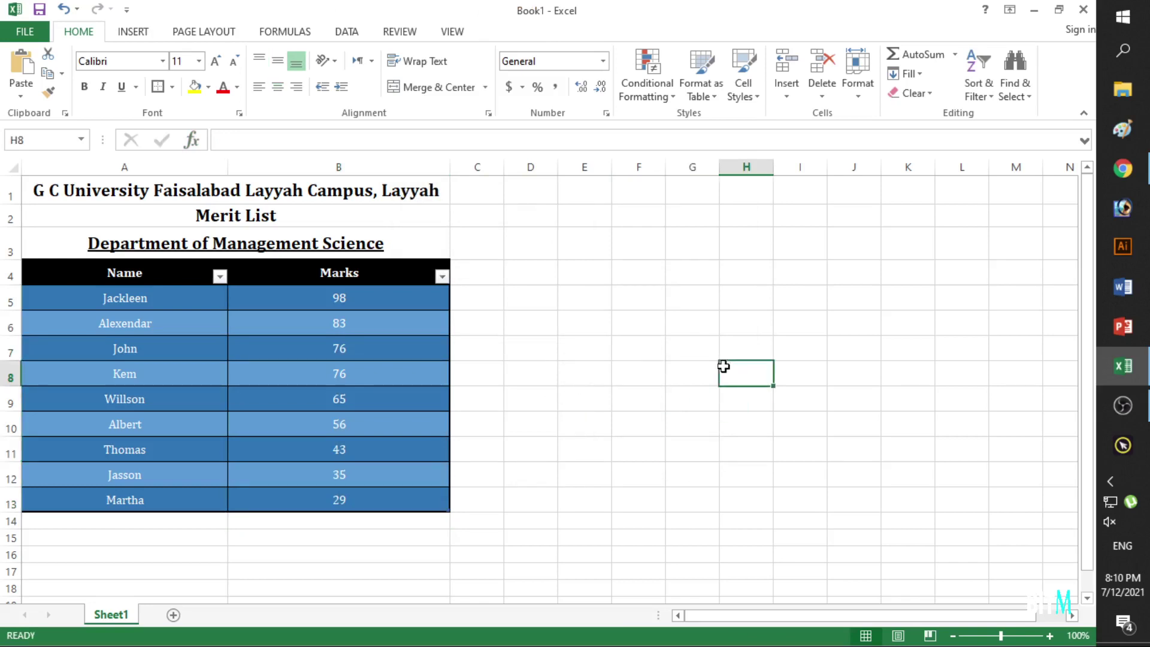
{"action": "left_click", "coordinate": [13, 167]}
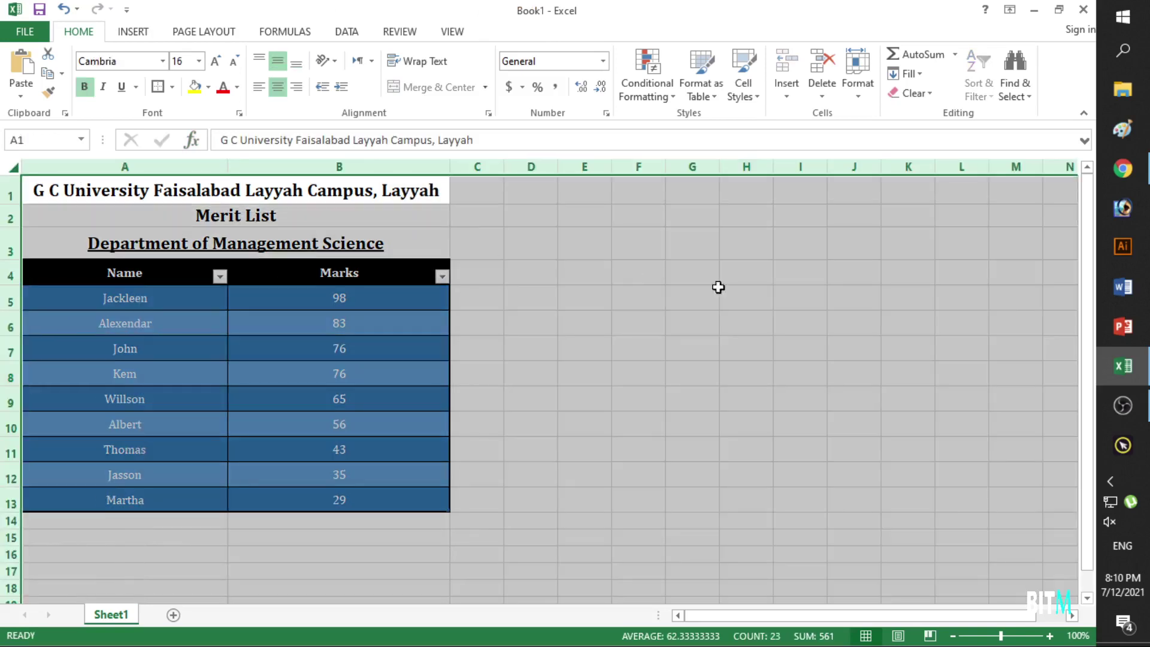
{"action": "left_click", "coordinate": [606, 365]}
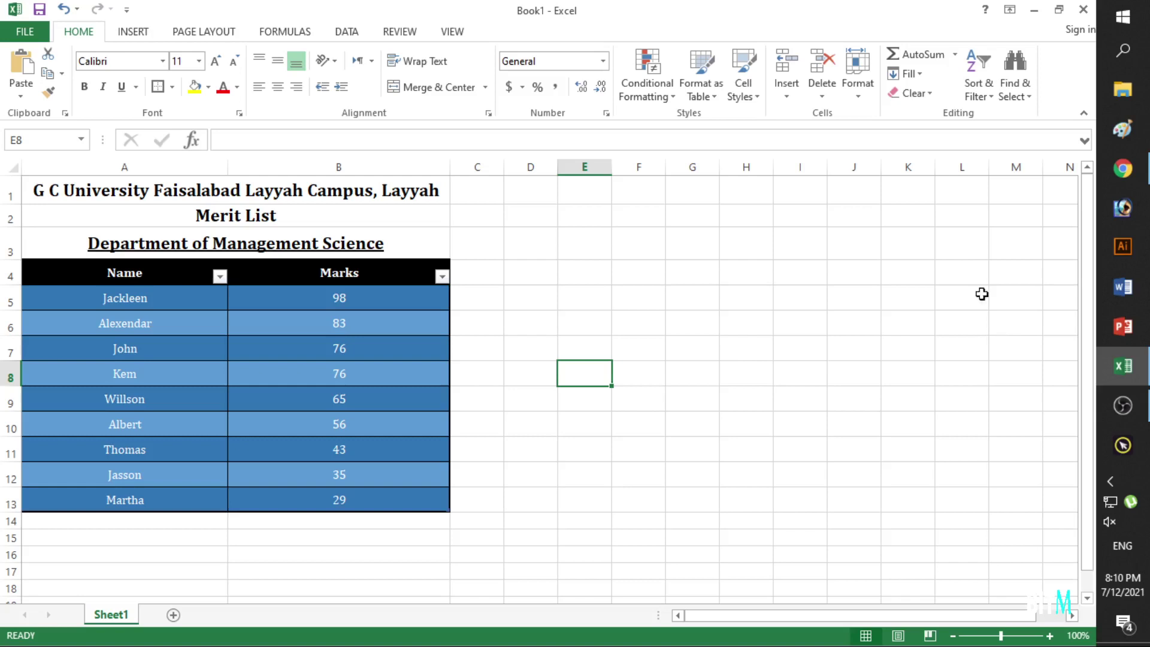
{"action": "left_click", "coordinate": [1030, 98]}
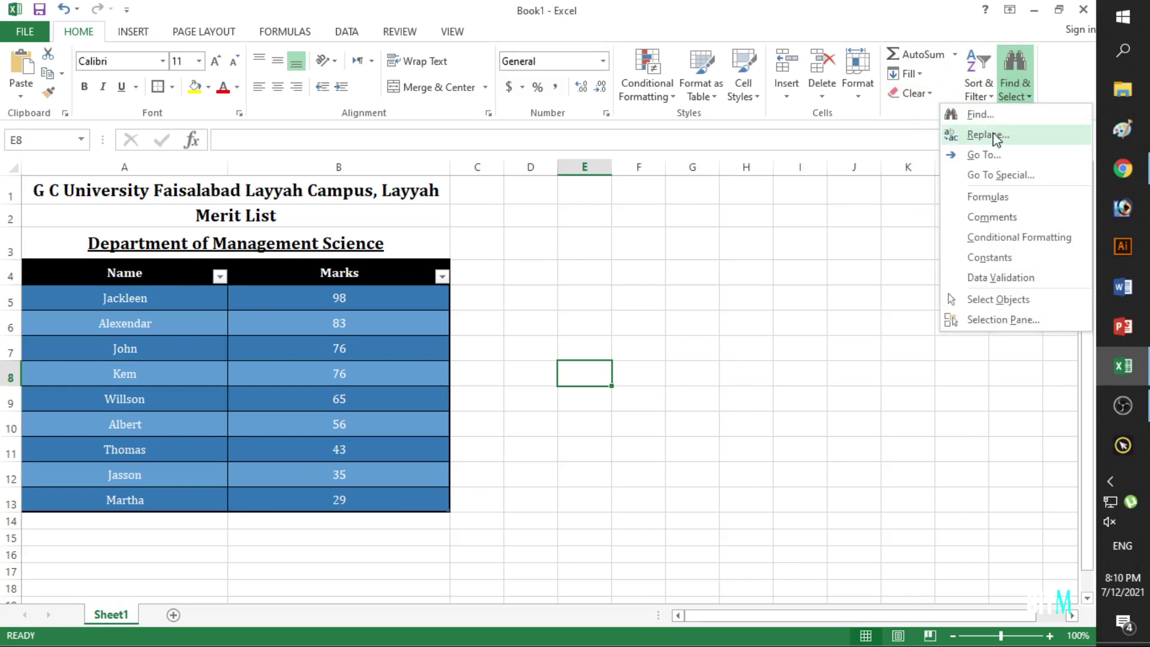
{"action": "left_click", "coordinate": [775, 324]}
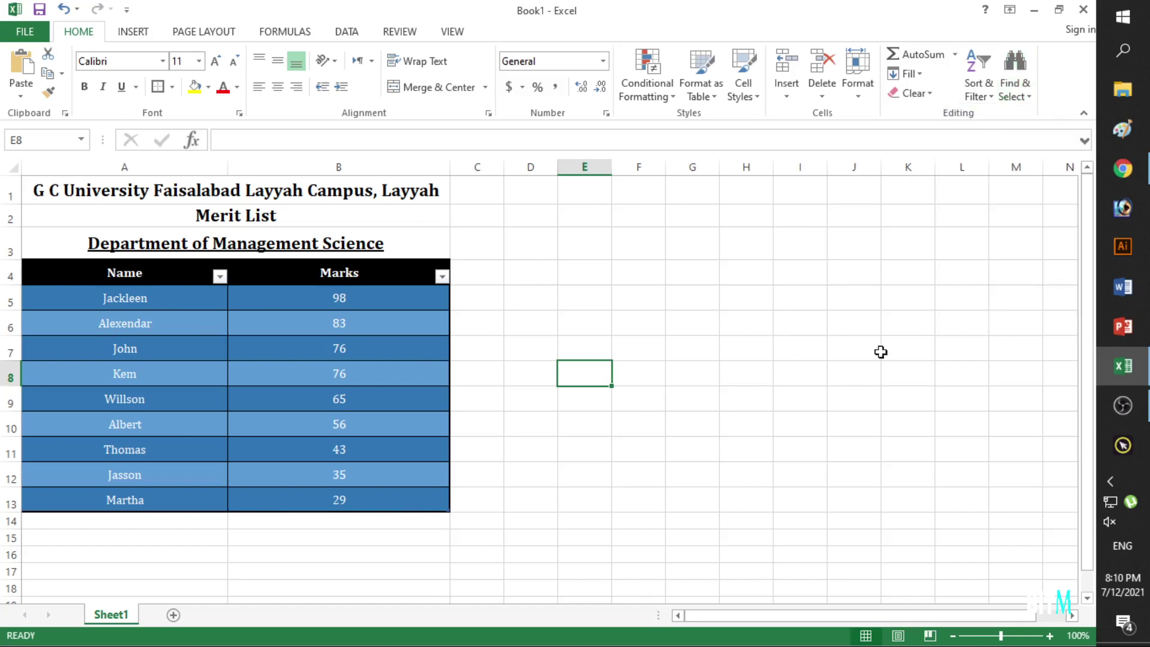
Select the table range A4:B13 and bring up the Clear options for it.
{"action": "left_click", "coordinate": [935, 100]}
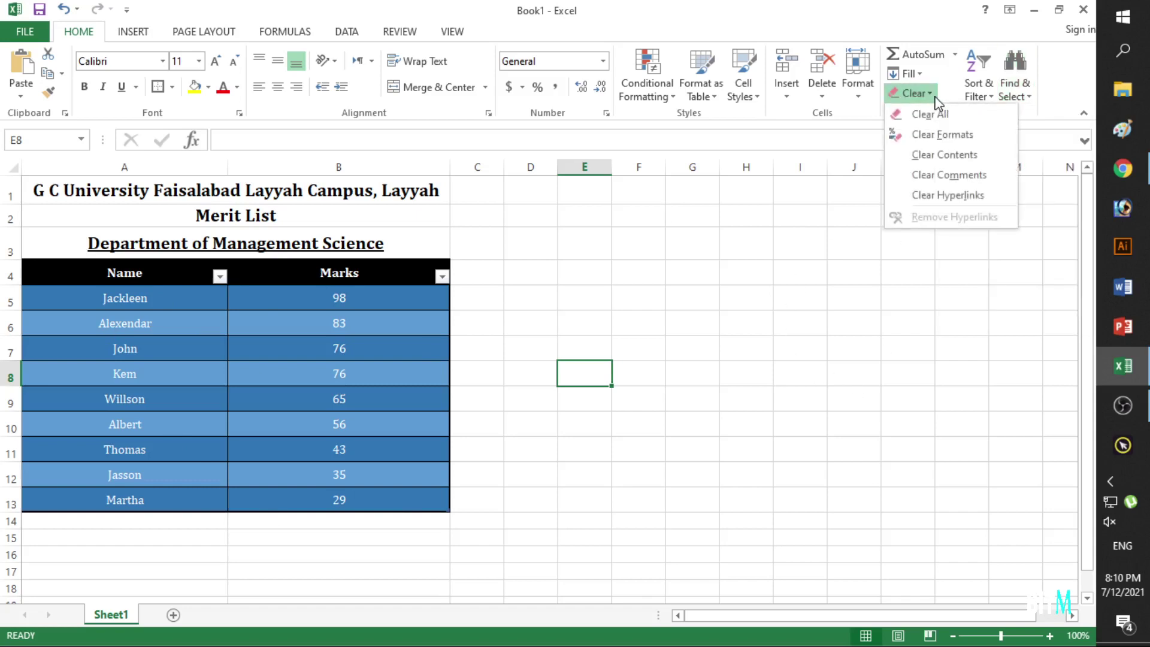
{"action": "left_click", "coordinate": [616, 336]}
{"action": "left_click_drag", "start_coordinate": [100, 279], "coordinate": [342, 503]}
{"action": "left_click", "coordinate": [936, 101]}
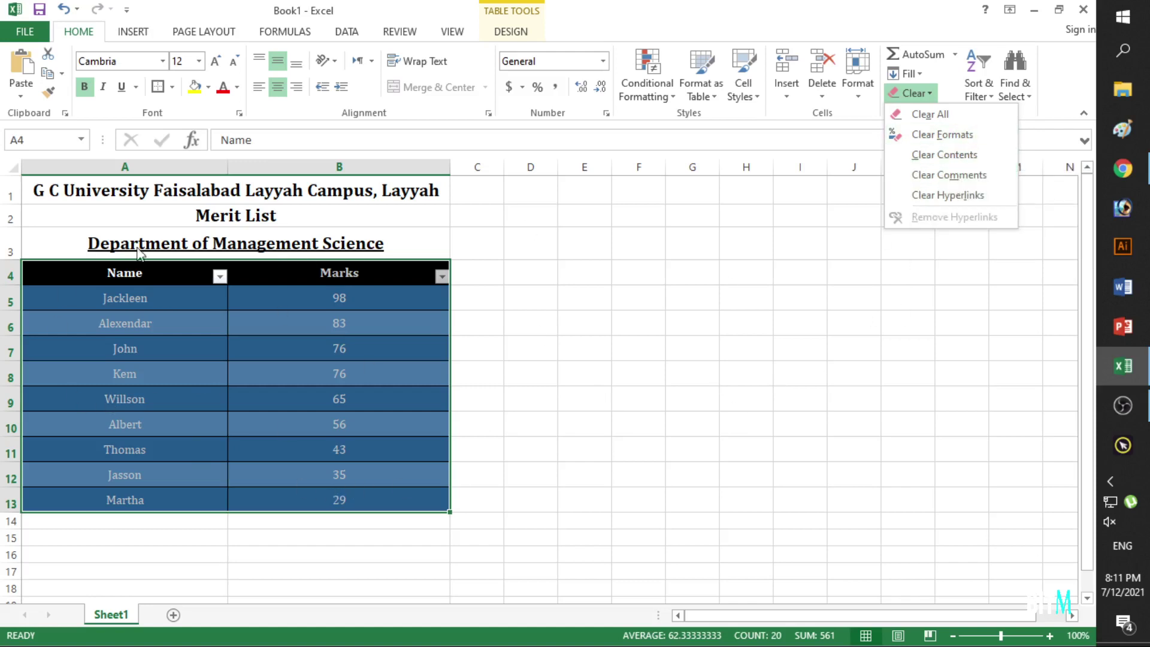
Remove the filter arrows from the Name and Marks header row A4:B4.
{"action": "left_click", "coordinate": [585, 404]}
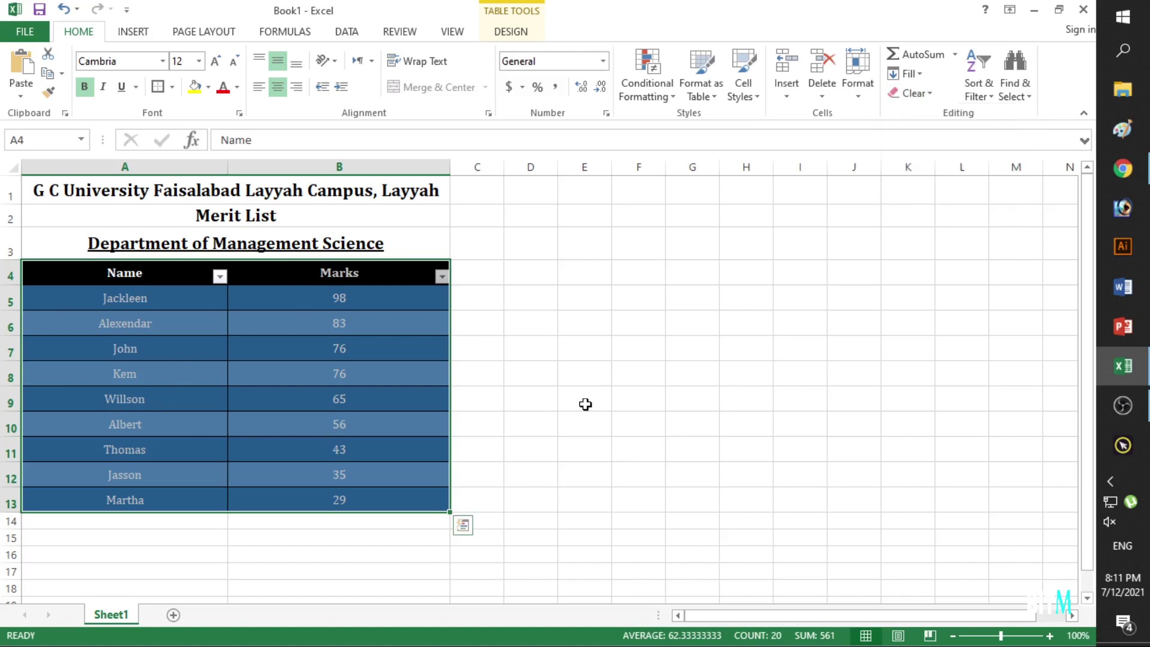
{"action": "left_click", "coordinate": [643, 441]}
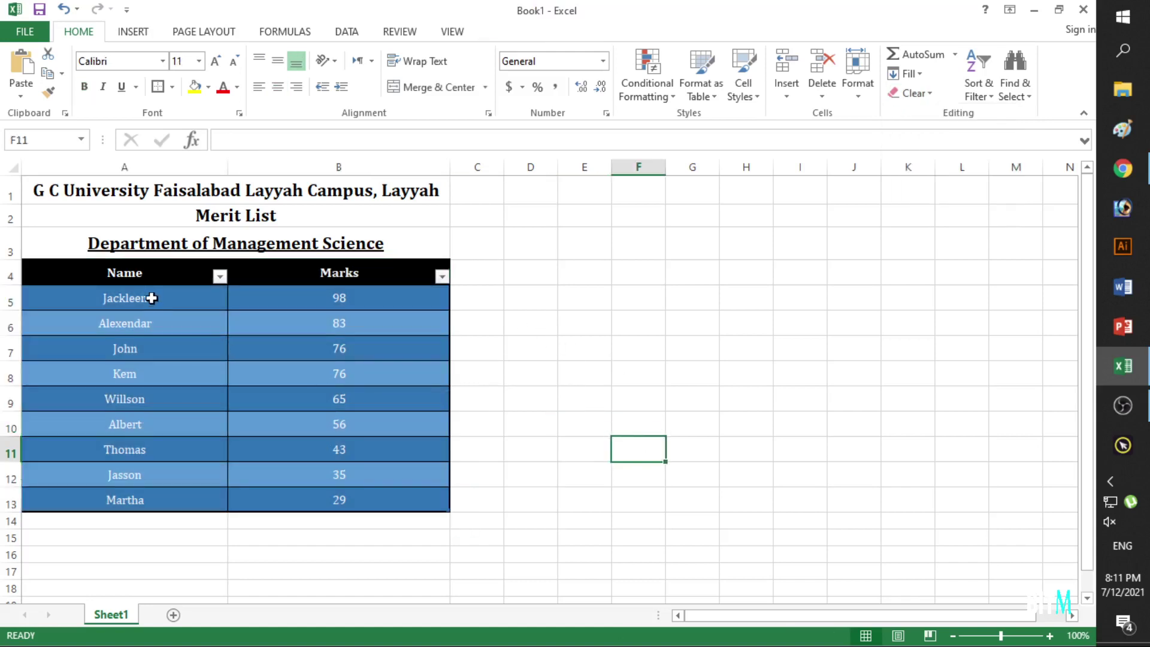
{"action": "left_click_drag", "start_coordinate": [144, 274], "coordinate": [304, 272]}
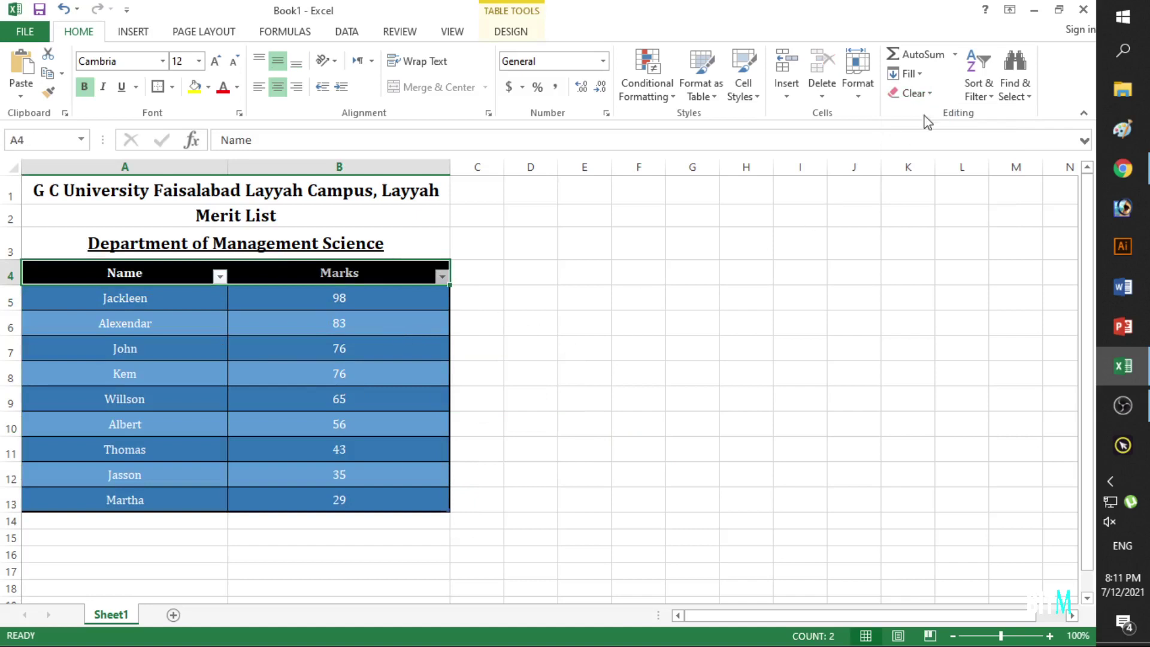
{"action": "left_click", "coordinate": [977, 84]}
{"action": "left_click", "coordinate": [999, 177]}
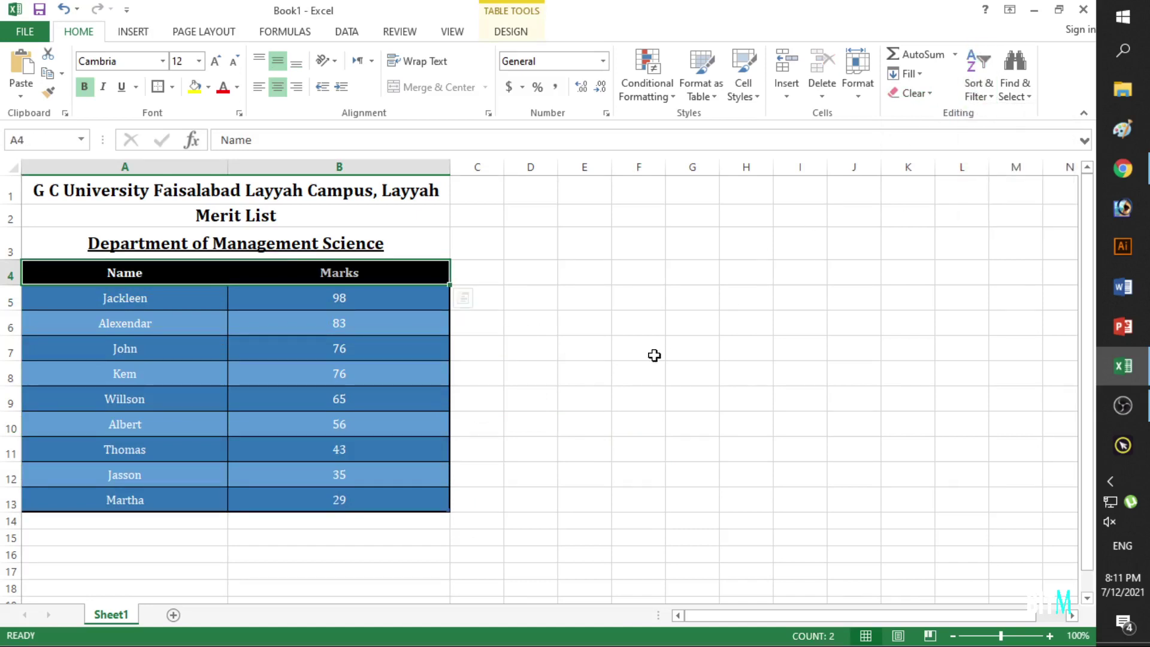
Look through the Format options unused, then select the entire worksheet.
{"action": "left_click", "coordinate": [653, 354]}
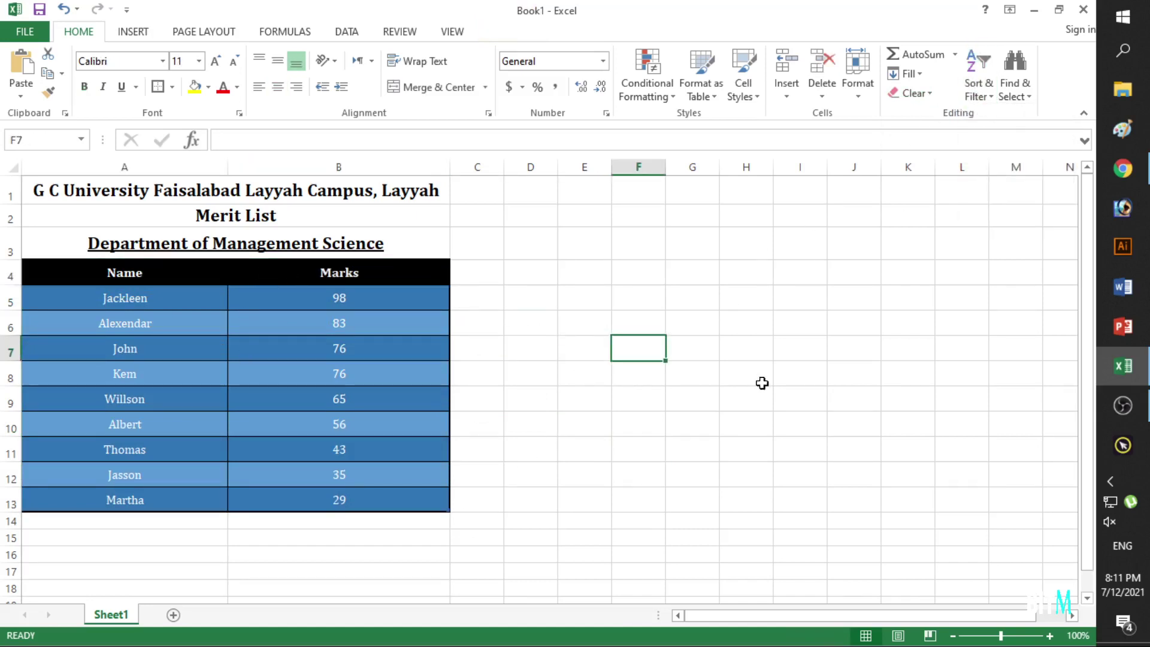
{"action": "left_click", "coordinate": [859, 96]}
{"action": "left_click", "coordinate": [547, 408]}
{"action": "left_click", "coordinate": [13, 166]}
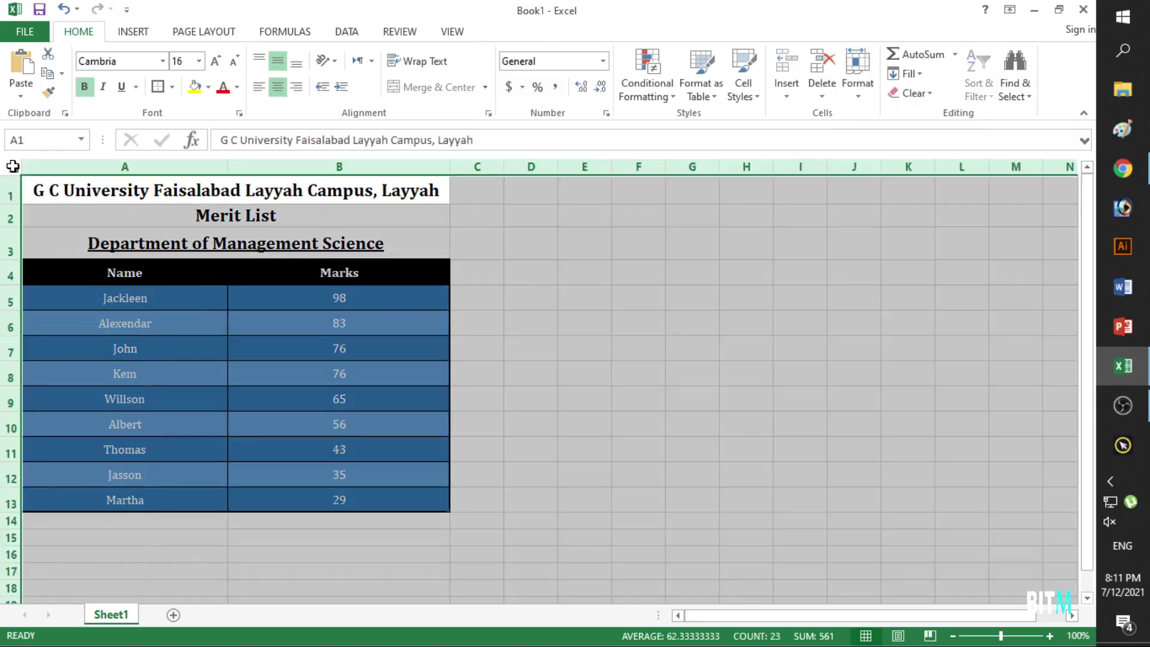
Deselect the sheet and look through the Format options without making changes.
{"action": "left_click", "coordinate": [737, 494]}
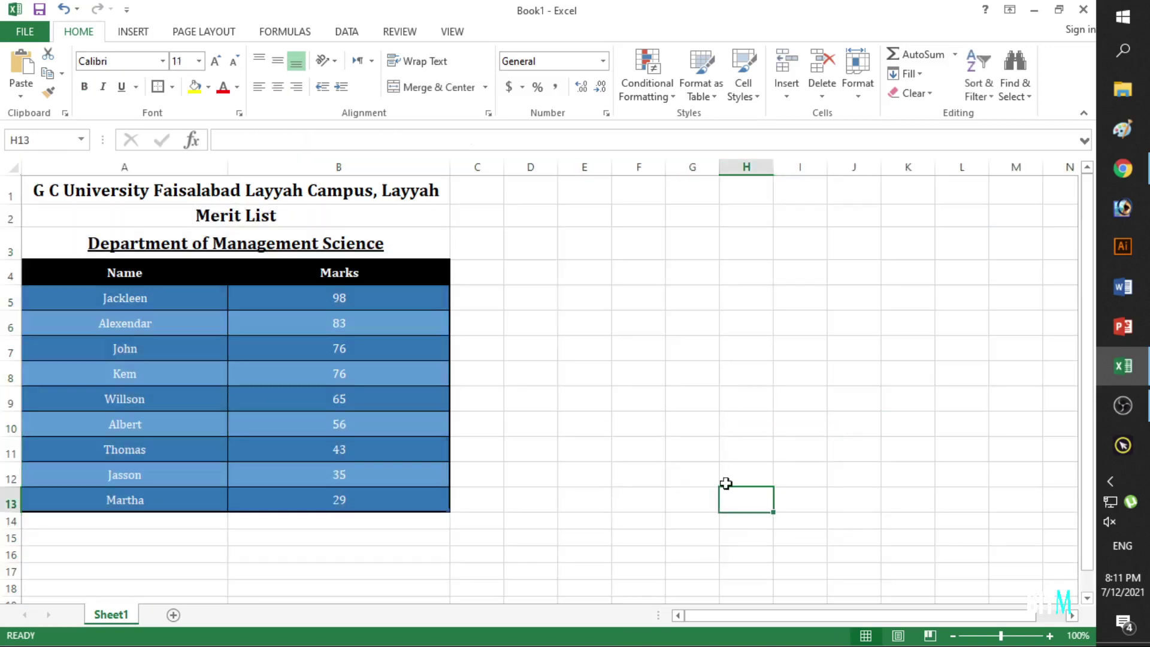
{"action": "left_click", "coordinate": [487, 254]}
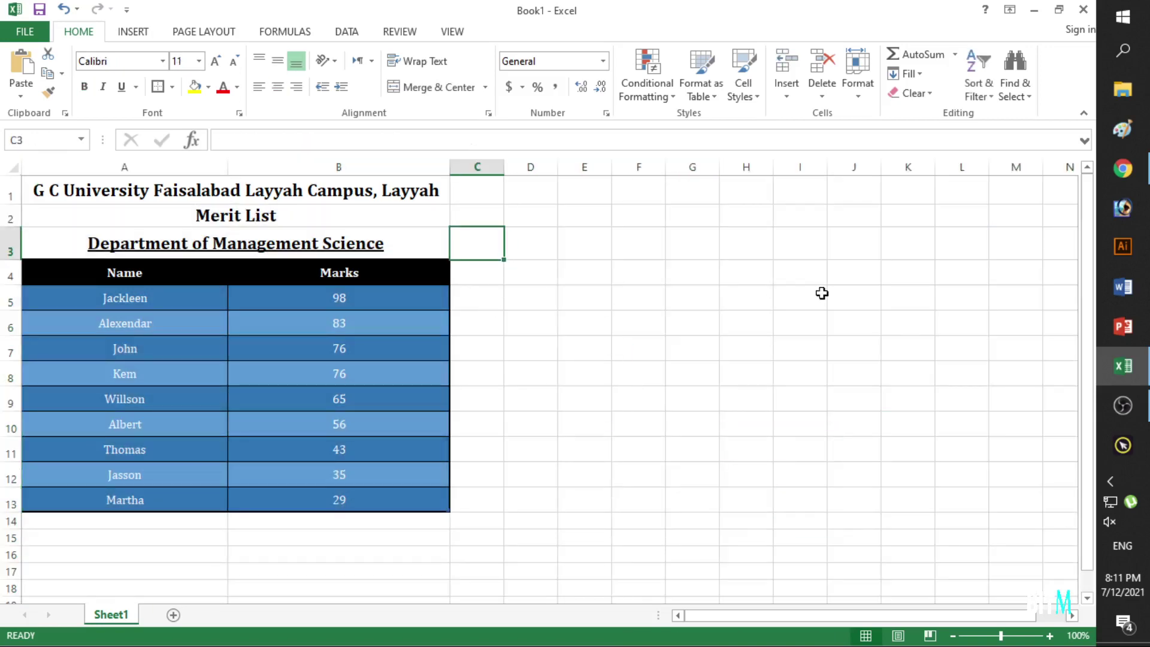
{"action": "left_click", "coordinate": [868, 99]}
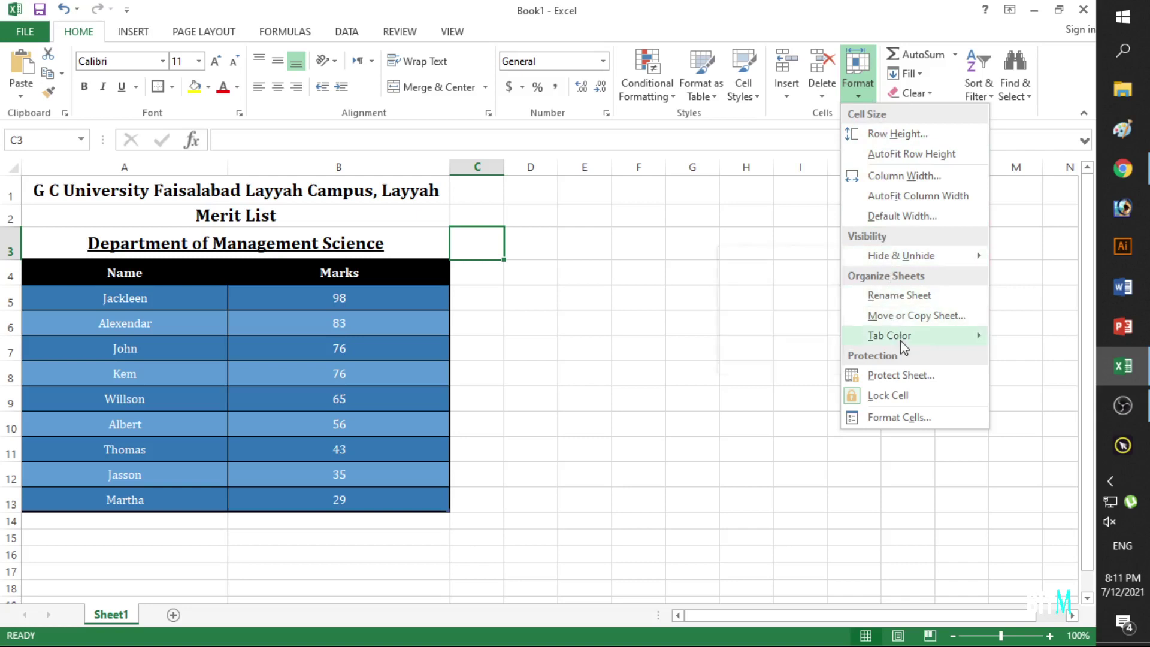
{"action": "left_click", "coordinate": [609, 349]}
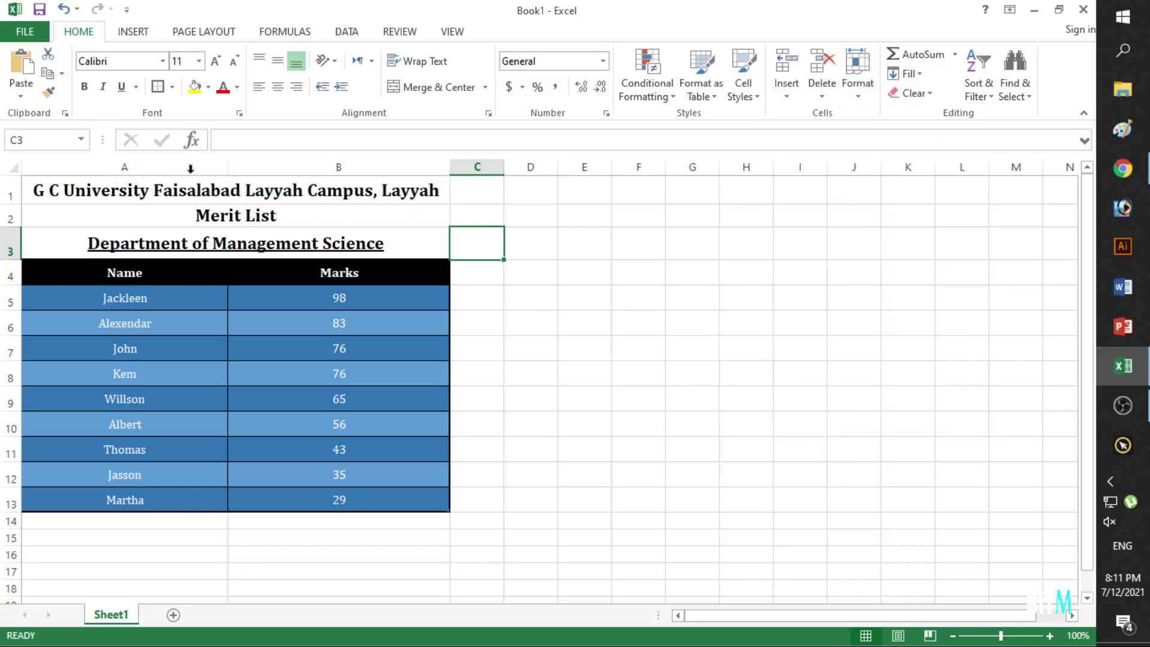
Widen column A slightly and make row 5 slightly taller.
{"action": "mouse_move", "coordinate": [228, 170]}
{"action": "left_mouse_down"}
{"action": "mouse_move", "coordinate": [252, 168]}
{"action": "mouse_move", "coordinate": [229, 168]}
{"action": "left_mouse_up"}
{"action": "mouse_move", "coordinate": [5, 310]}
{"action": "left_mouse_down"}
{"action": "mouse_move", "coordinate": [6, 324]}
{"action": "mouse_move", "coordinate": [5, 308]}
{"action": "left_mouse_up"}
{"action": "left_click", "coordinate": [886, 276]}
{"action": "left_click", "coordinate": [581, 249]}
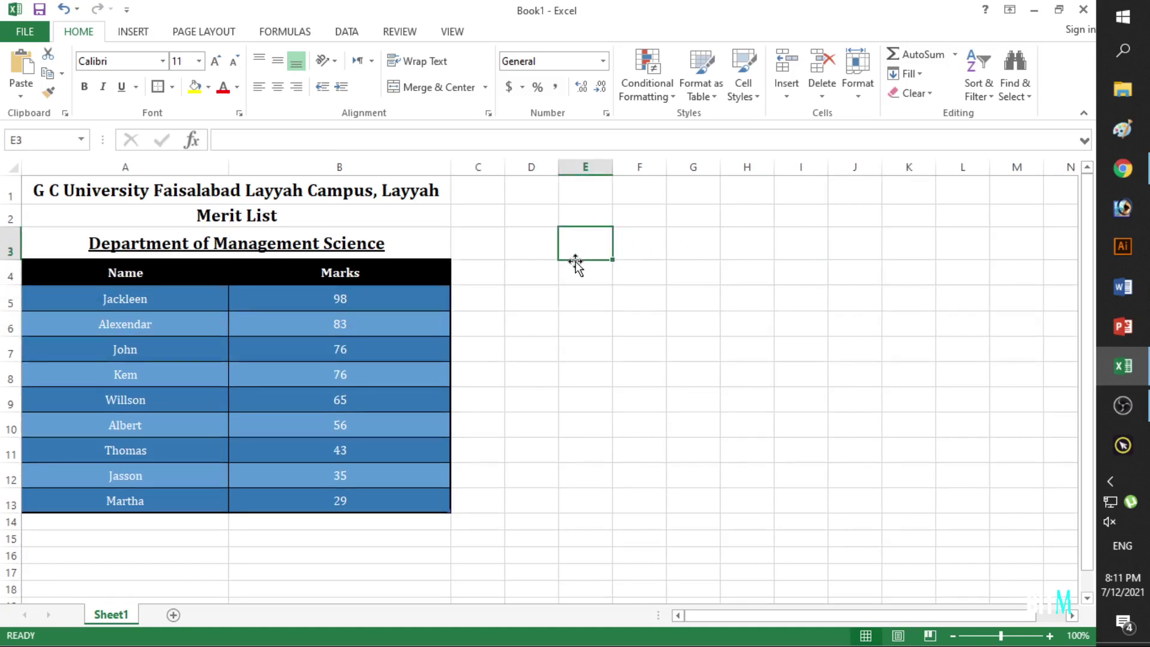
{"action": "left_click", "coordinate": [516, 269]}
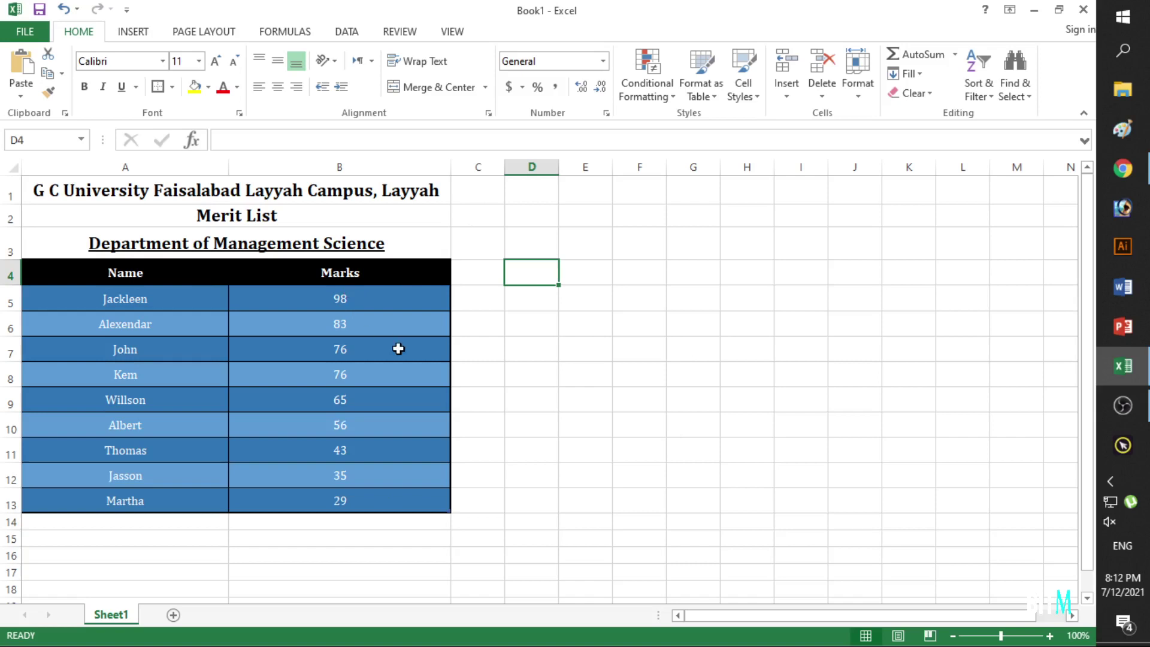
Bring up the Protect Sheet dialog from Format and move it slightly left.
{"action": "left_click", "coordinate": [858, 89]}
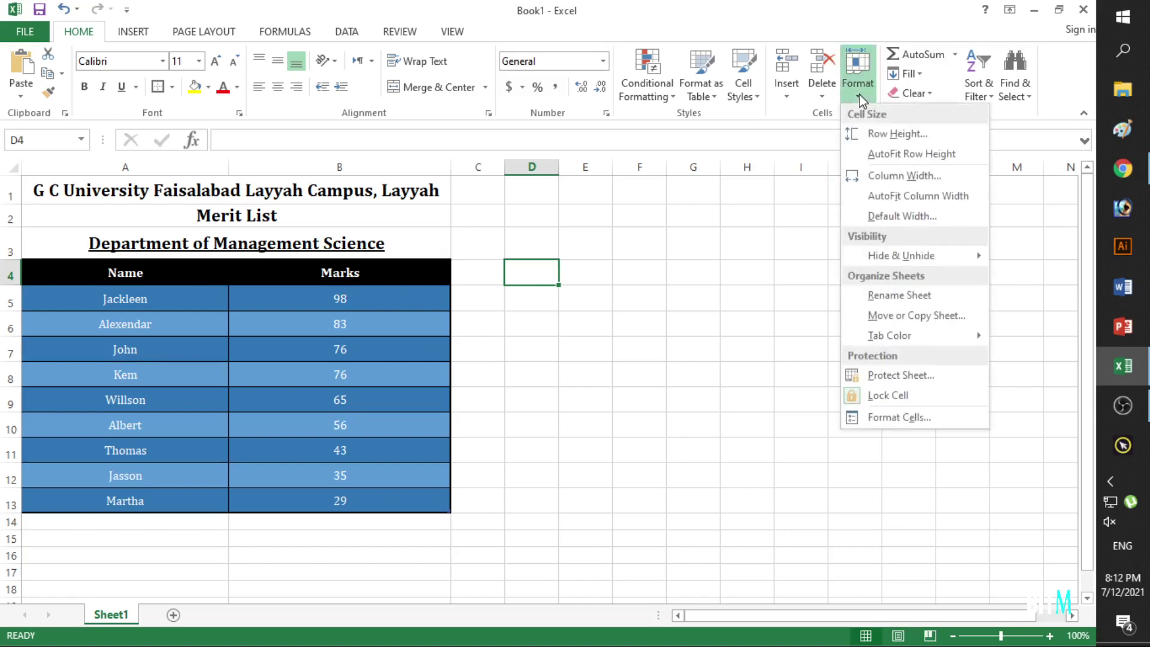
{"action": "left_click", "coordinate": [899, 375]}
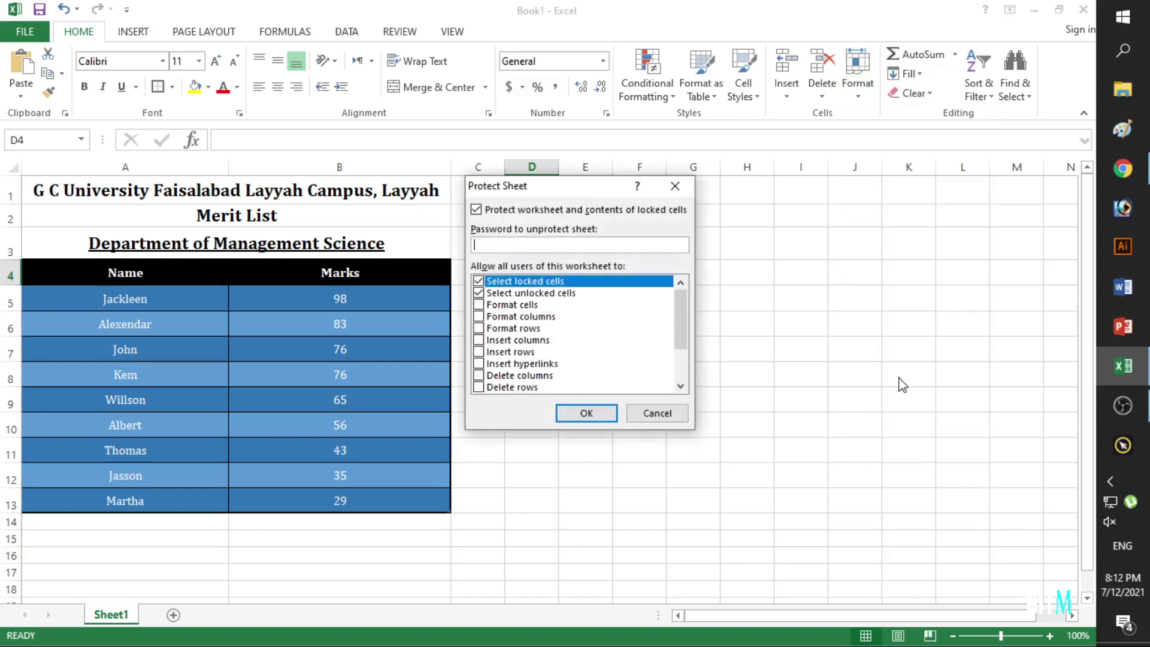
{"action": "left_click_drag", "start_coordinate": [559, 195], "coordinate": [519, 195]}
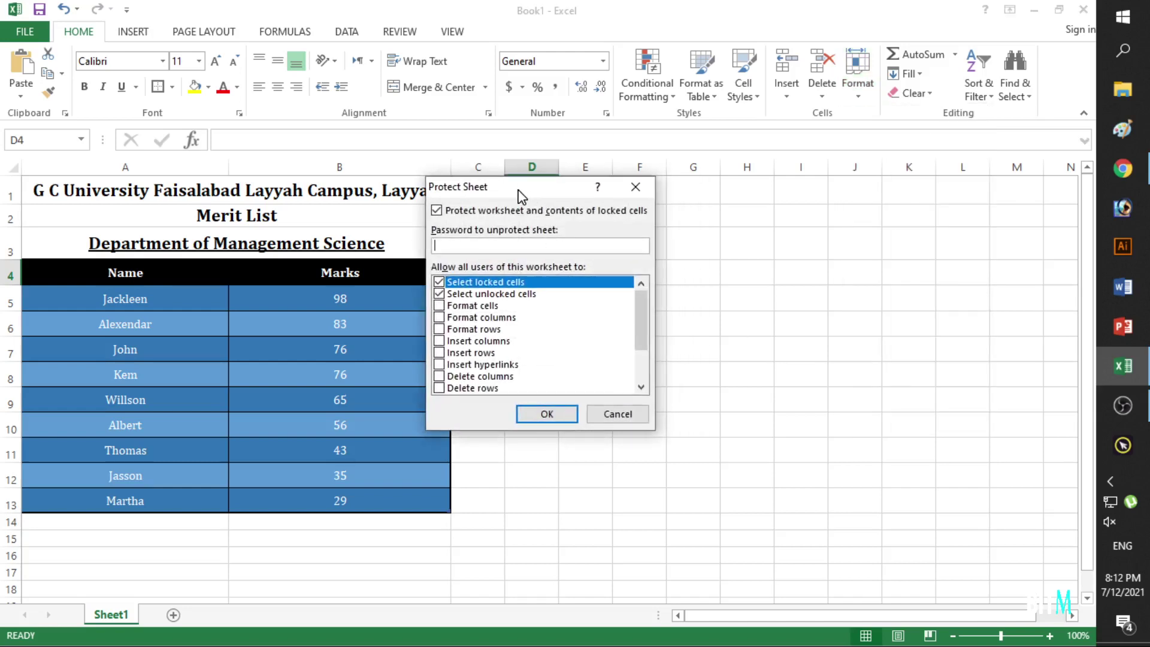
{"action": "scroll", "coordinate": [479, 318], "scroll_direction": "down", "scroll_amount": 2}
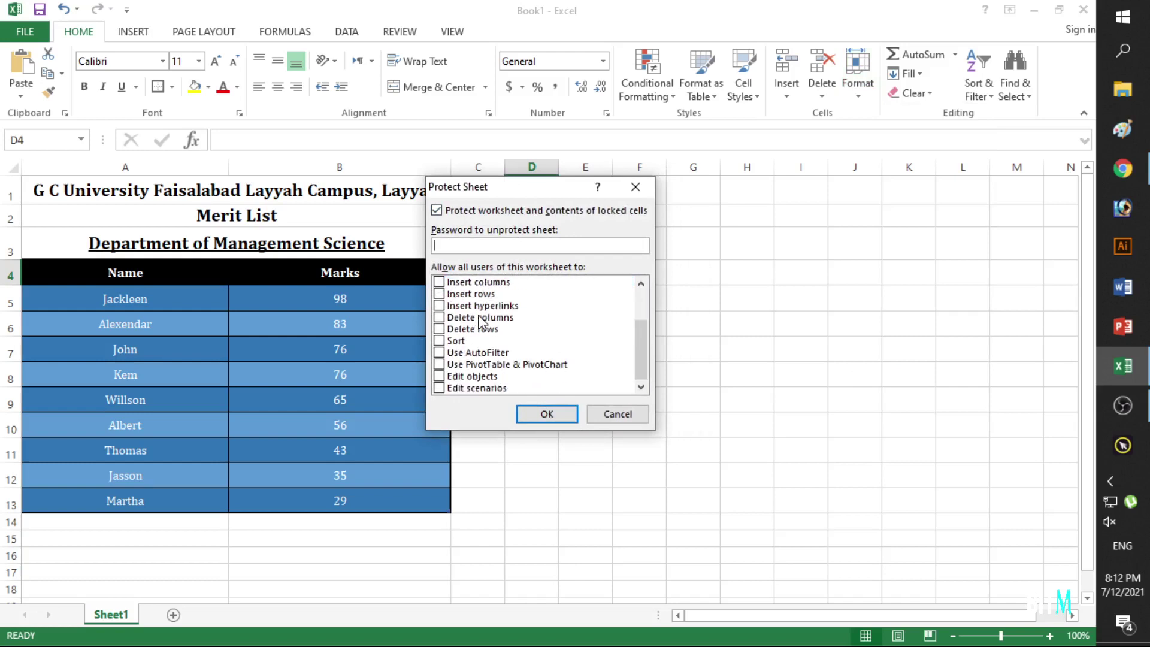
{"action": "scroll", "coordinate": [479, 321], "scroll_direction": "up", "scroll_amount": 2}
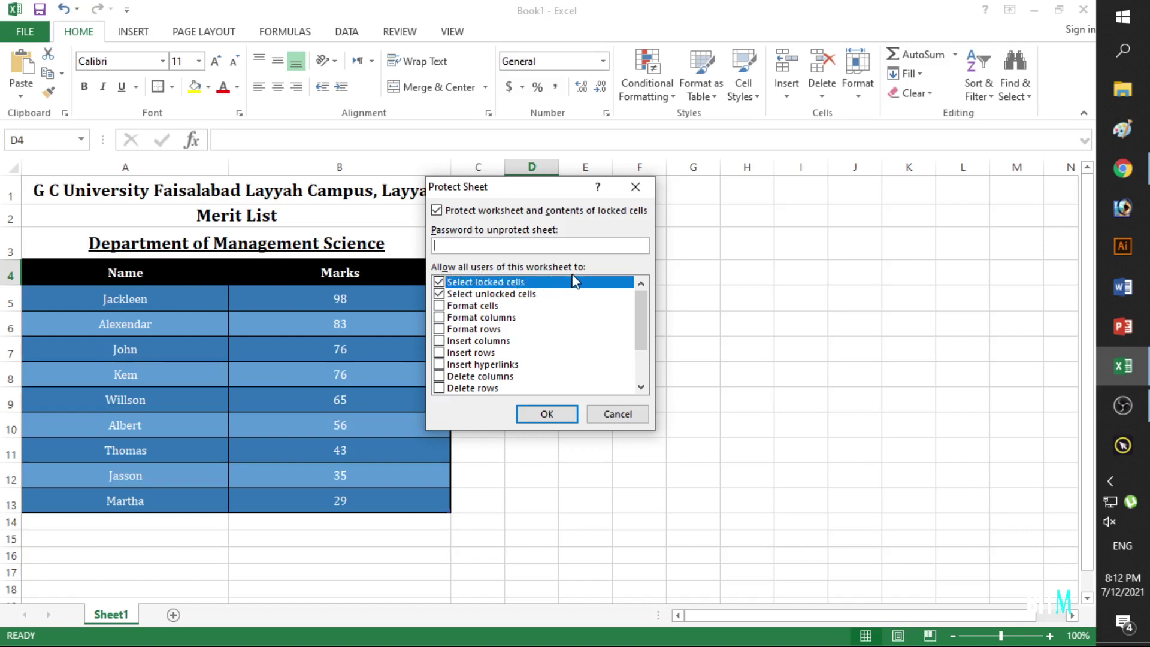
Turn the format and insert permissions on, then clear them again.
{"action": "left_click", "coordinate": [439, 293]}
{"action": "left_click", "coordinate": [439, 317]}
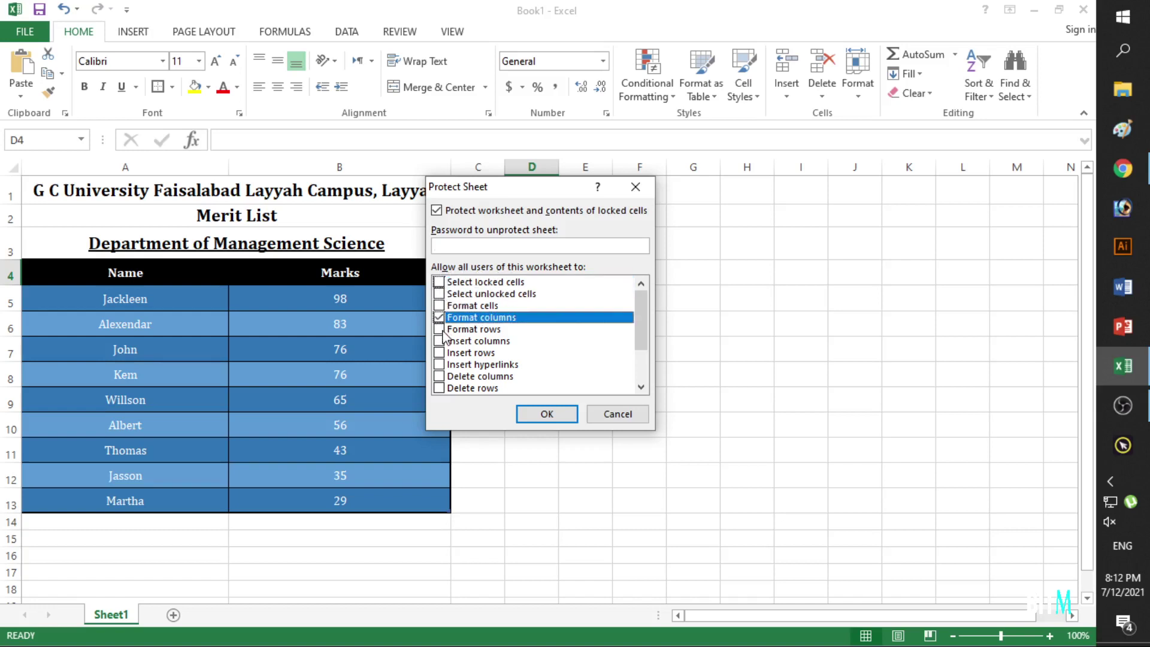
{"action": "left_click", "coordinate": [439, 329]}
{"action": "left_click", "coordinate": [441, 352]}
{"action": "left_click", "coordinate": [441, 364]}
{"action": "left_click", "coordinate": [439, 317]}
{"action": "left_click", "coordinate": [440, 317]}
{"action": "left_click", "coordinate": [439, 329]}
{"action": "left_click", "coordinate": [440, 353]}
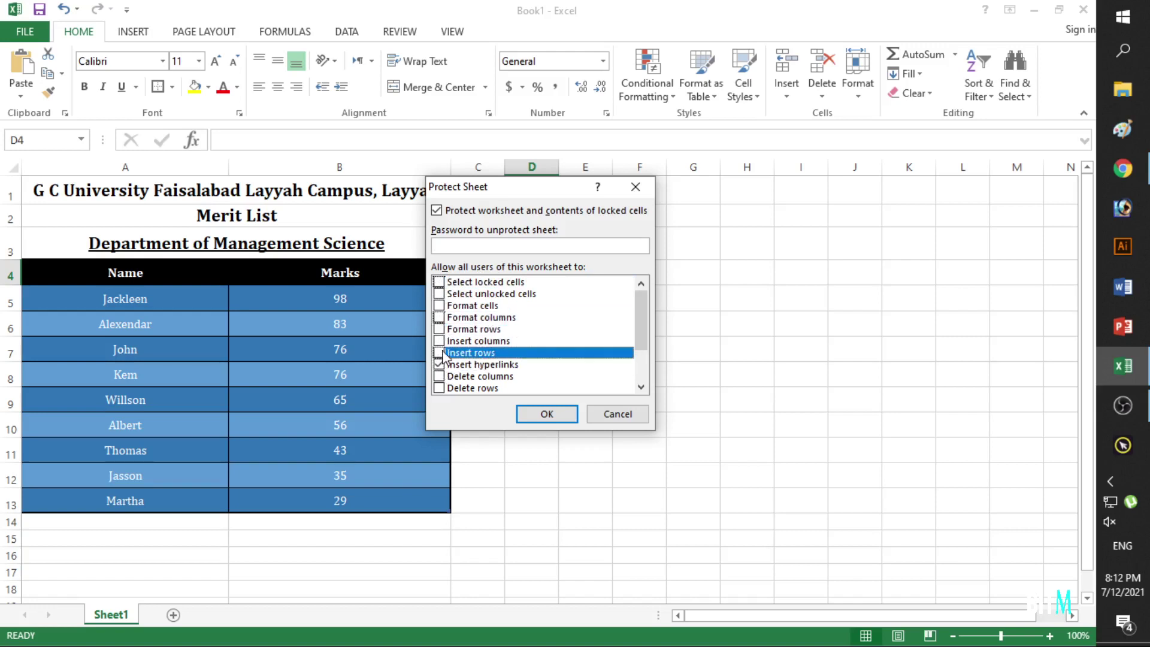
{"action": "left_click", "coordinate": [441, 364]}
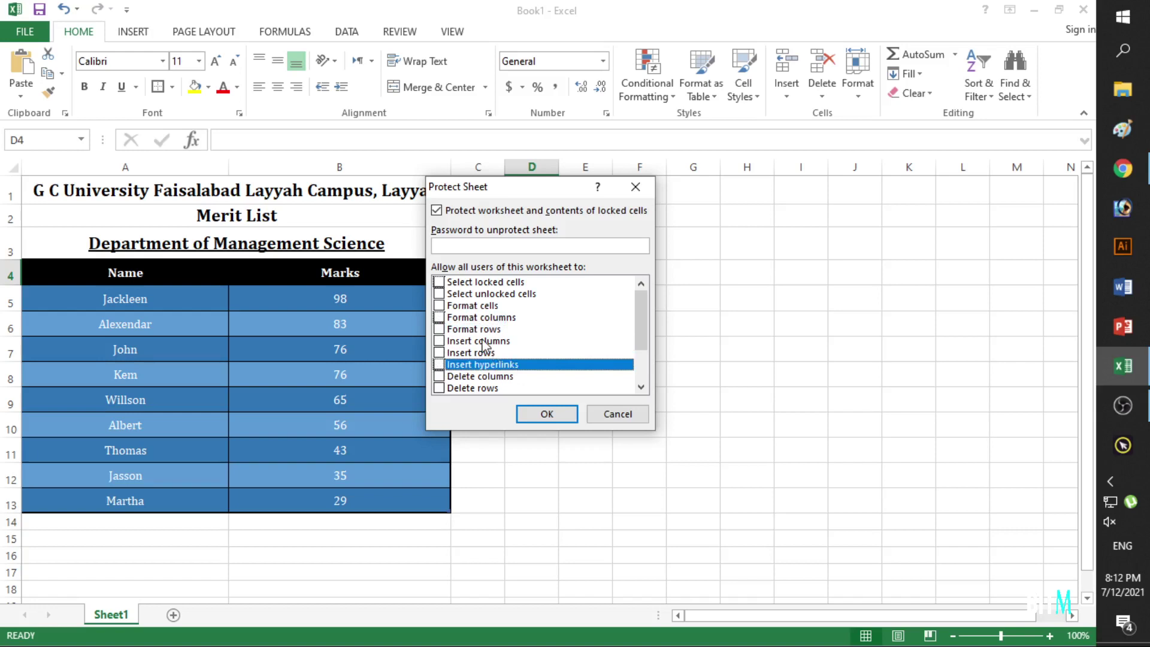
Clear all remaining permissions, including selecting locked and unlocked cells.
{"action": "left_click", "coordinate": [439, 281]}
{"action": "left_click", "coordinate": [439, 293]}
{"action": "left_click", "coordinate": [439, 305]}
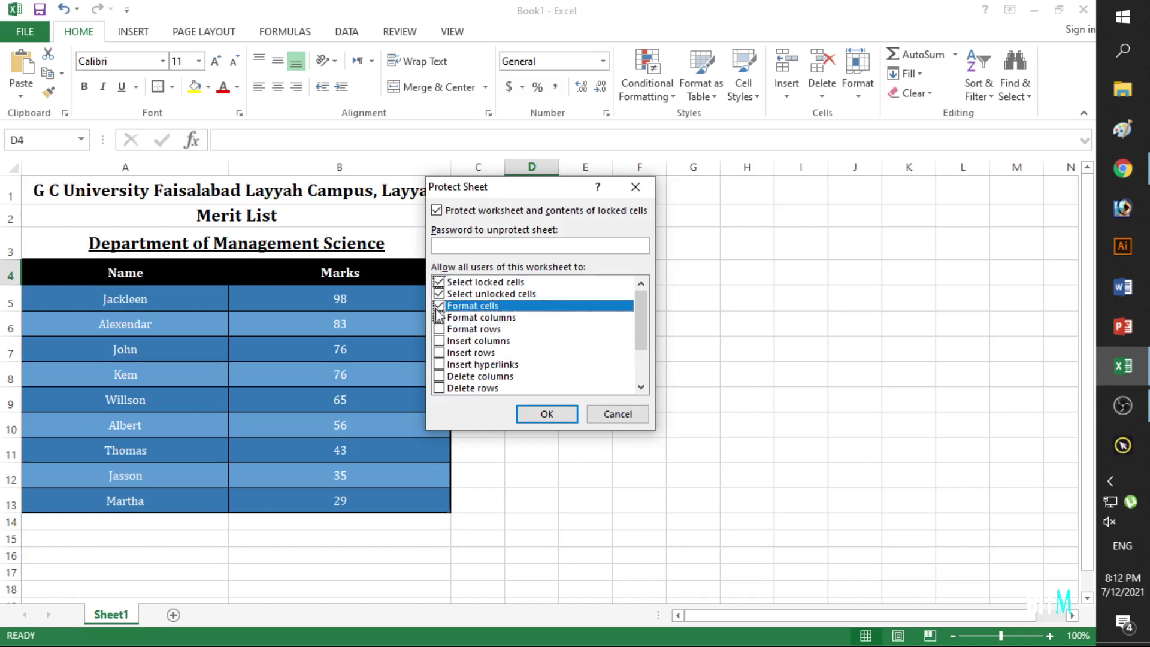
{"action": "left_click", "coordinate": [439, 341]}
{"action": "left_click", "coordinate": [439, 340]}
{"action": "left_click", "coordinate": [439, 306]}
{"action": "left_click", "coordinate": [439, 294]}
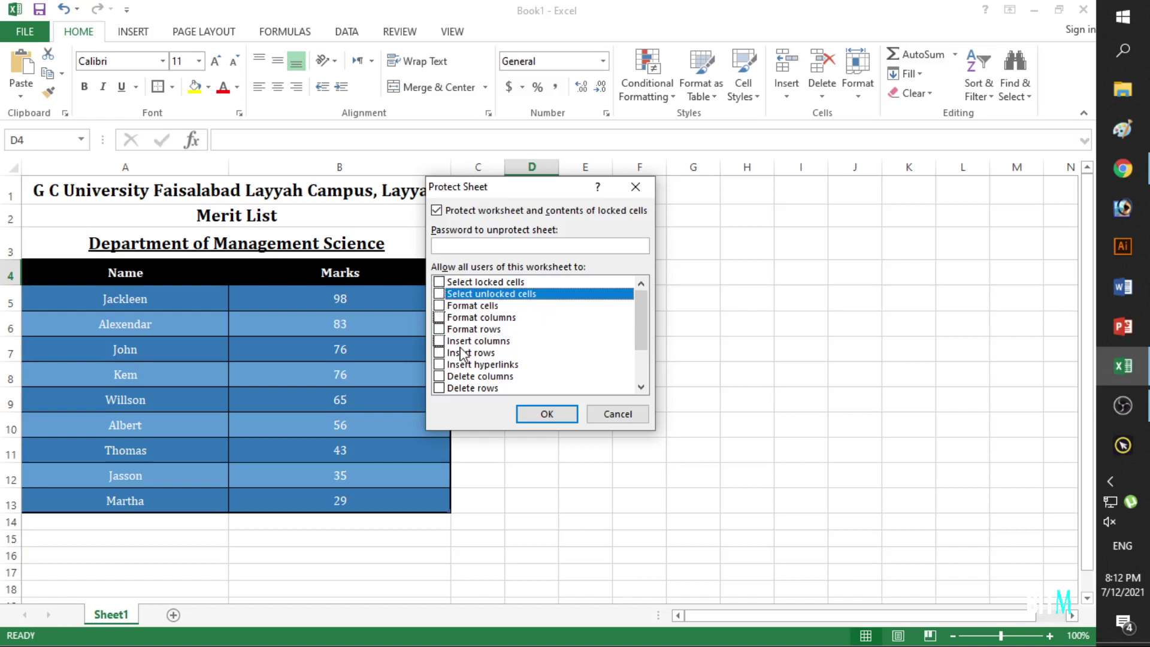
{"action": "scroll", "coordinate": [467, 347], "scroll_direction": "down", "scroll_amount": 2}
{"action": "scroll", "coordinate": [461, 353], "scroll_direction": "up", "scroll_amount": 2}
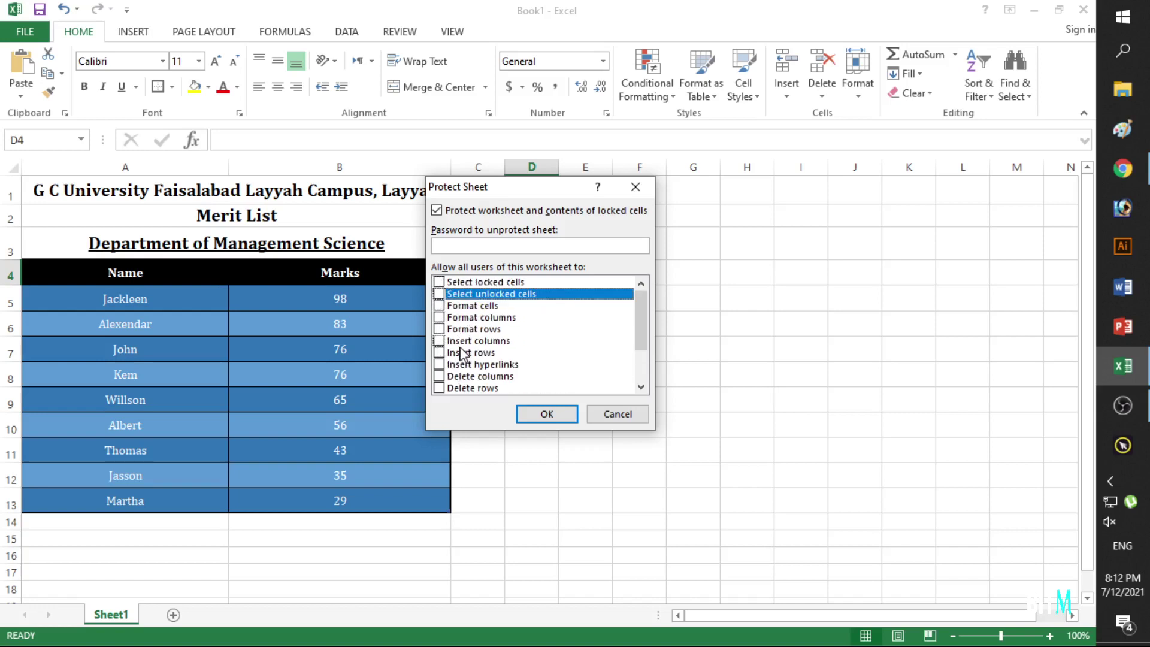
Protect the sheet with a password, re-entering it in Confirm Password.
{"action": "left_click", "coordinate": [477, 245]}
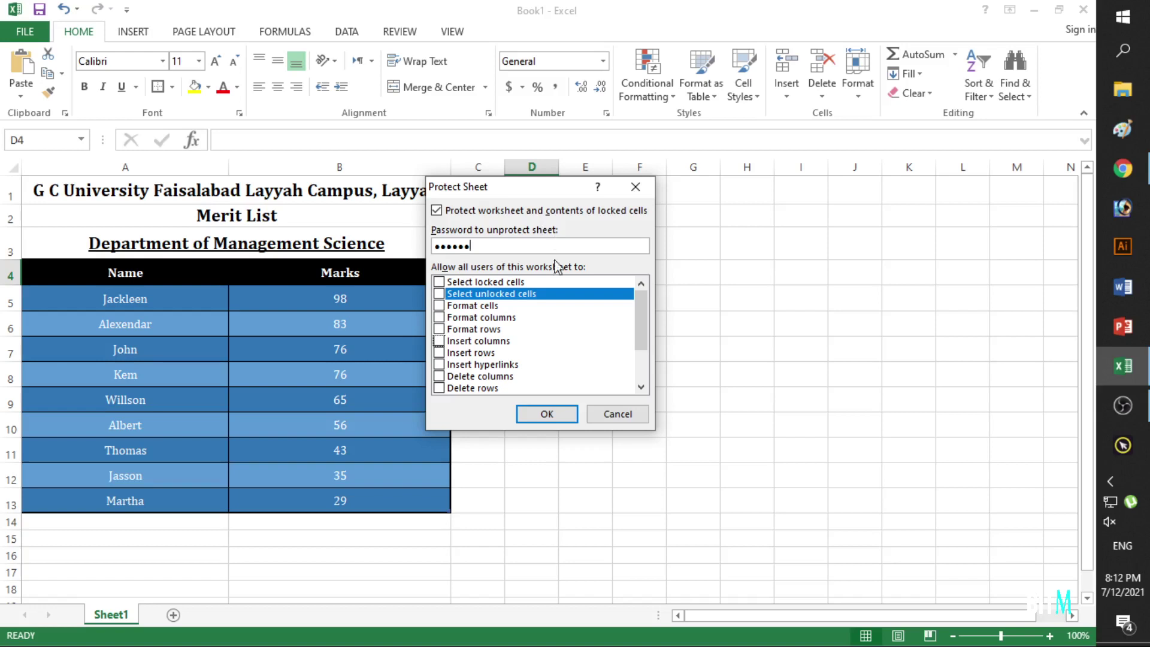
{"action": "left_click", "coordinate": [556, 413]}
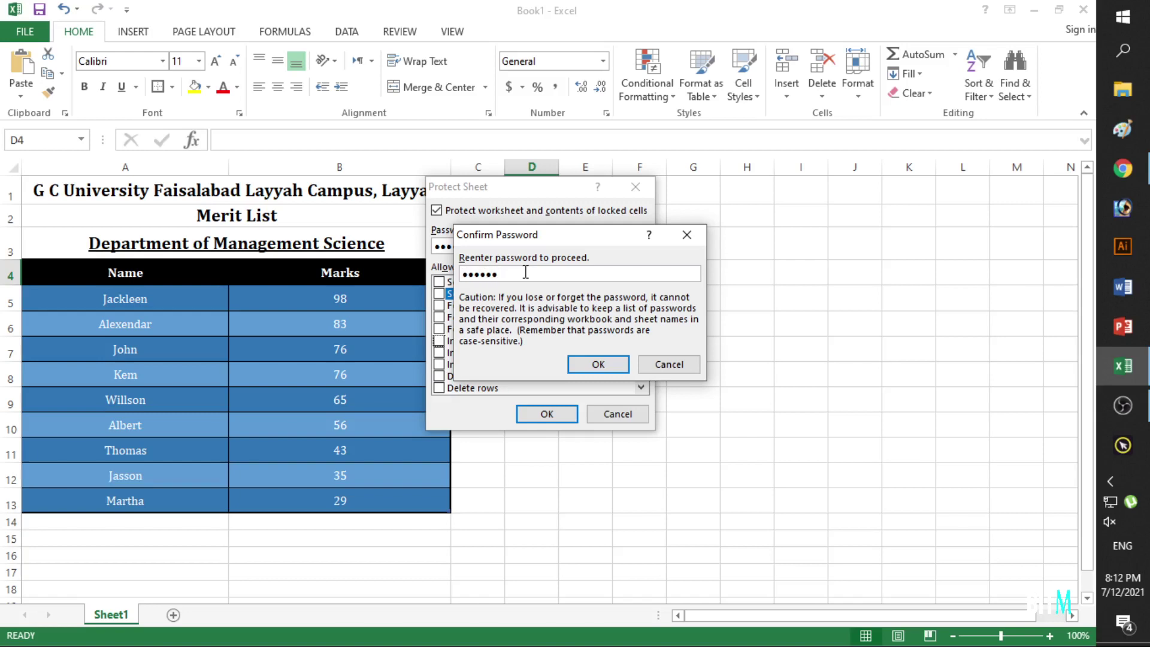
{"action": "left_click", "coordinate": [587, 363]}
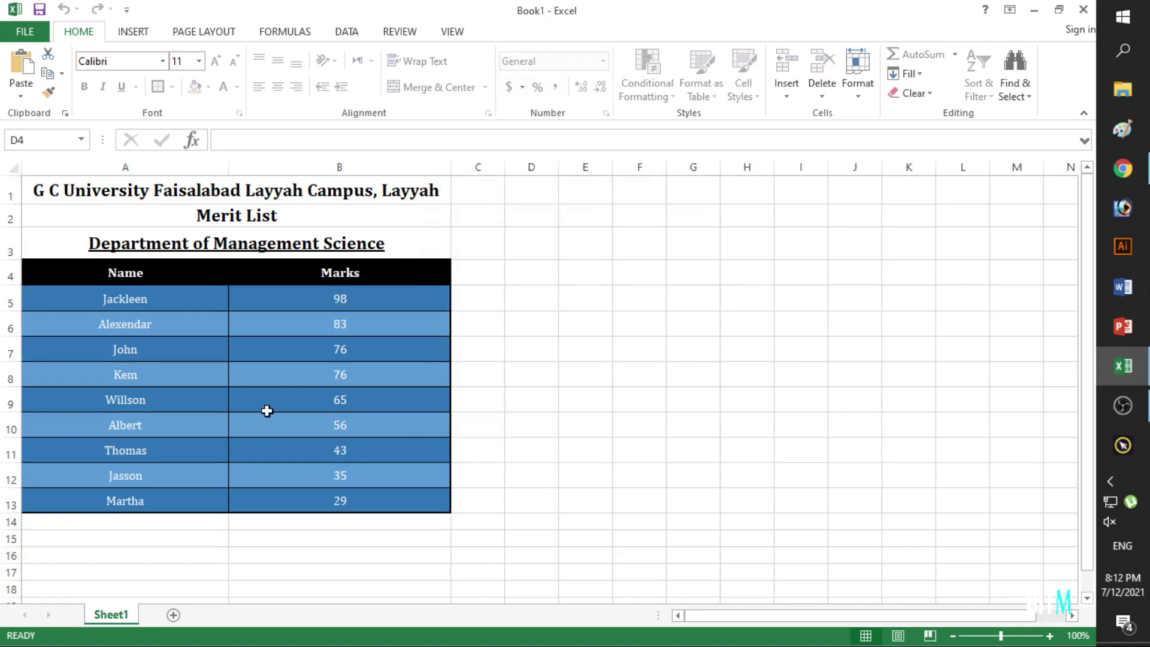
{"action": "double_click", "coordinate": [306, 398]}
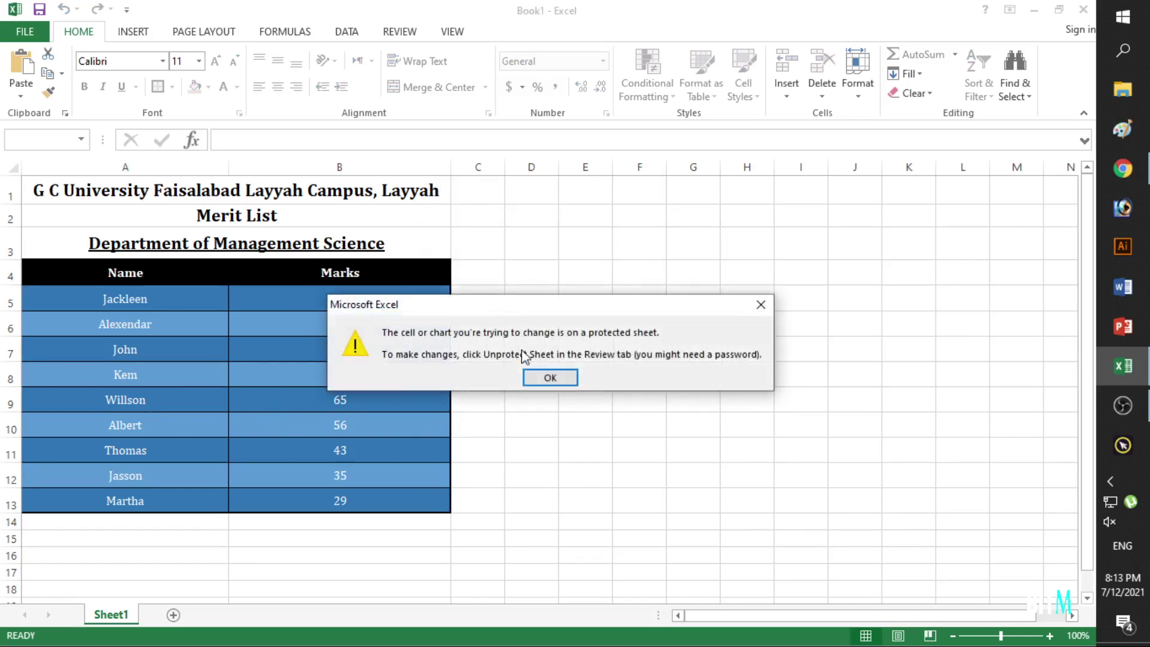
{"action": "left_click", "coordinate": [563, 378]}
{"action": "double_click", "coordinate": [550, 308]}
{"action": "left_click", "coordinate": [565, 378]}
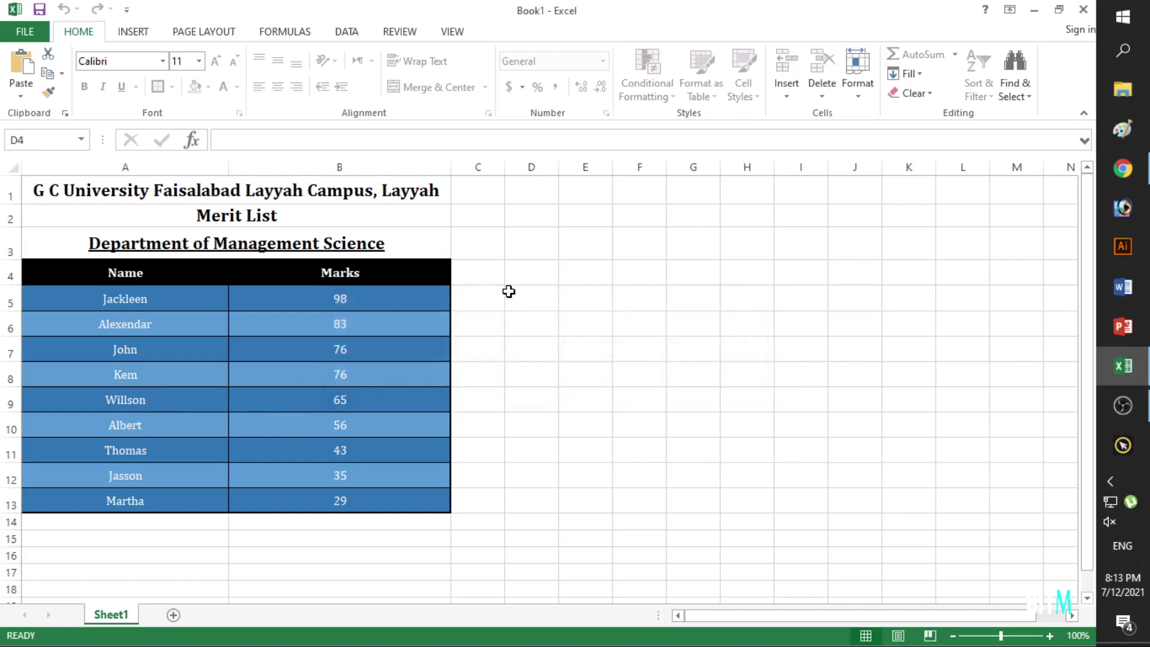
{"action": "double_click", "coordinate": [488, 318]}
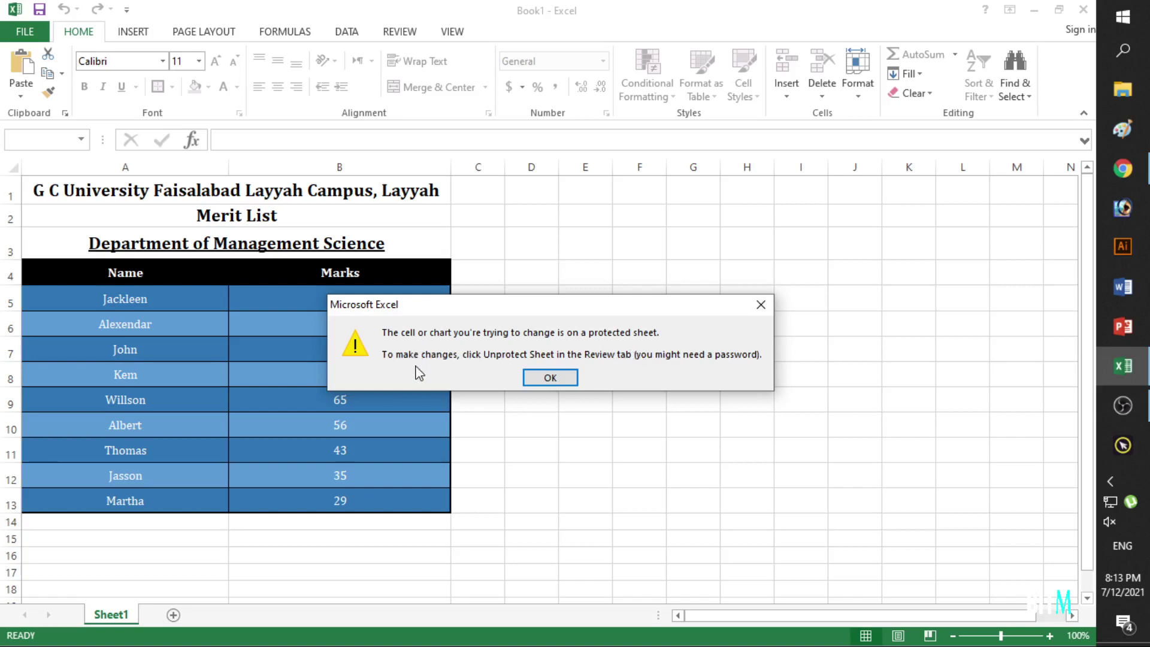
{"action": "left_click", "coordinate": [542, 381]}
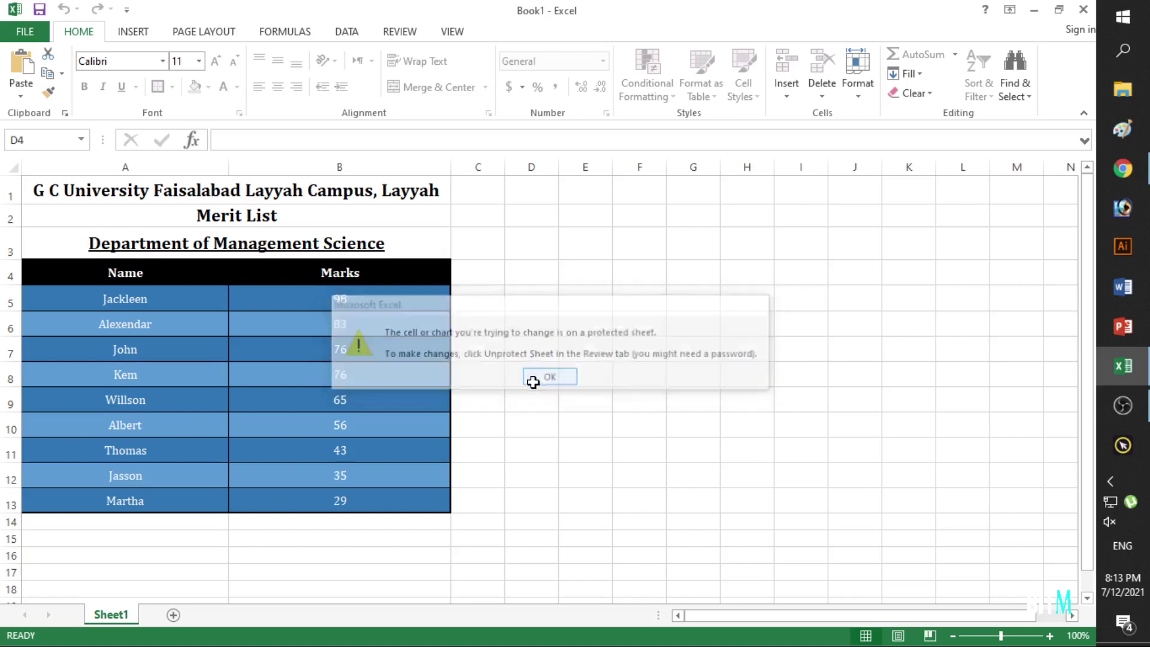
{"action": "double_click", "coordinate": [380, 382]}
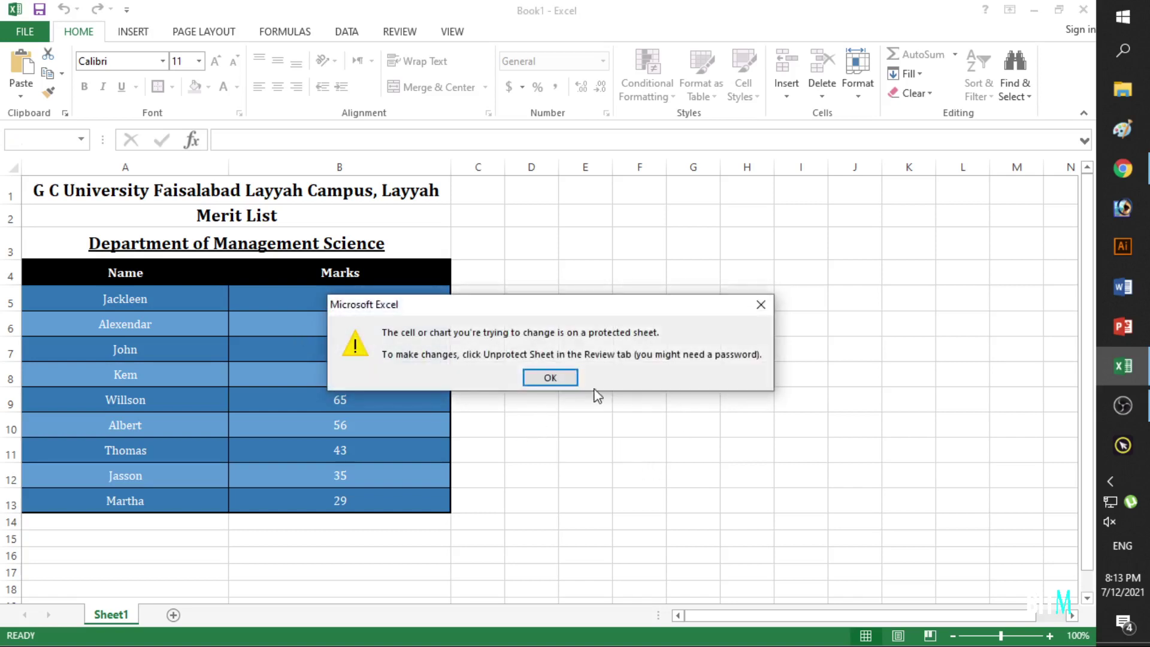
{"action": "left_click", "coordinate": [759, 304]}
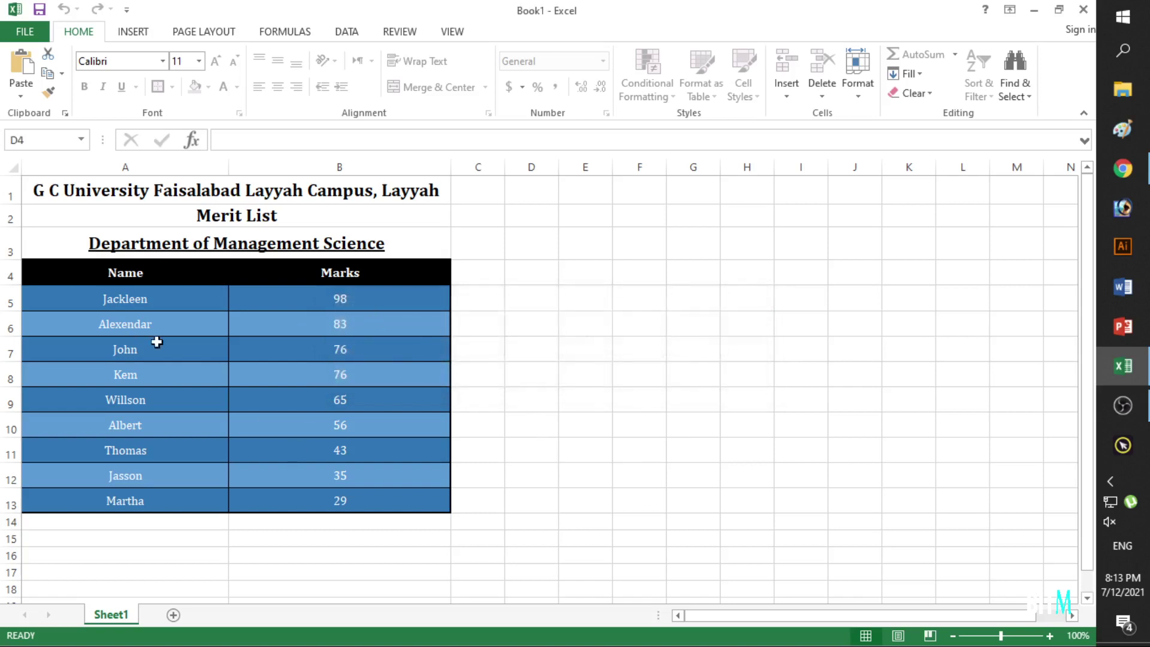
{"action": "right_click", "coordinate": [173, 236]}
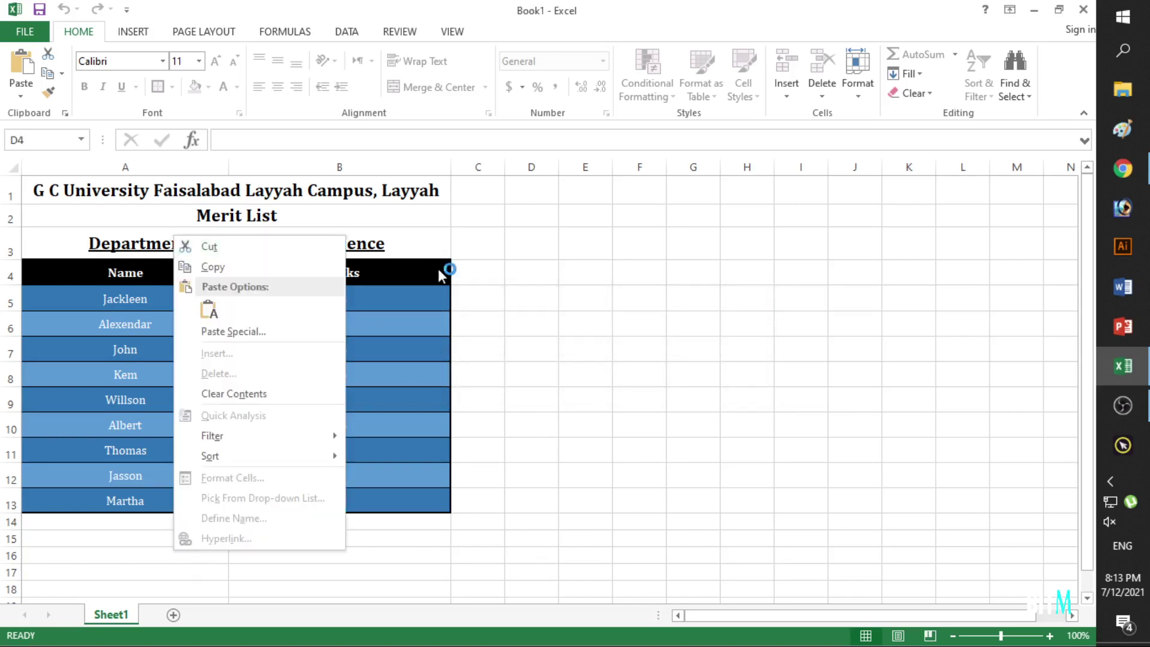
{"action": "left_click", "coordinate": [440, 275]}
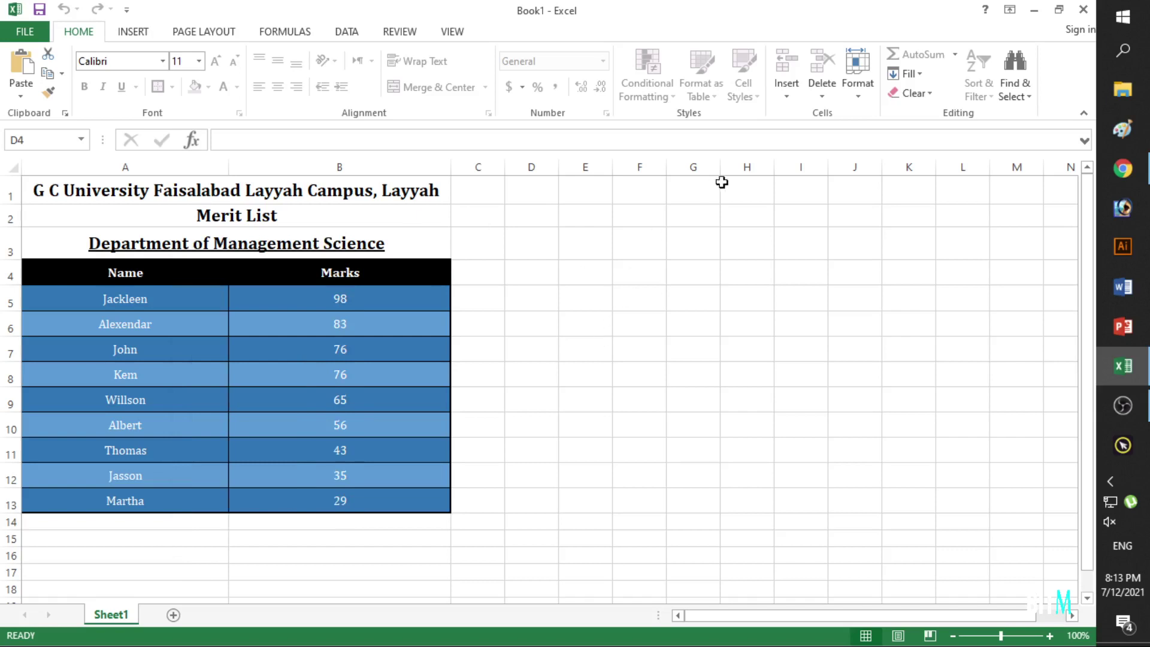
{"action": "right_click", "coordinate": [700, 264]}
{"action": "left_click", "coordinate": [593, 359]}
{"action": "right_click", "coordinate": [727, 250]}
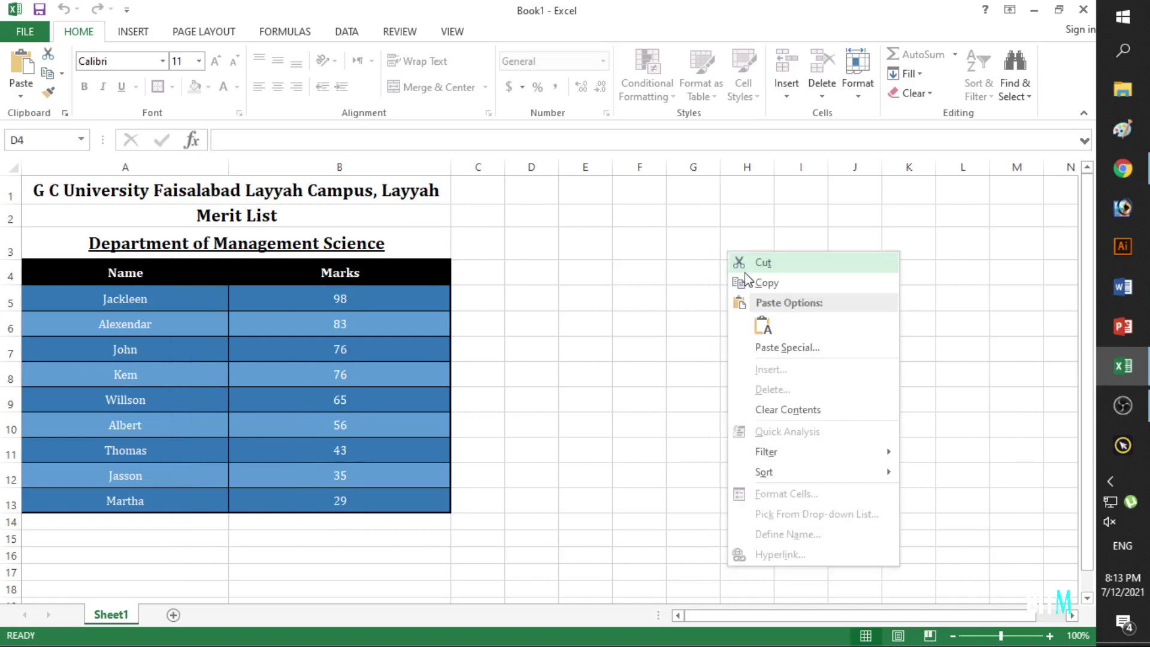
{"action": "mouse_move", "coordinate": [805, 479]}
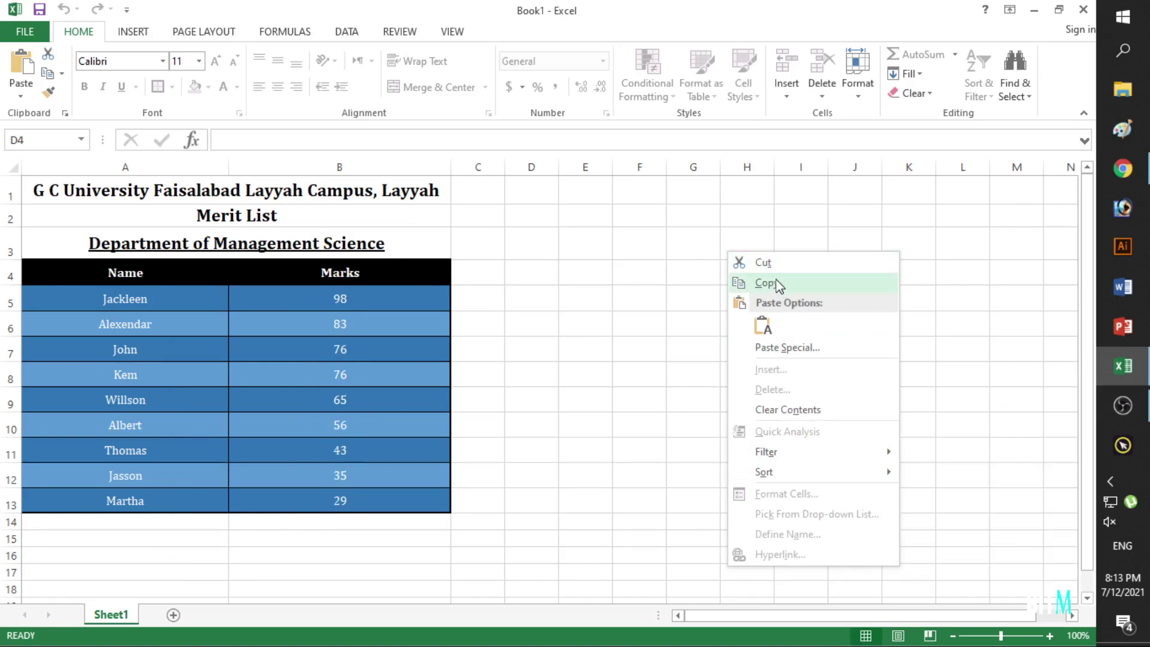
{"action": "left_click", "coordinate": [597, 289]}
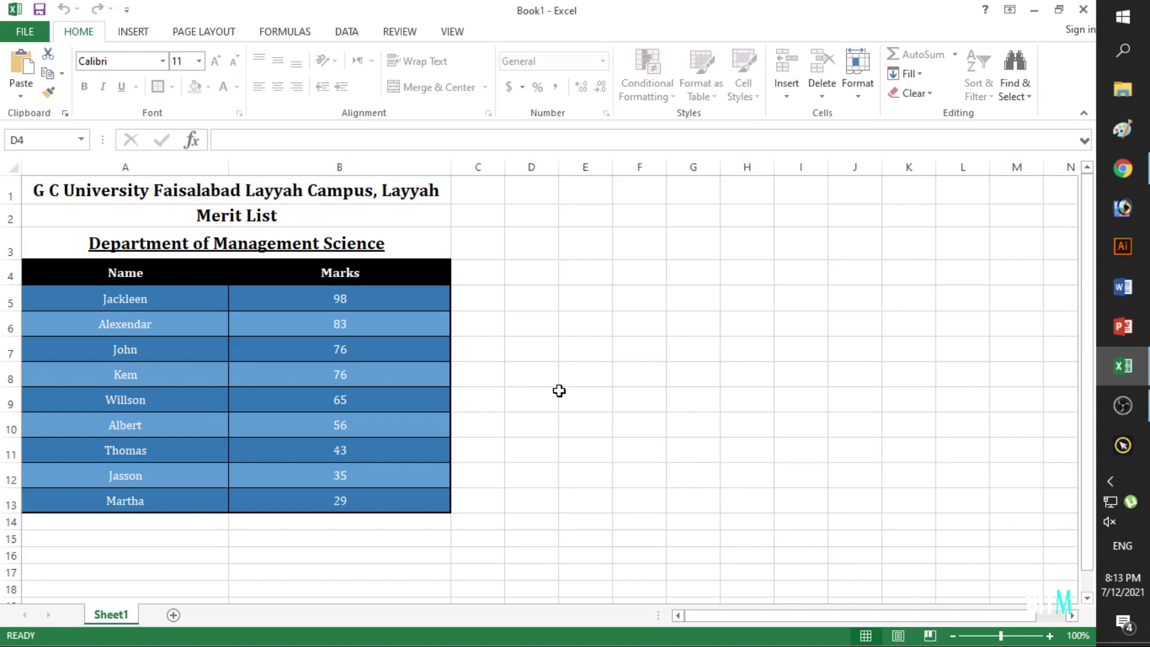
Unprotect the merit list sheet via Format > Unprotect Sheet, entering the sheet password.
{"action": "left_click", "coordinate": [858, 90]}
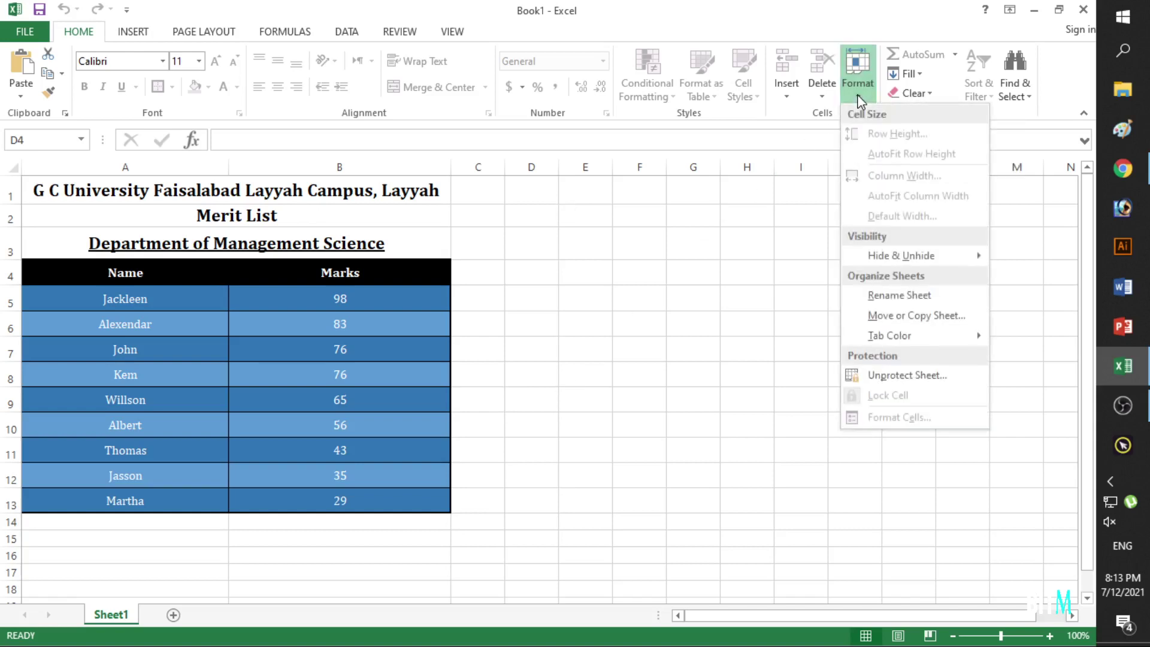
{"action": "left_click", "coordinate": [900, 377]}
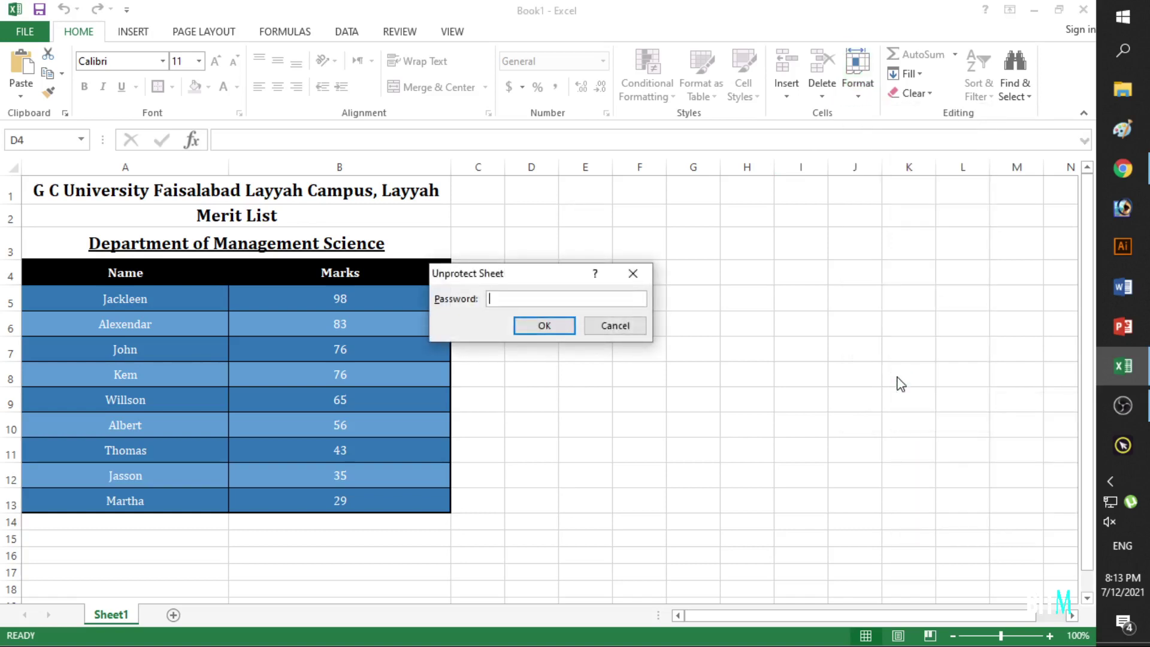
{"action": "type", "text": "123456"}
{"action": "left_click", "coordinate": [561, 325]}
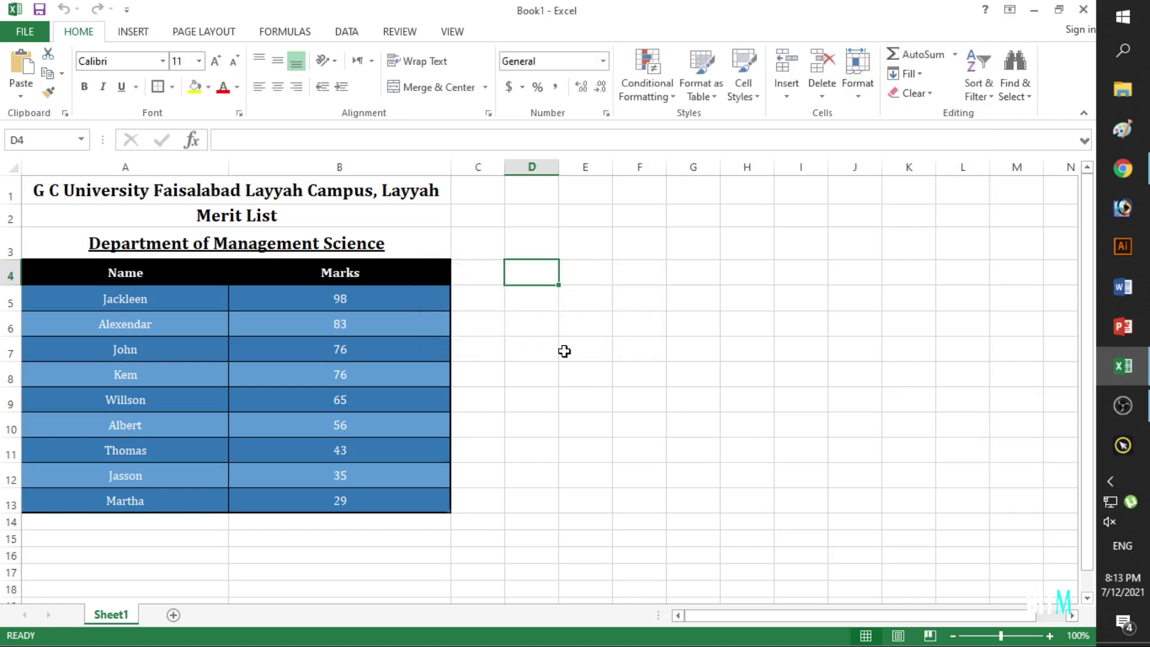
{"action": "left_click", "coordinate": [564, 351]}
{"action": "left_click", "coordinate": [687, 429]}
{"action": "left_click", "coordinate": [436, 408]}
{"action": "left_click", "coordinate": [329, 271]}
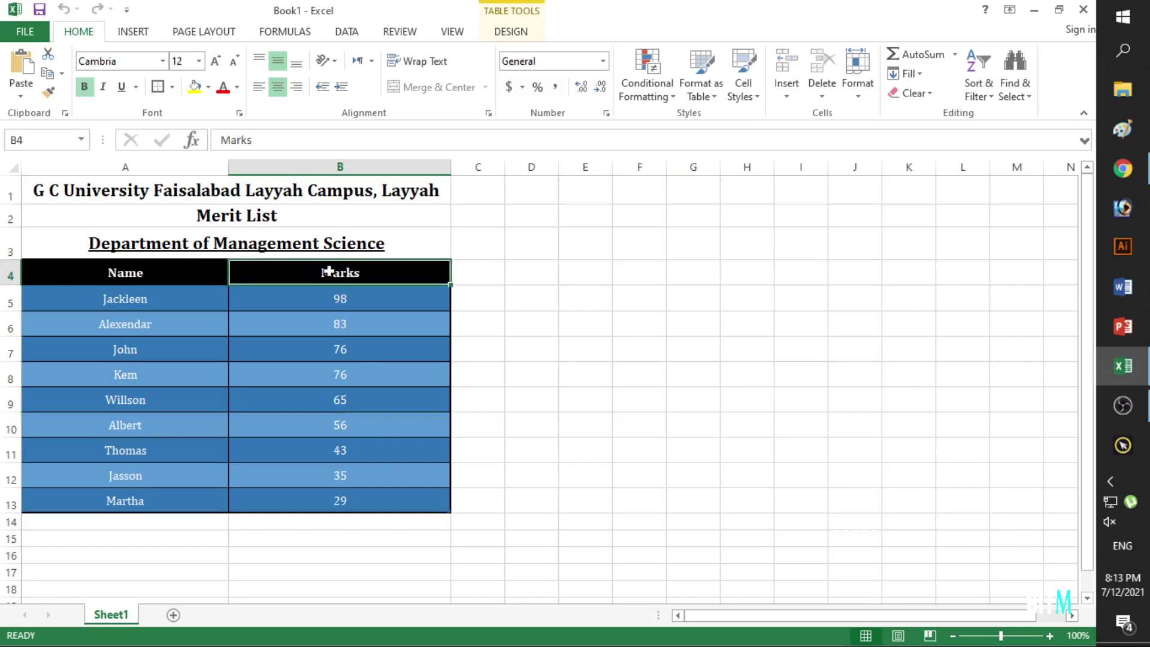
{"action": "left_click", "coordinate": [179, 271]}
{"action": "left_click", "coordinate": [231, 239]}
{"action": "left_click", "coordinate": [179, 216]}
{"action": "left_click", "coordinate": [164, 189]}
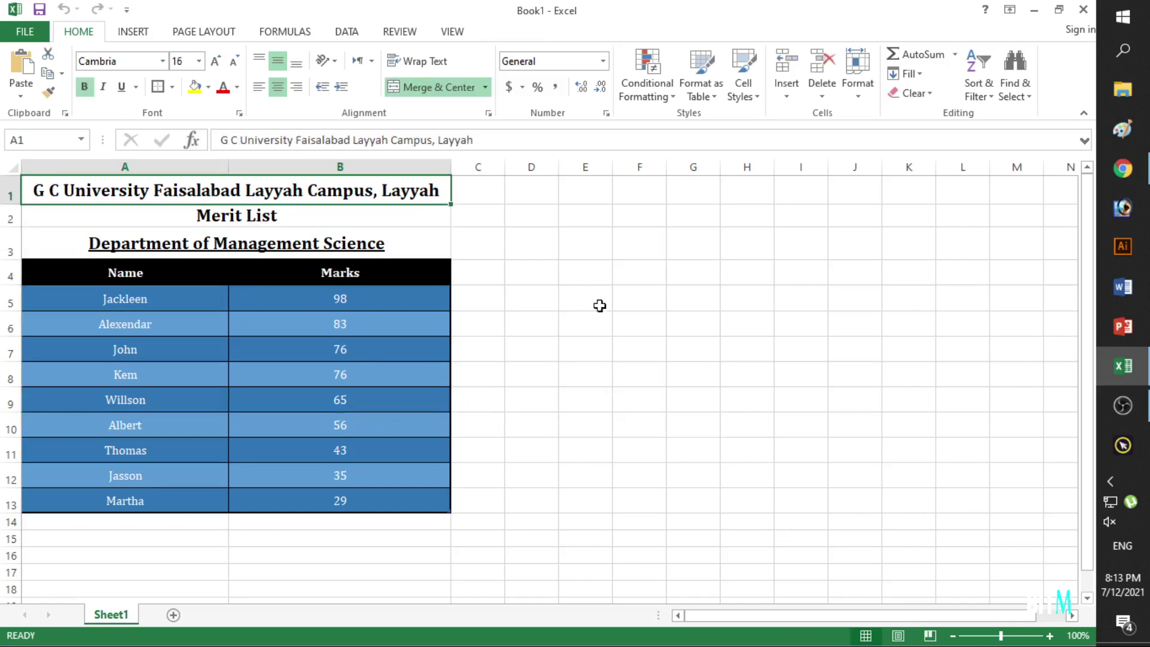
{"action": "left_click", "coordinate": [599, 306]}
{"action": "left_click", "coordinate": [630, 471]}
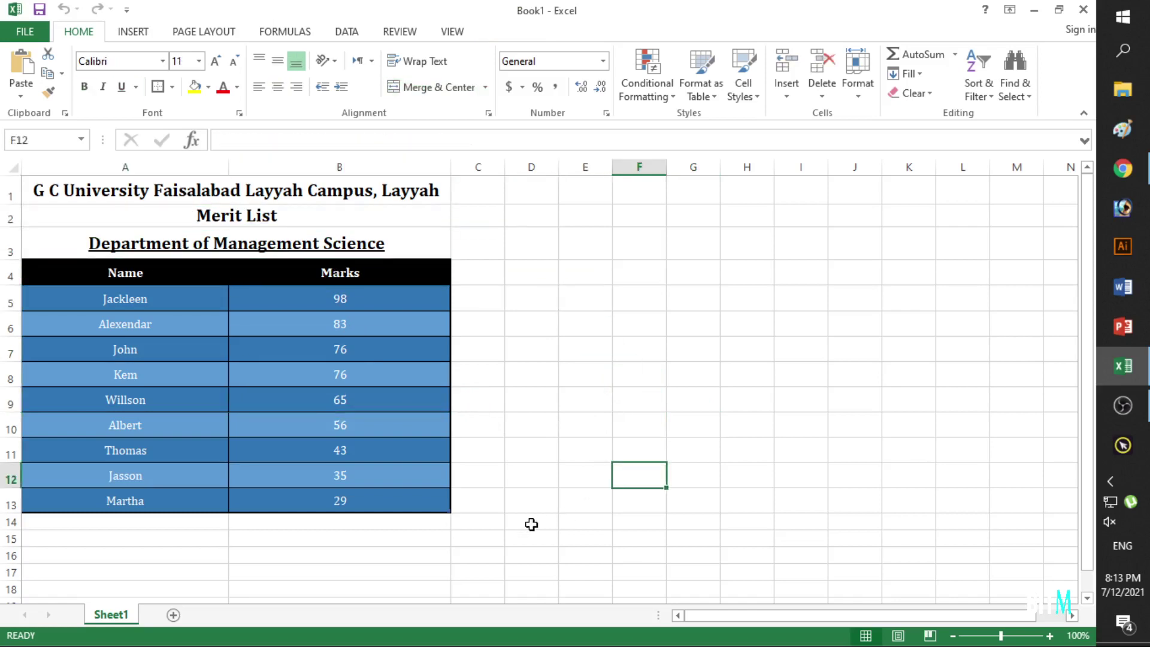
{"action": "left_click", "coordinate": [600, 343]}
{"action": "left_click", "coordinate": [629, 342]}
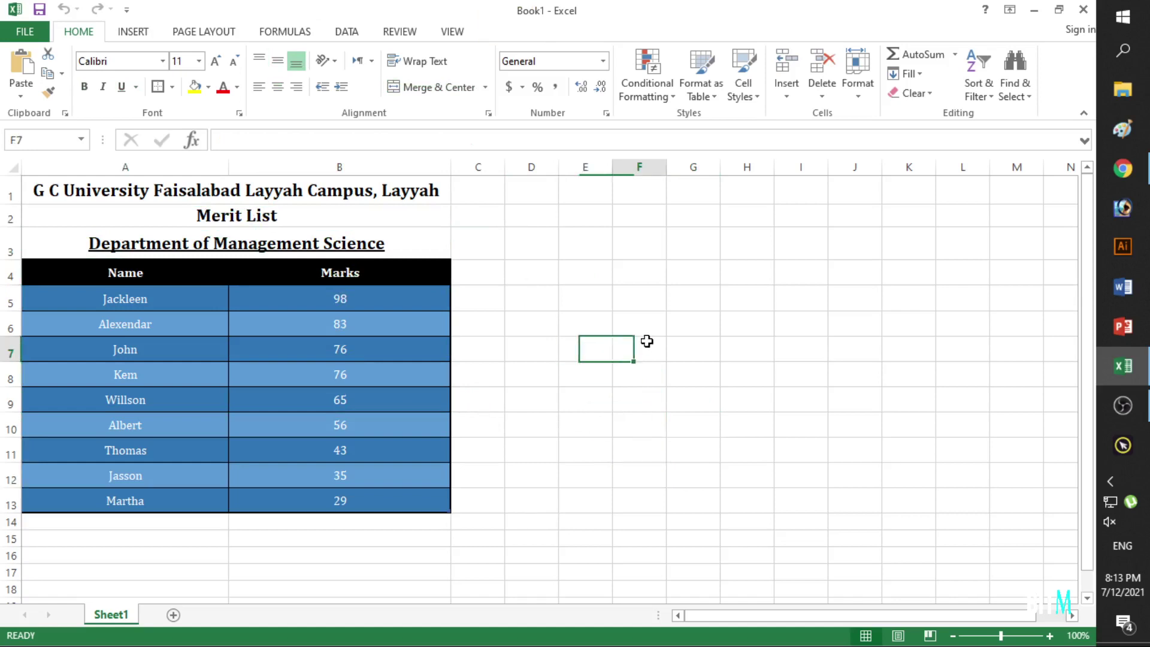